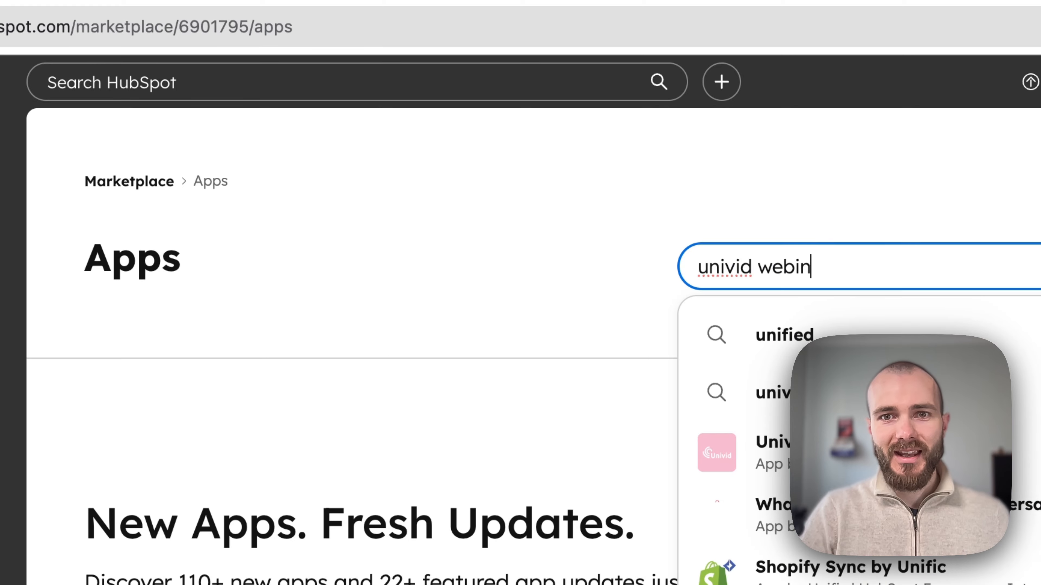
Open the Univid webinars Marketplace listing and scroll down to its App Functionality section.
left_click(588, 283)
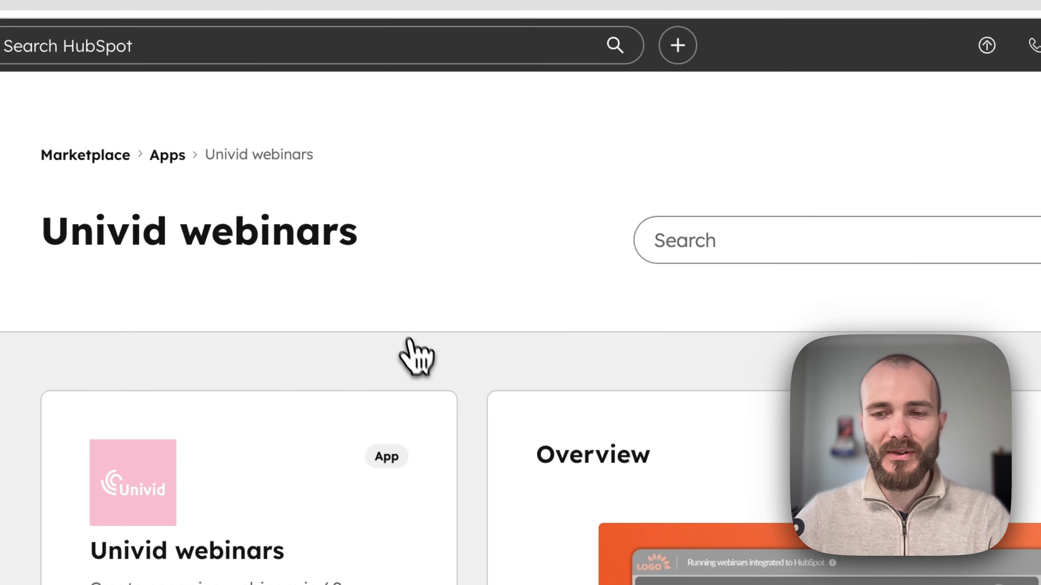
scroll(417, 350, "down", 4)
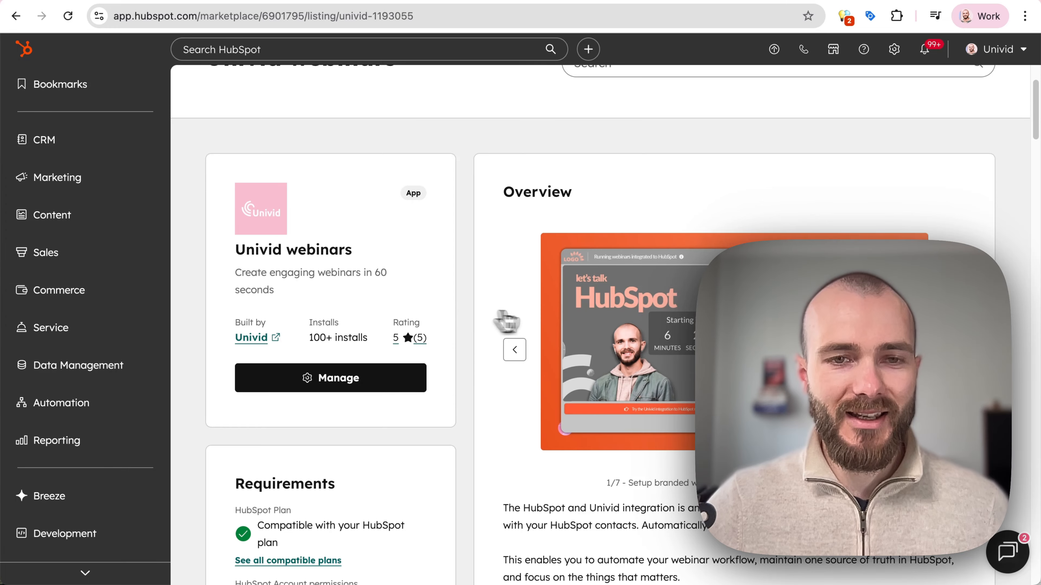
scroll(504, 348, "down", 3)
scroll(468, 335, "up", 1)
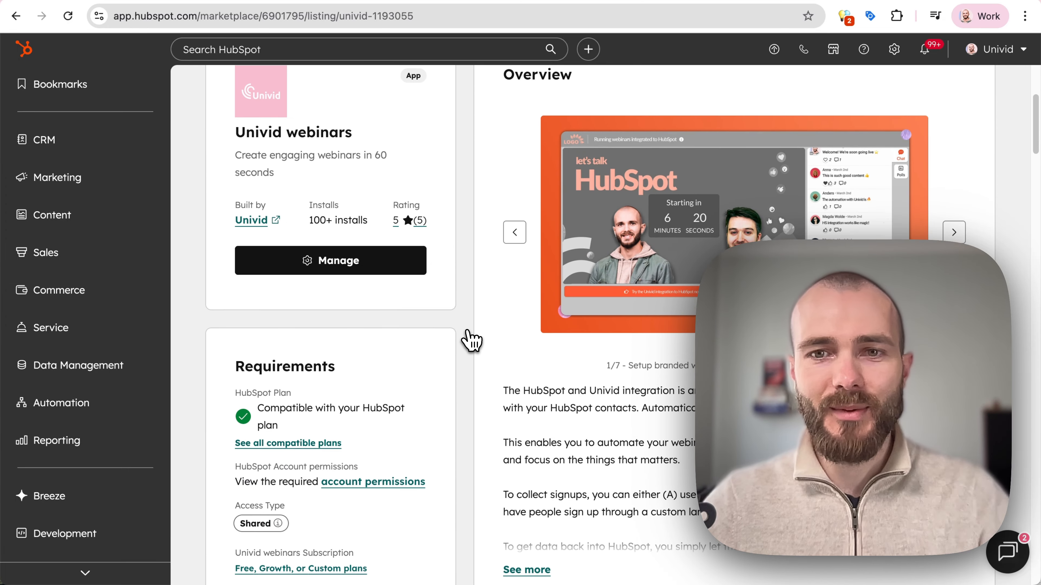
scroll(469, 330, "down", 15)
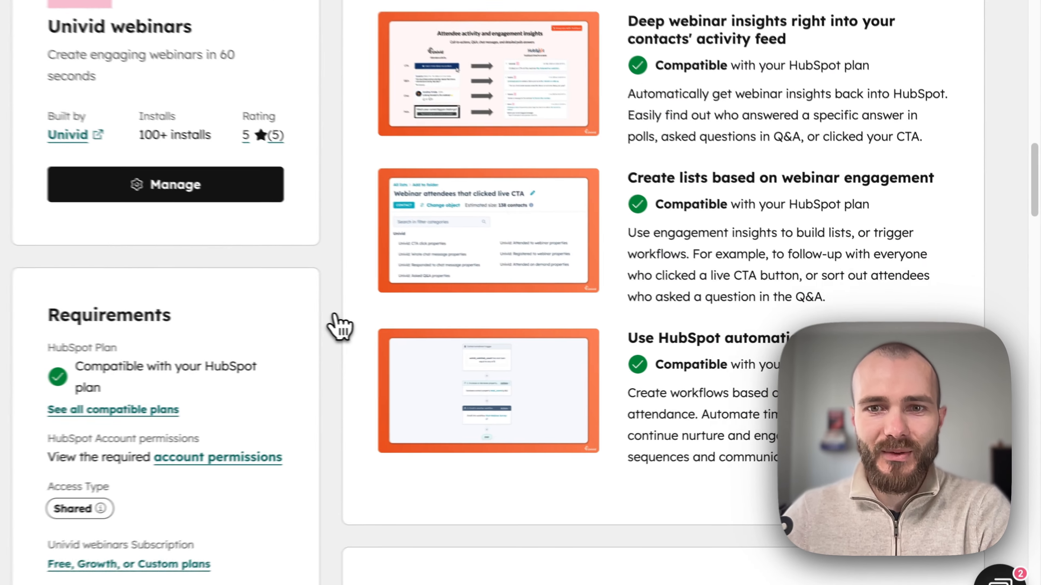
scroll(340, 326, "down", 12)
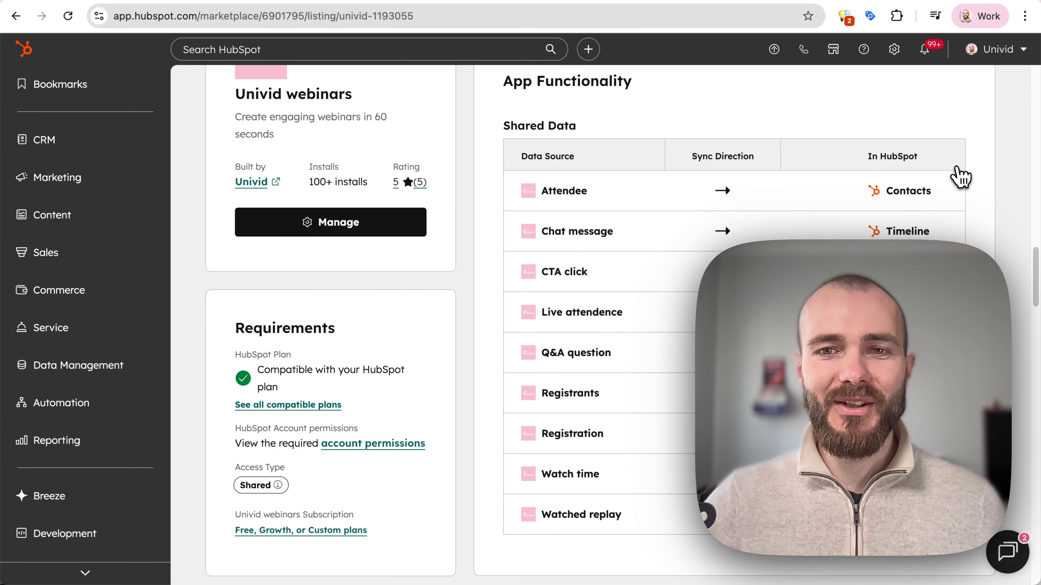
scroll(956, 168, "down", 1)
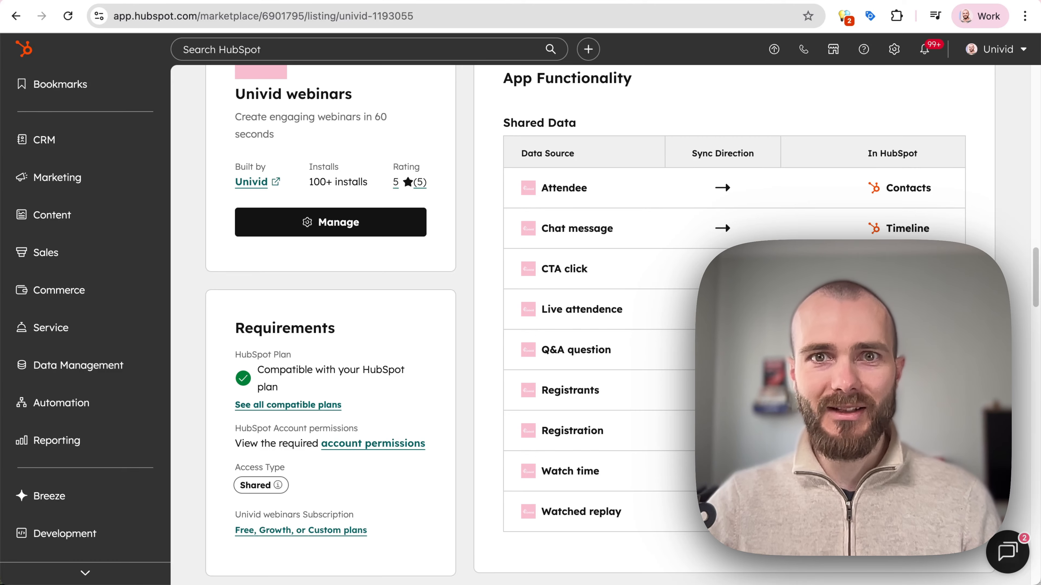
scroll(733, 328, "down", 1)
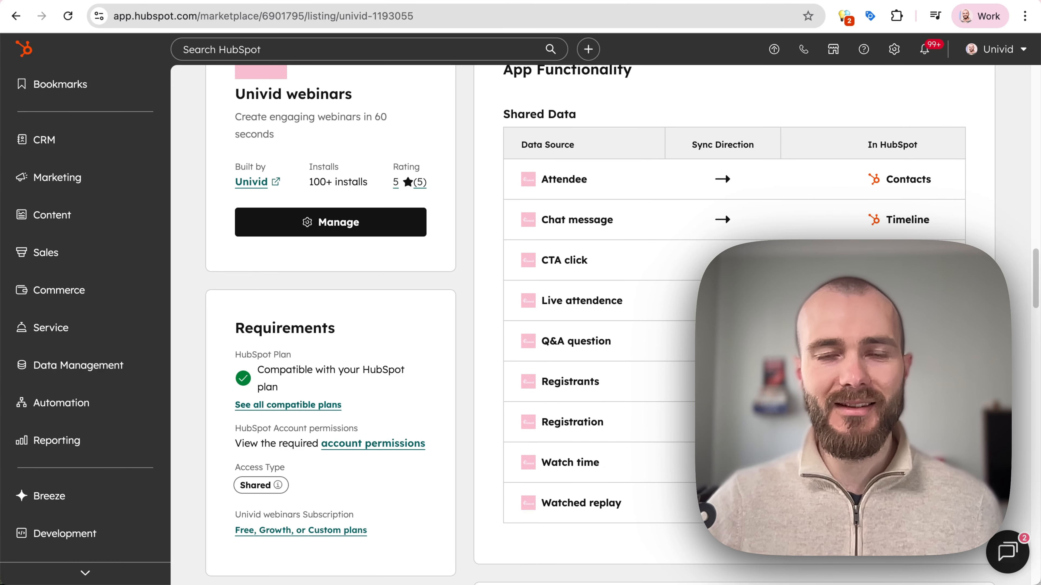
scroll(719, 325, "down", 1)
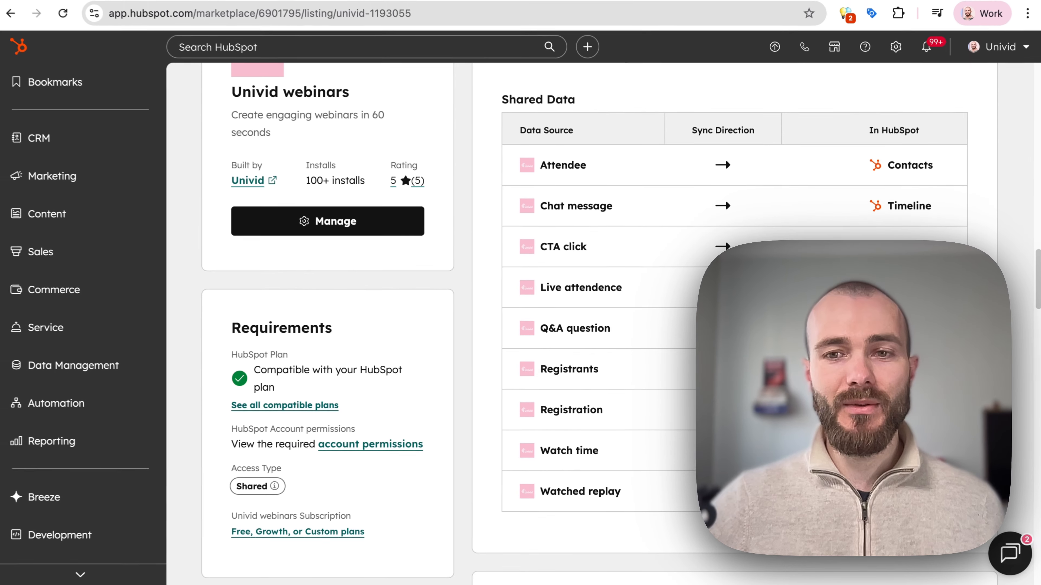
scroll(634, 372, "down", 1)
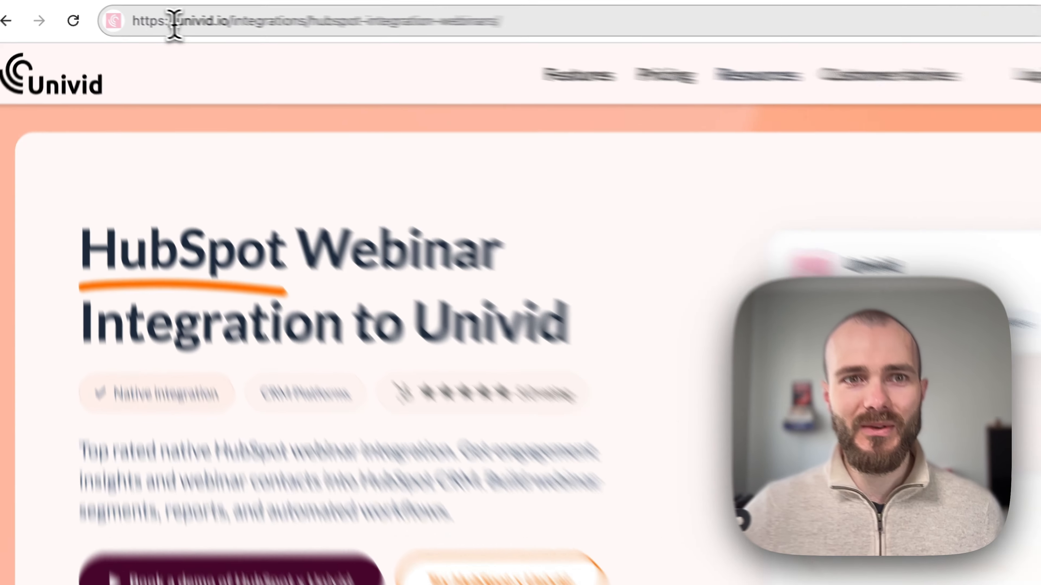
Start the 'Try HubSpot x Univid' setup from Univid's HubSpot integration page.
left_click_drag(145, 18, 413, 23)
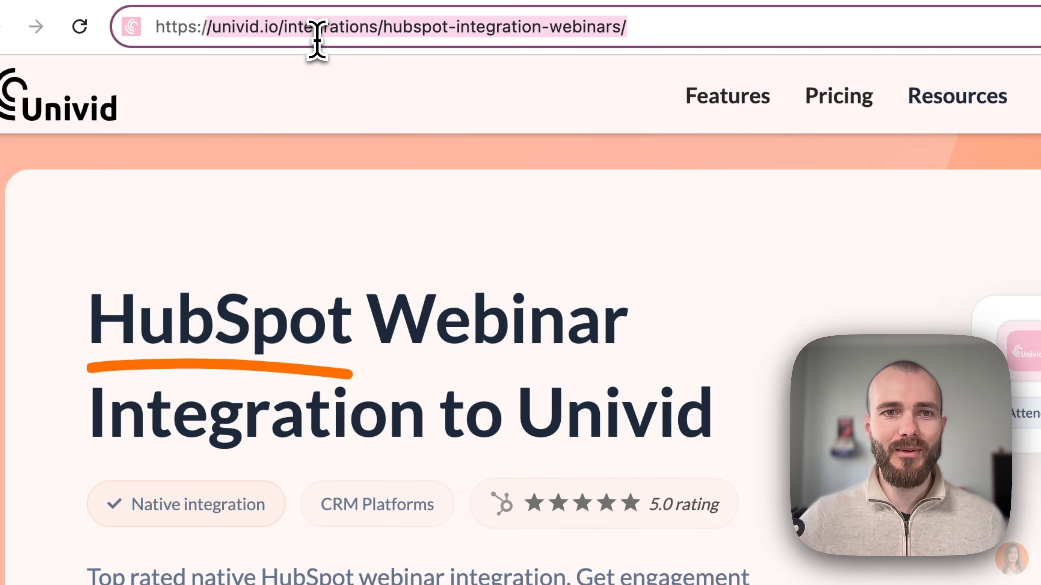
left_click(447, 28)
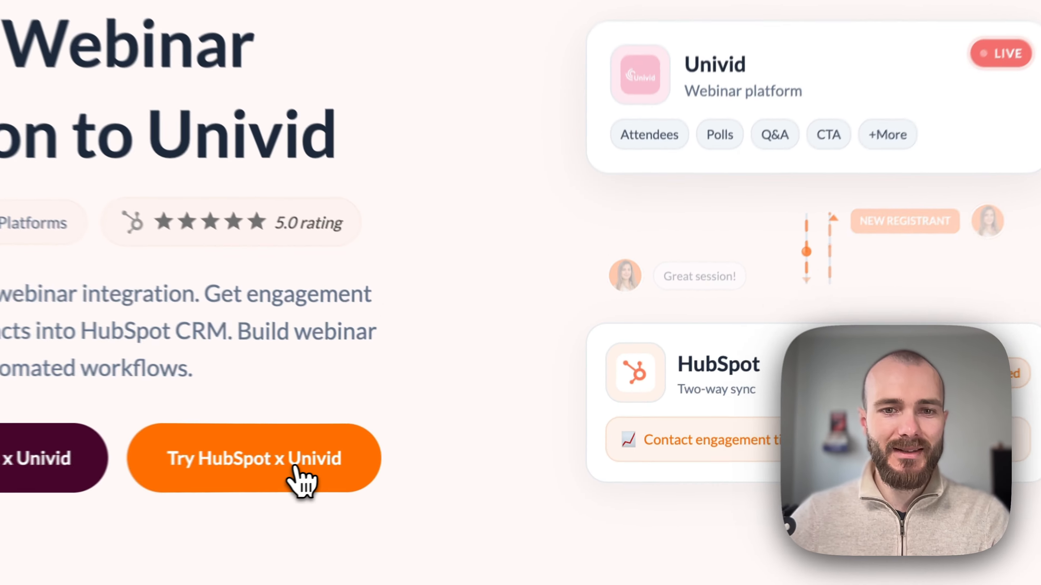
left_click(430, 456)
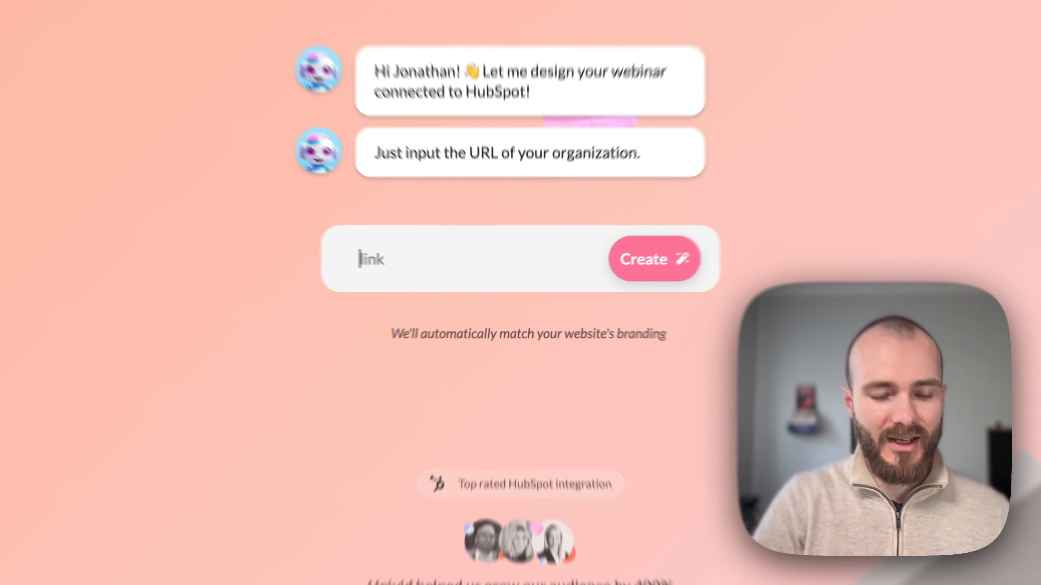
Generate a webinar from hubspot.com and link it to the Univid HubSpot account.
type("hubspot.com")
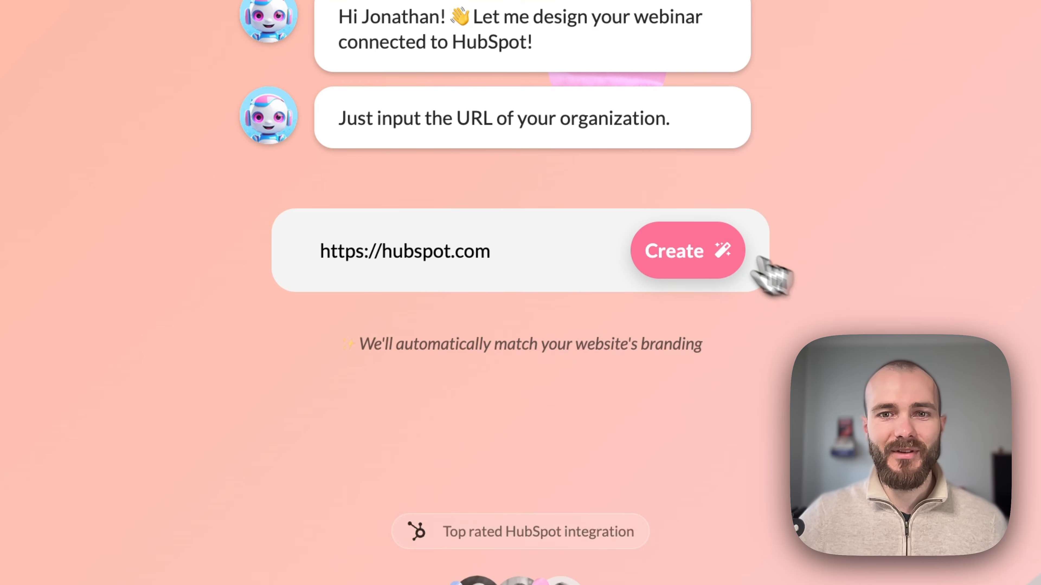
left_click(693, 255)
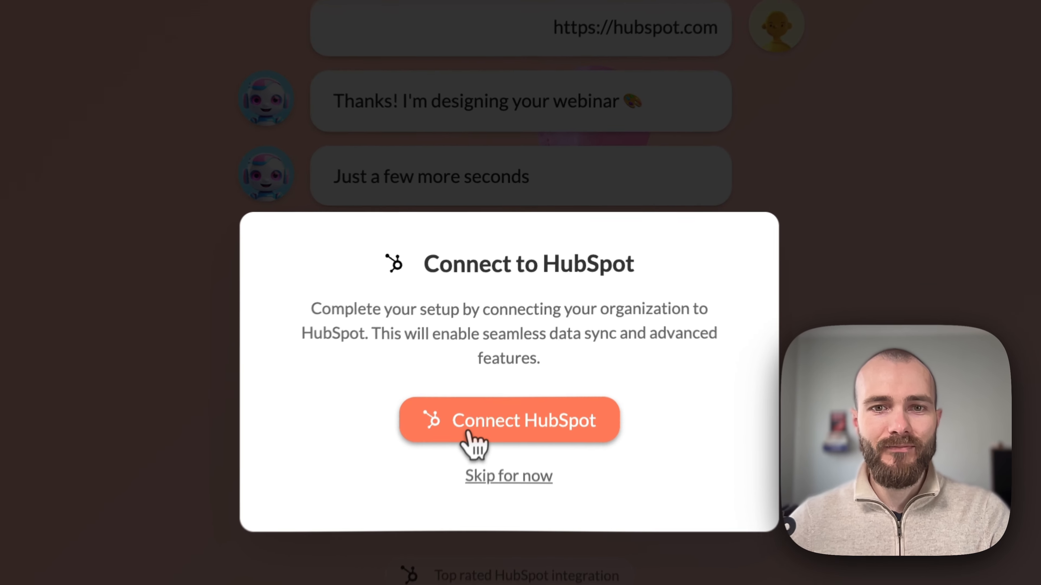
left_click(494, 345)
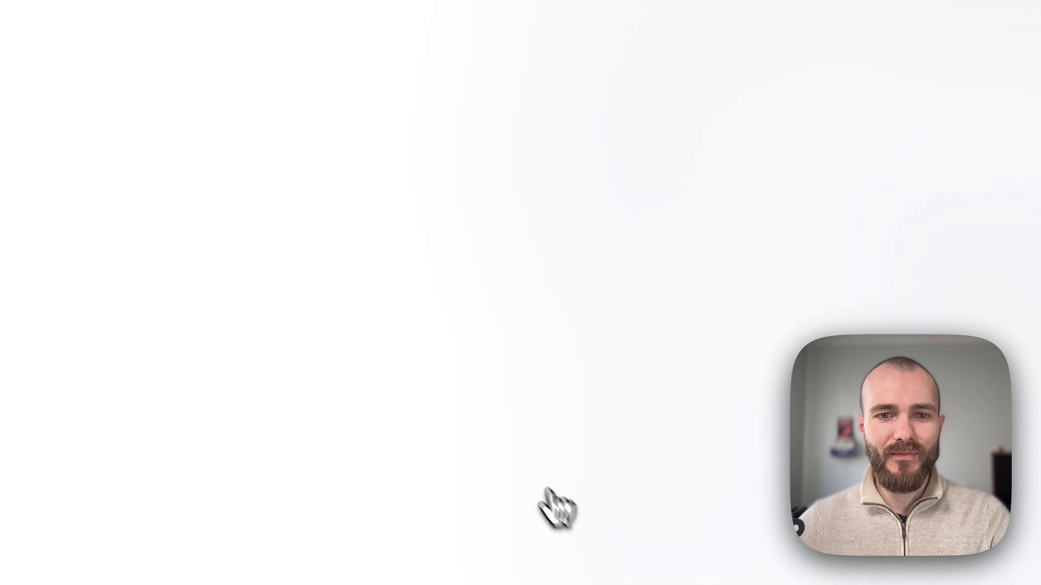
left_click(439, 379)
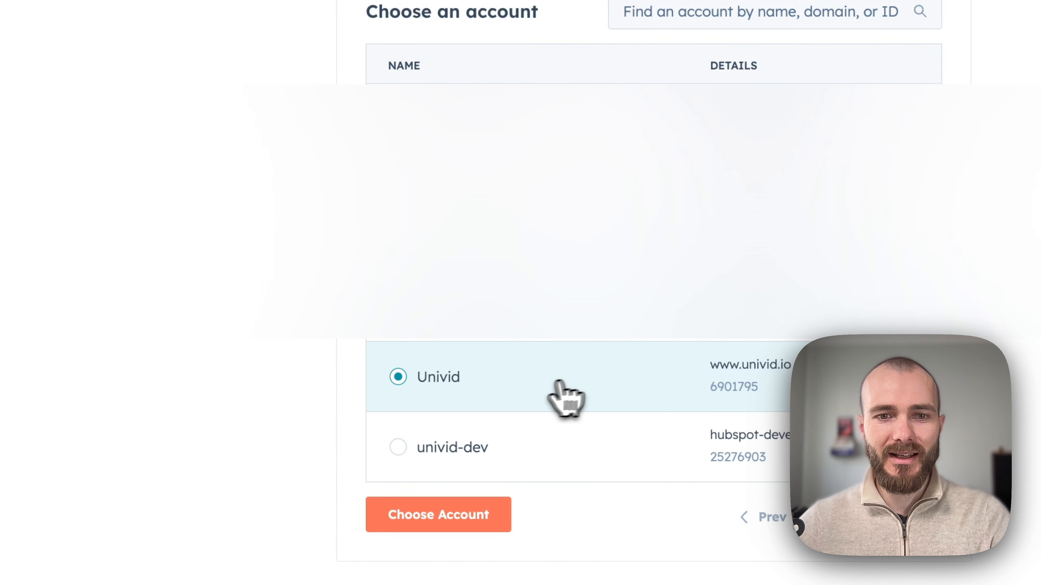
left_click(429, 529)
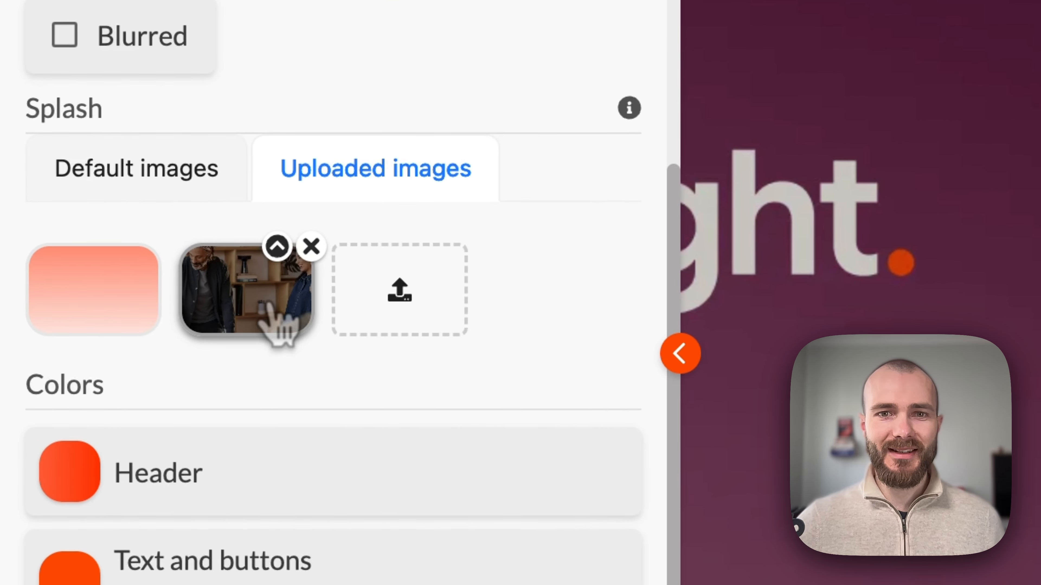
Use the bookshelf photo as the webinar background and preview the participant view.
left_click(274, 320)
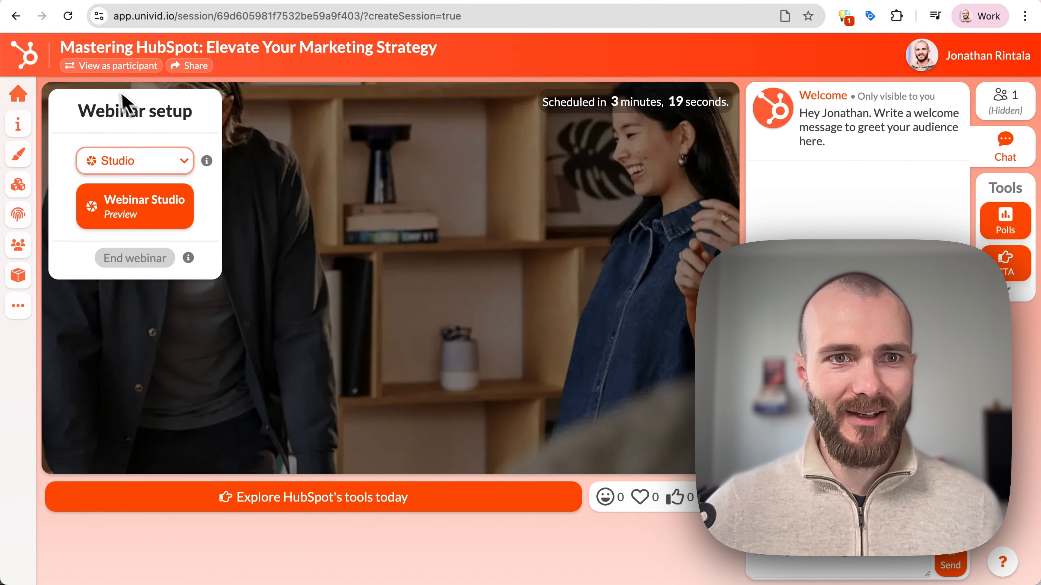
left_click(114, 73)
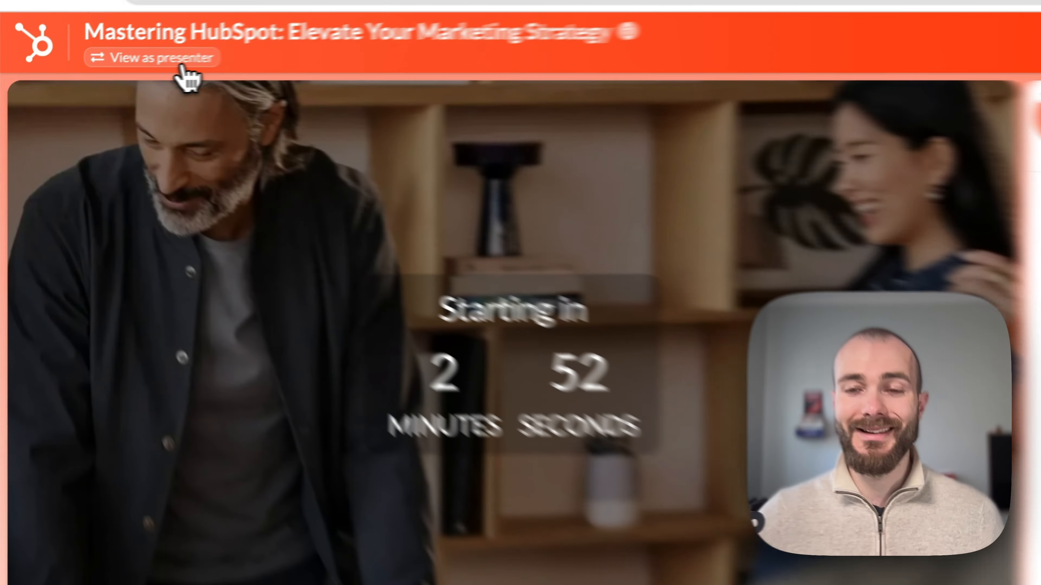
left_click(145, 66)
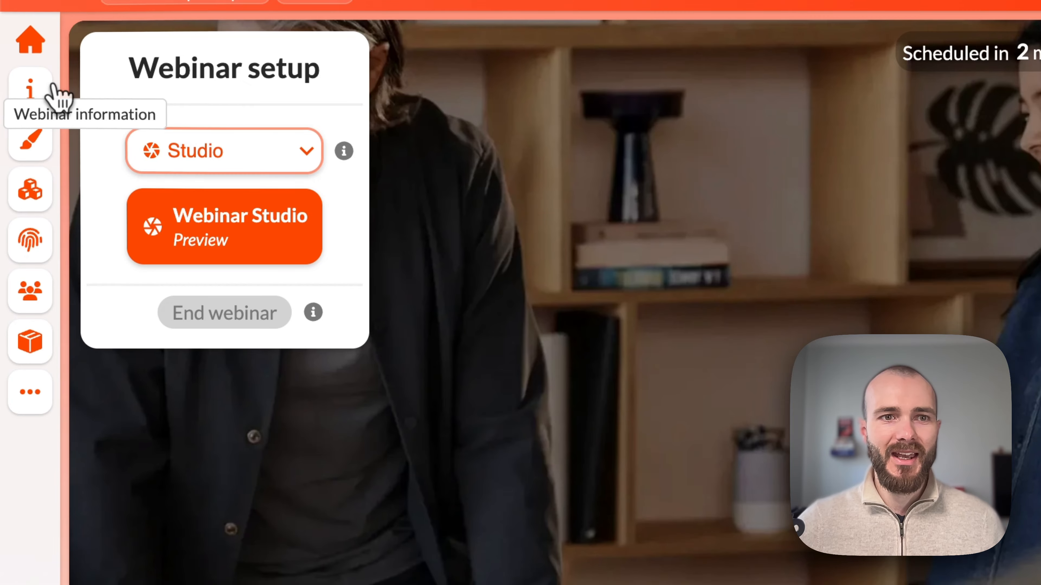
Review the webinar's title, description and date without changing them.
left_click(39, 84)
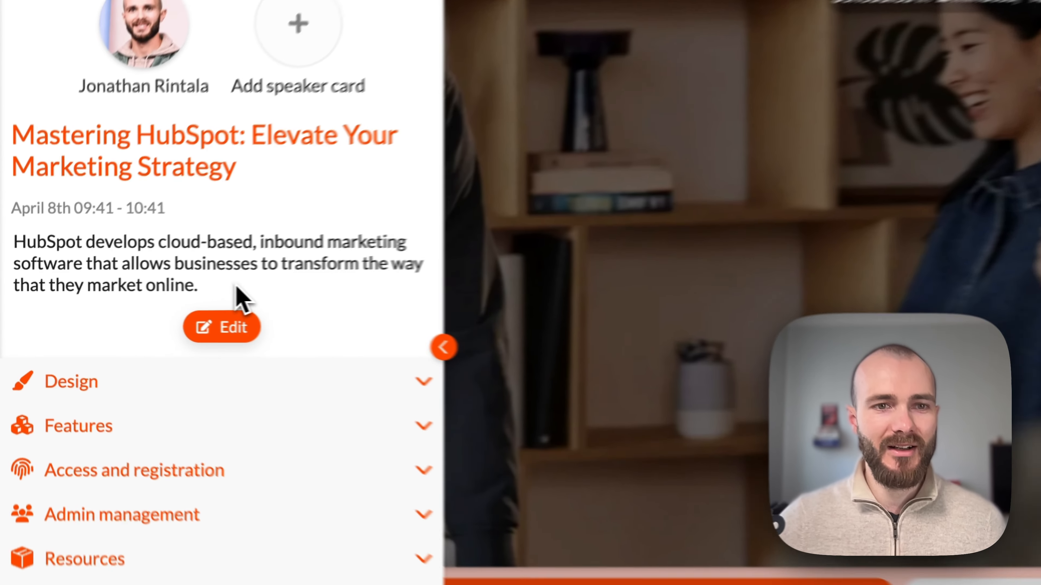
left_click_drag(150, 290, 80, 263)
left_click(152, 320)
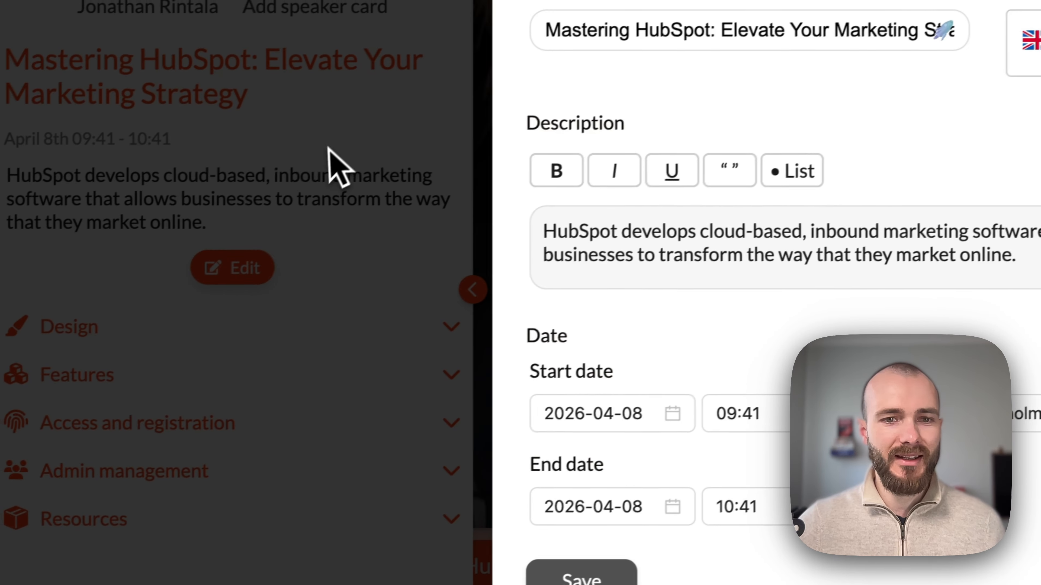
left_click(61, 239)
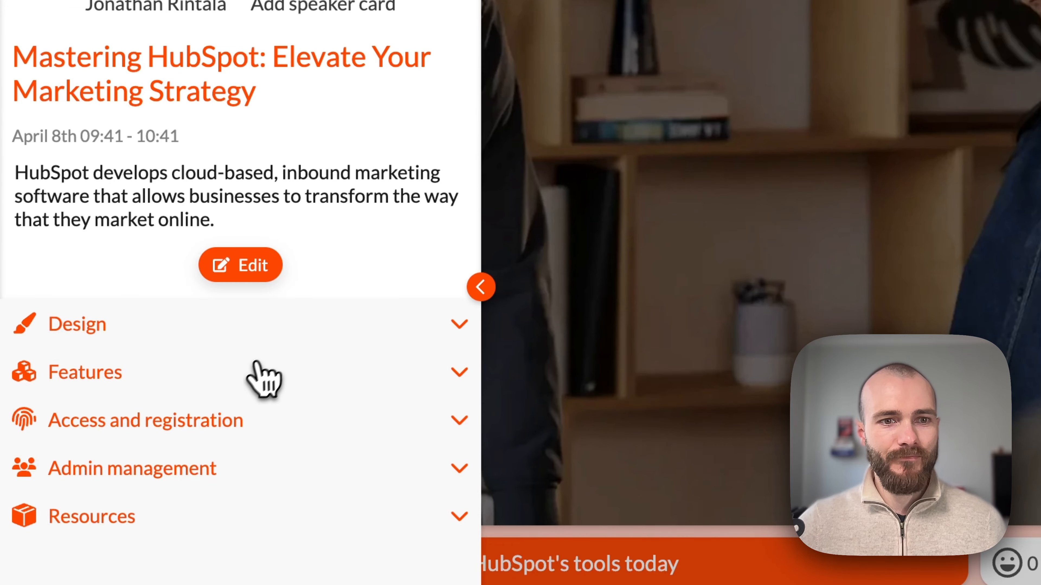
Check the access and registration form settings, then view the public registration page.
left_click(221, 423)
scroll(221, 451, "down", 5)
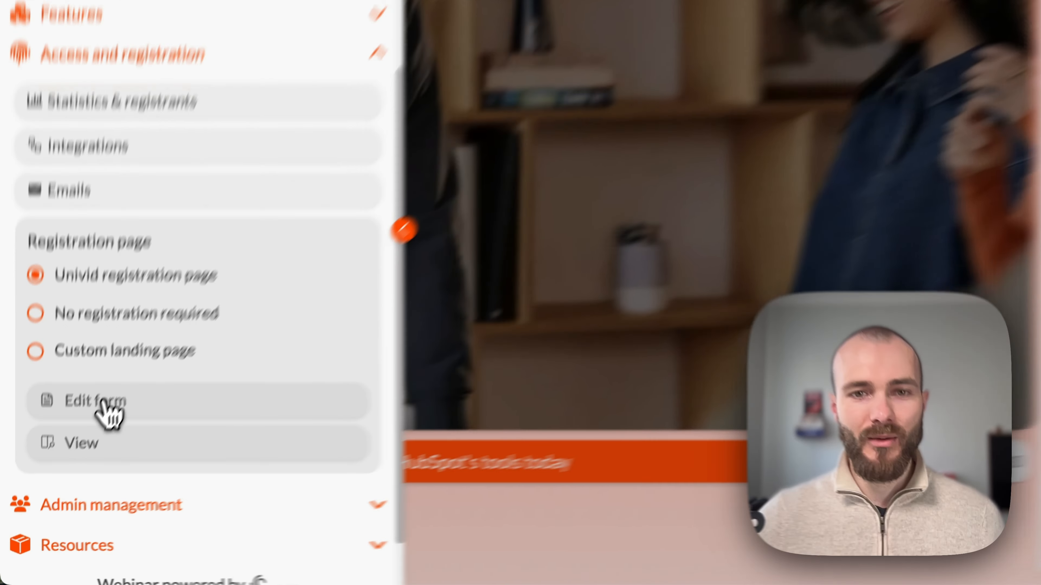
left_click(82, 453)
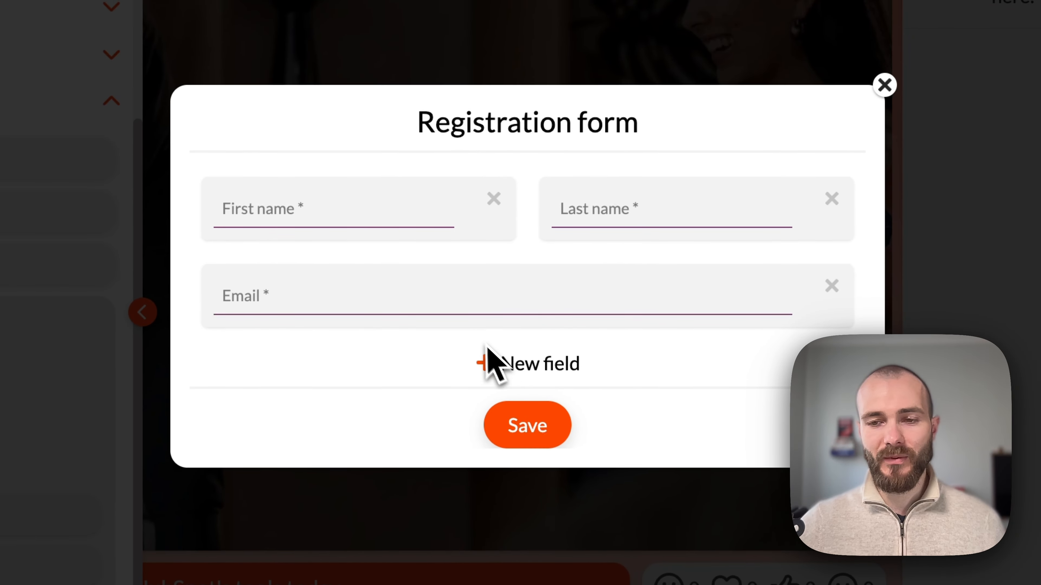
left_click(62, 414)
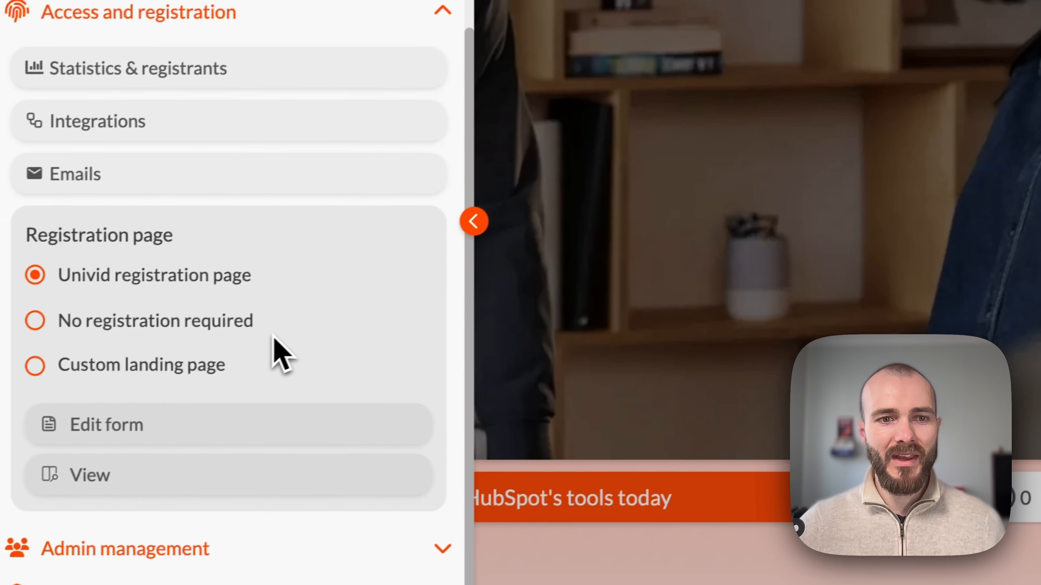
left_click(168, 469)
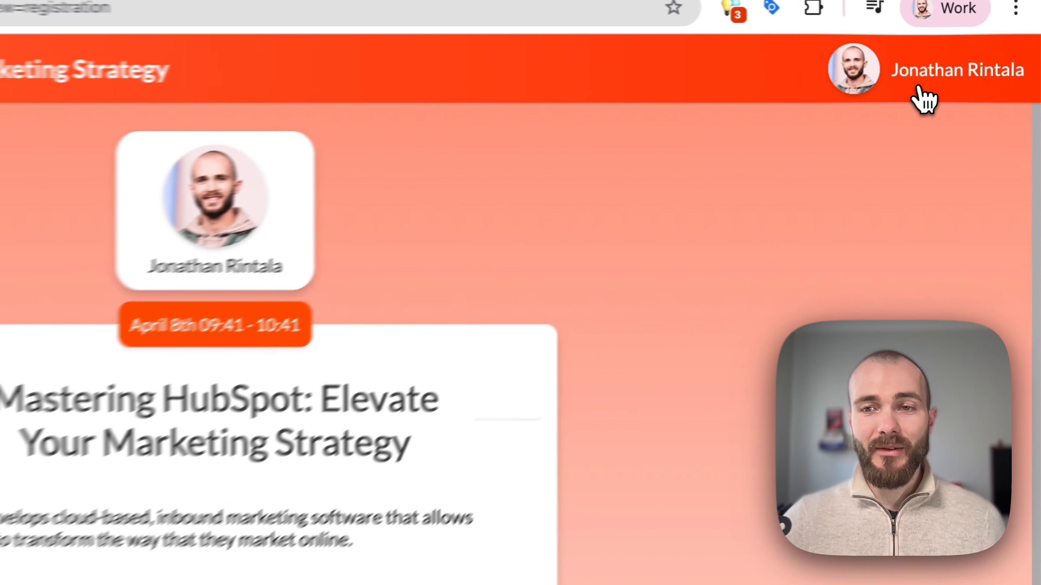
Log out of the presenter account and register a test attendee with last name and email.
left_click(960, 65)
left_click(938, 146)
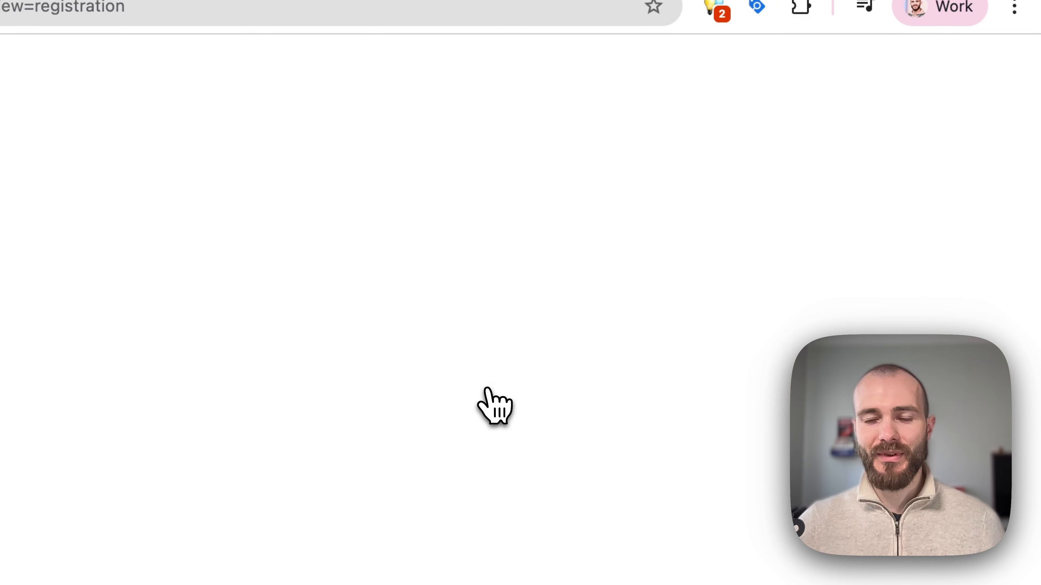
key("Tab")
type("Rintala")
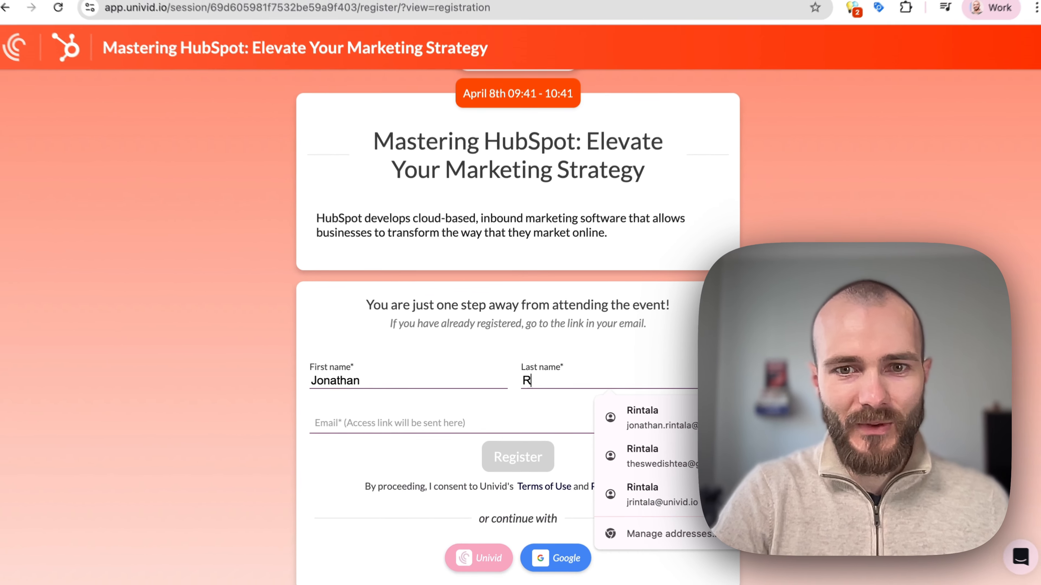
key("Tab")
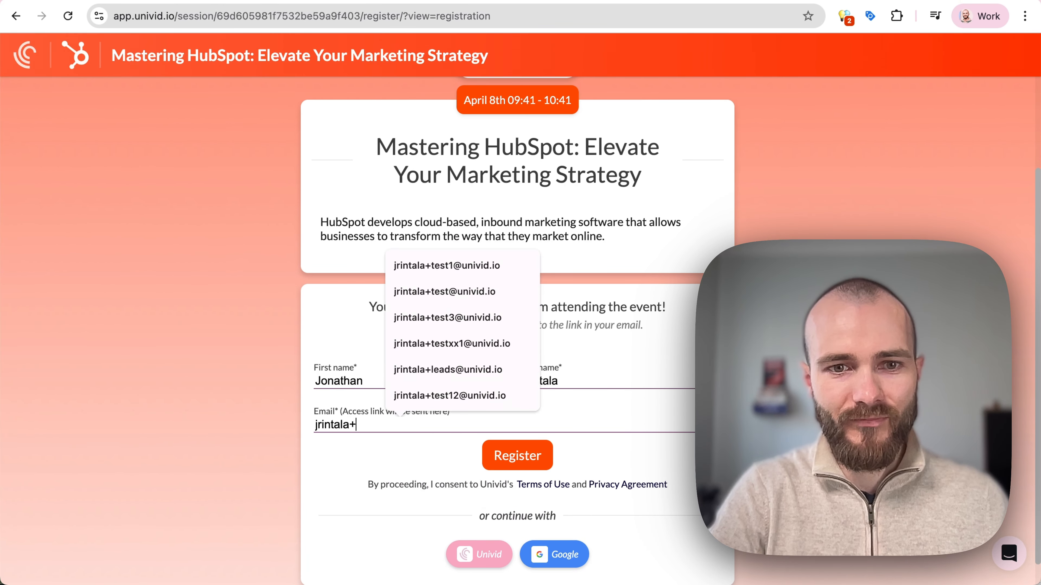
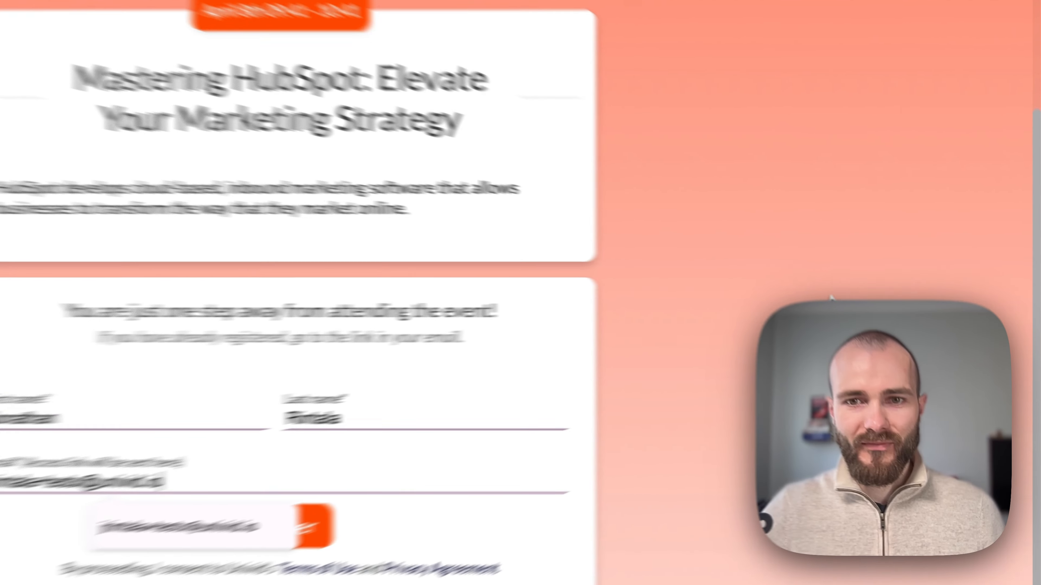
left_click(831, 355)
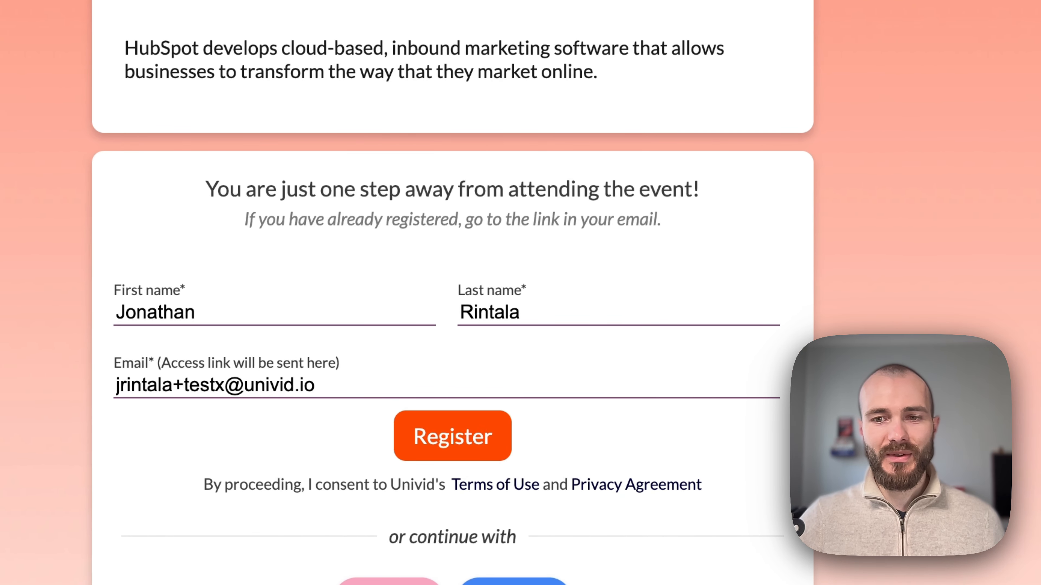
left_click(482, 434)
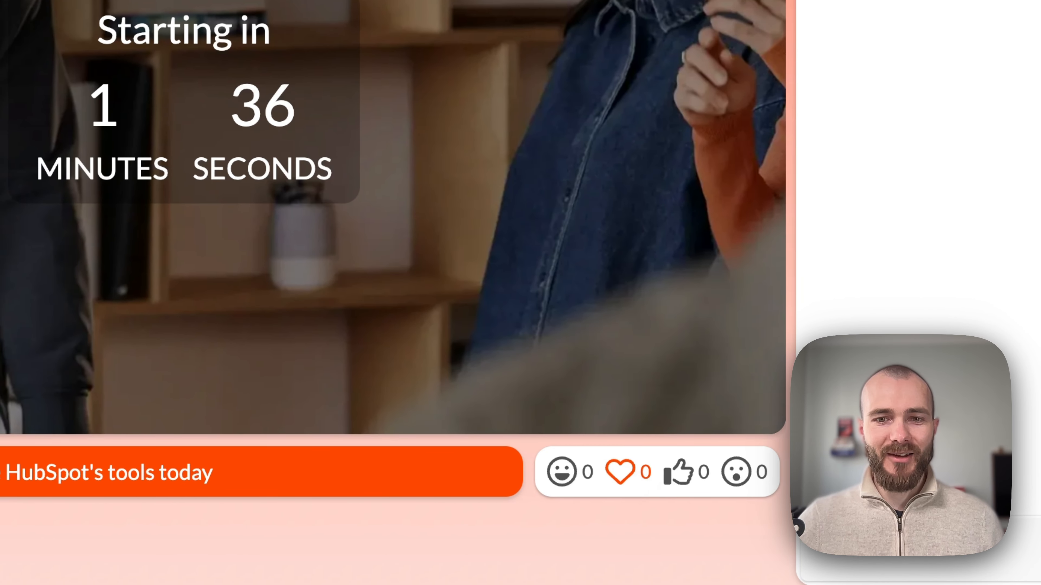
Send heart and thumbs-up reactions, post a Hey! chat message and heart it.
left_click(625, 472)
left_click(678, 473)
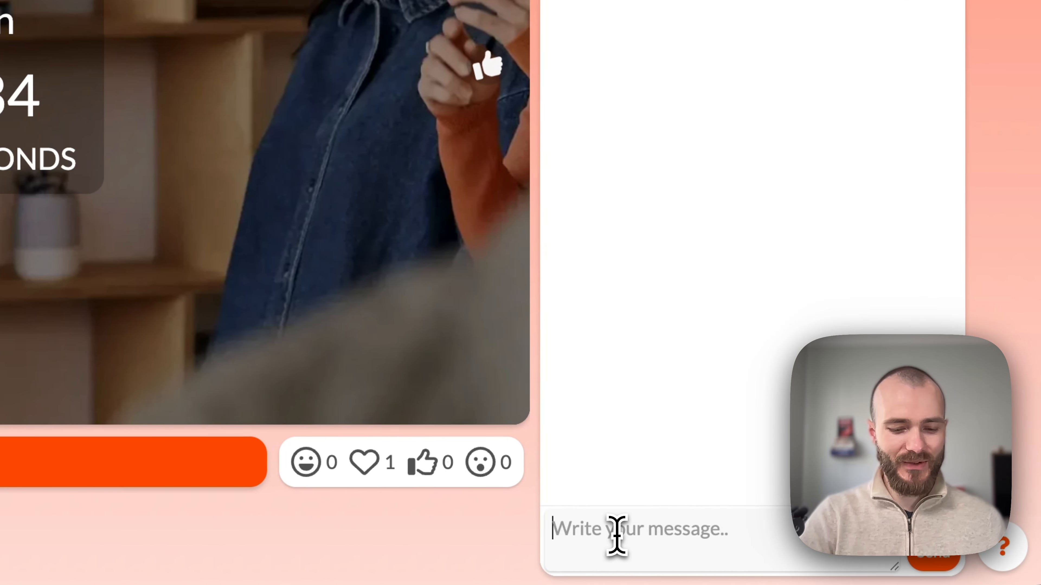
left_click(721, 537)
type("He")
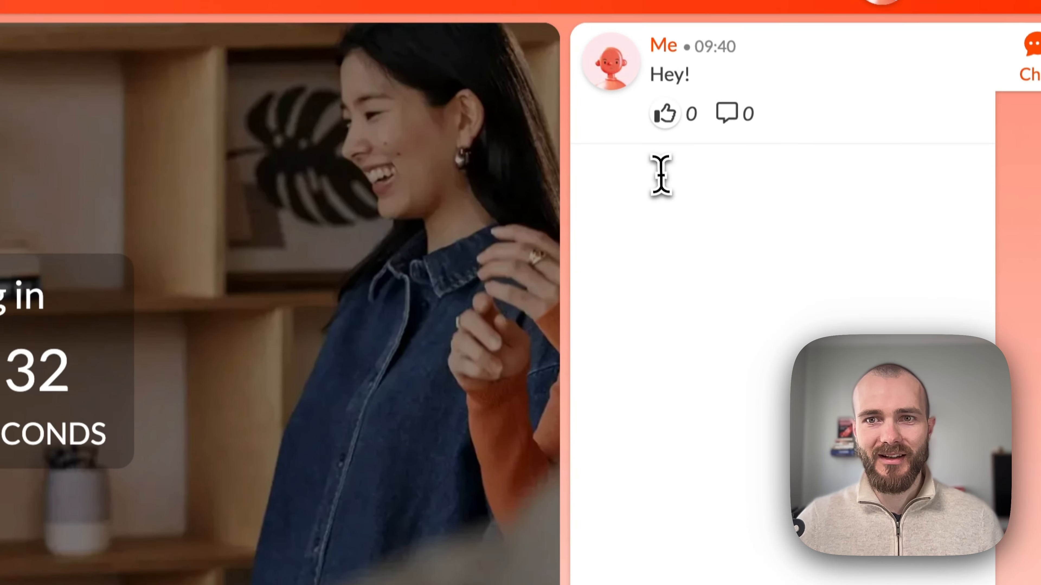
mouse_move(672, 121)
left_click(682, 77)
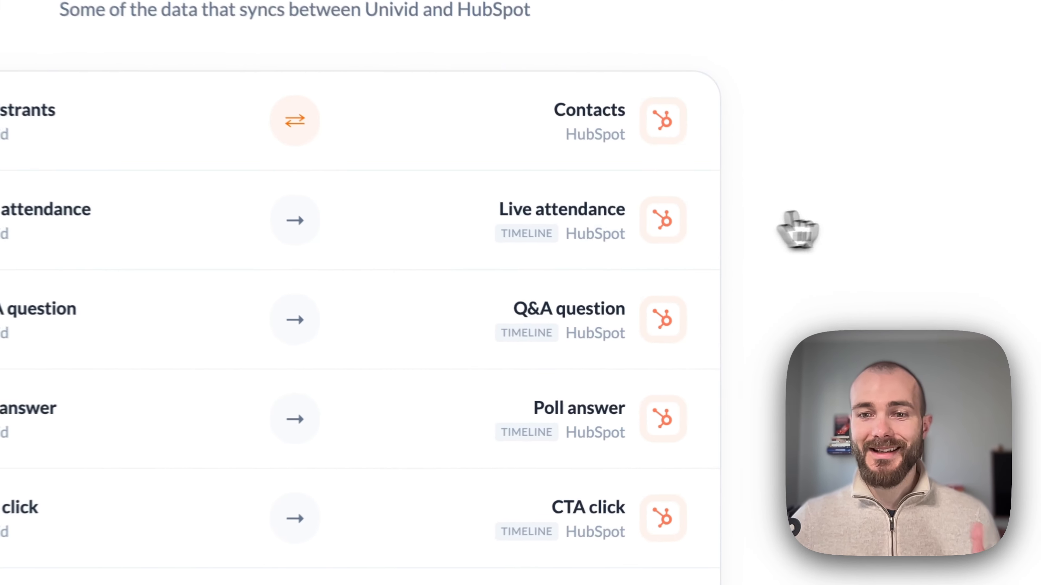
scroll(500, 374, "down", 4)
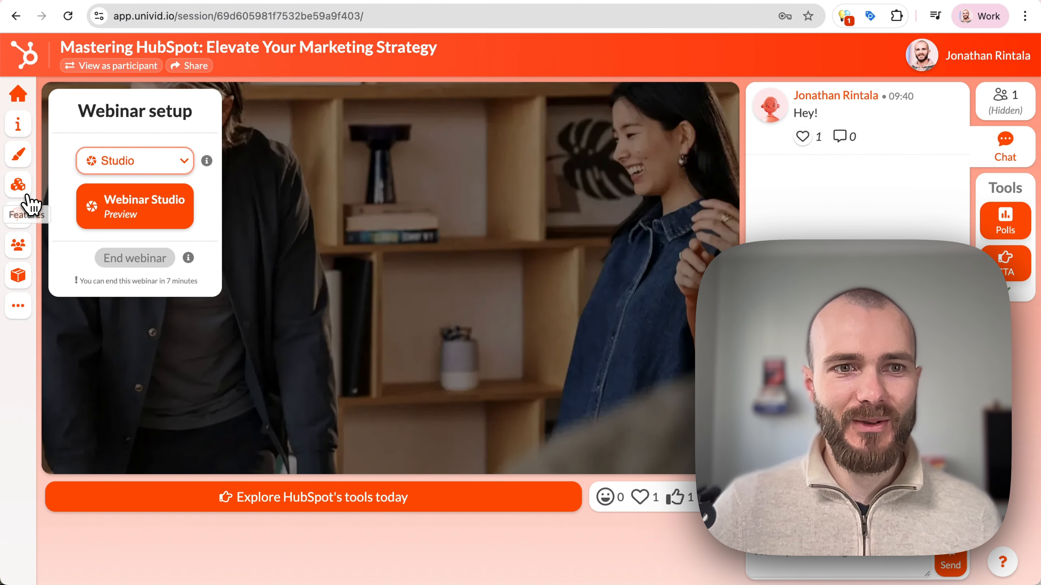
Turn on Q&A in the webinar's feature settings.
left_click(25, 188)
left_click(252, 445)
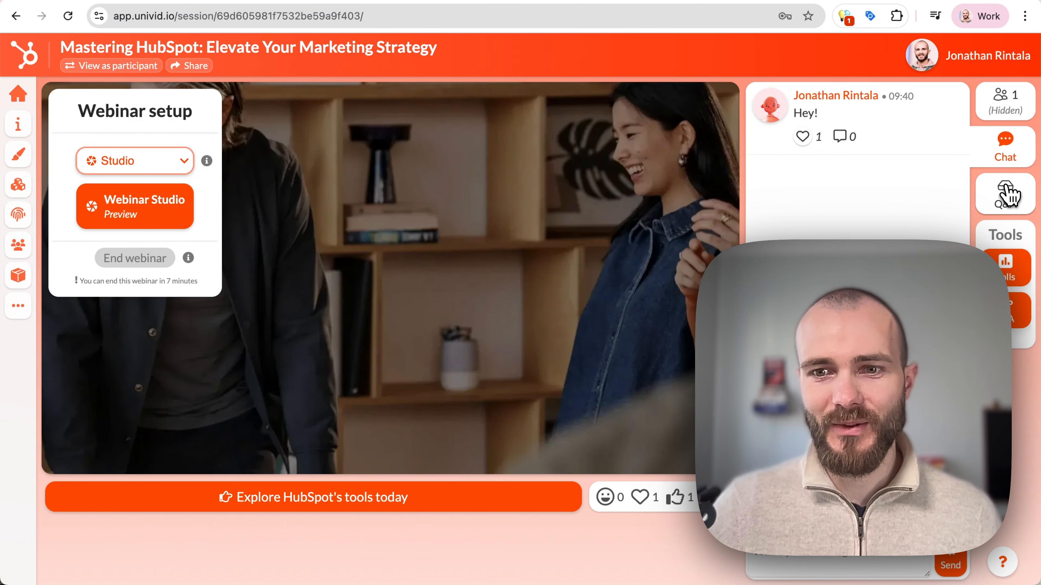
left_click(1009, 196)
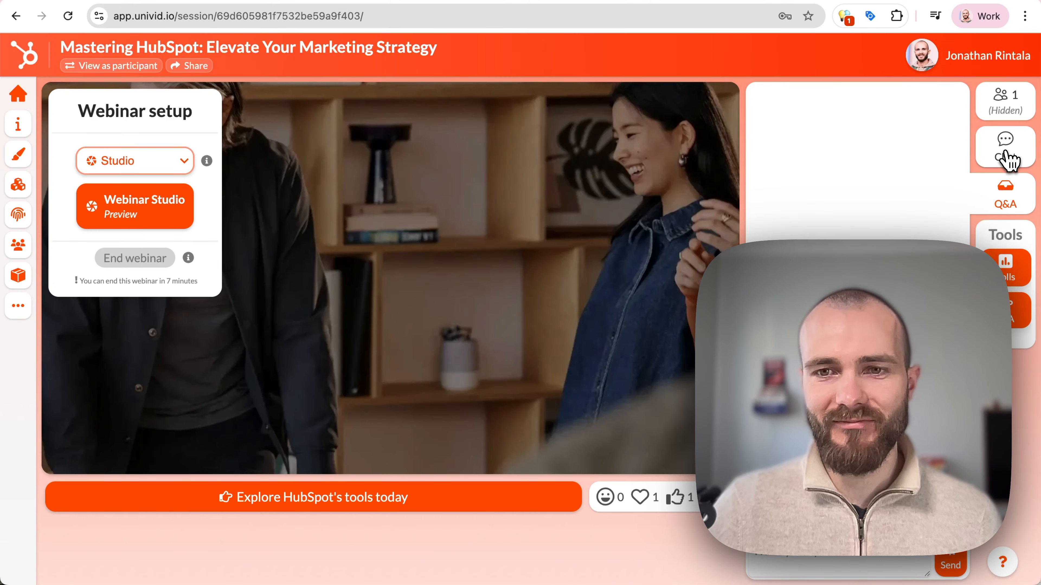
left_click(1009, 160)
Show the favorite-part poll's results and launch it to participants.
left_click(1008, 274)
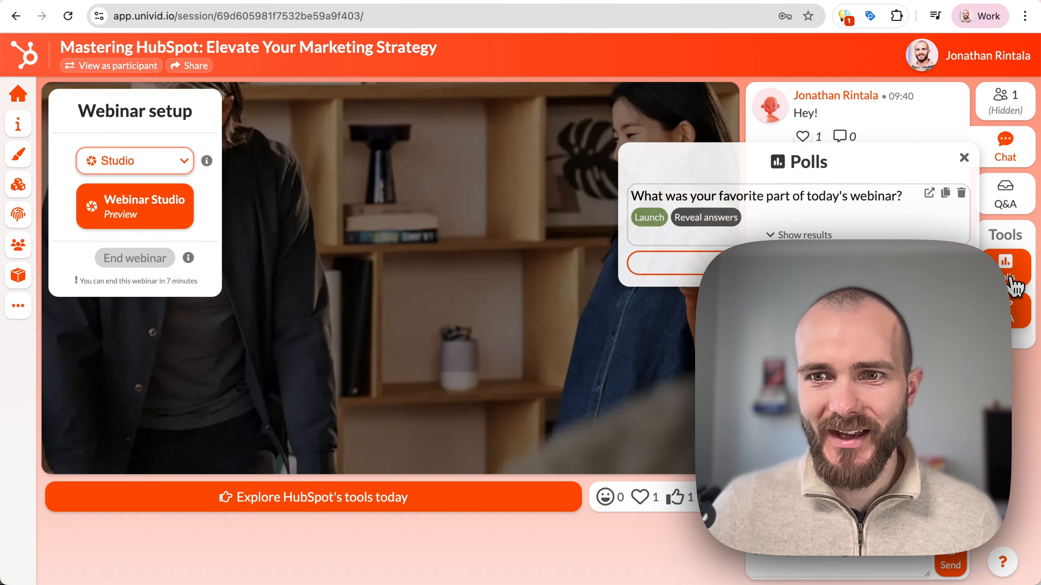
left_click(785, 236)
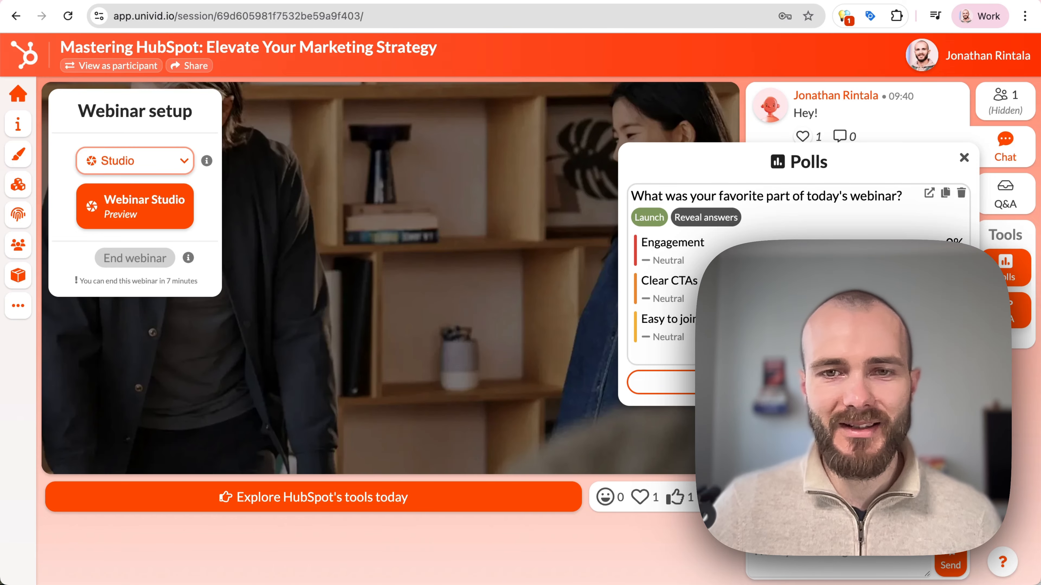
left_click(652, 219)
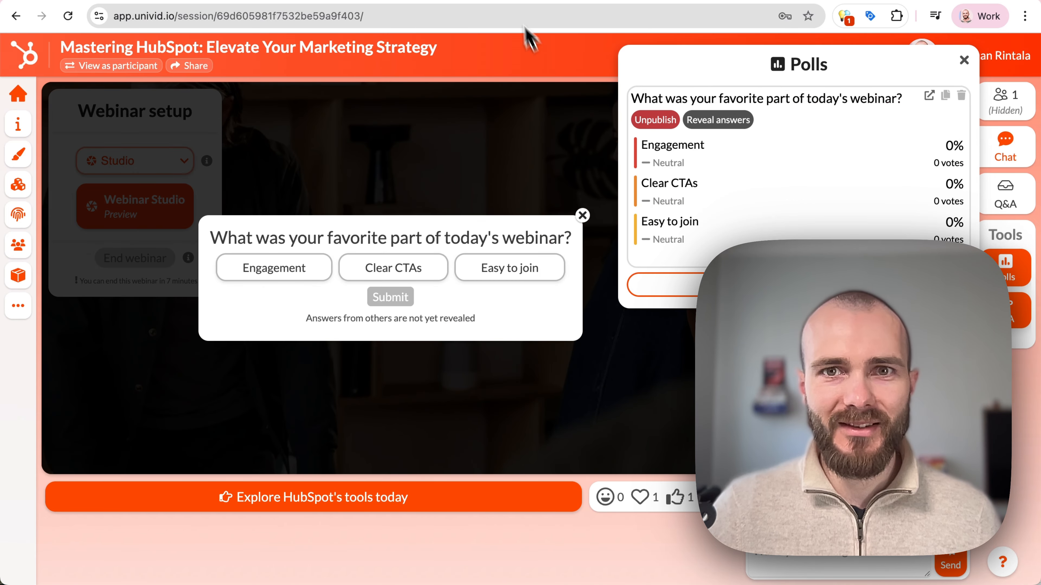
left_click(488, 156)
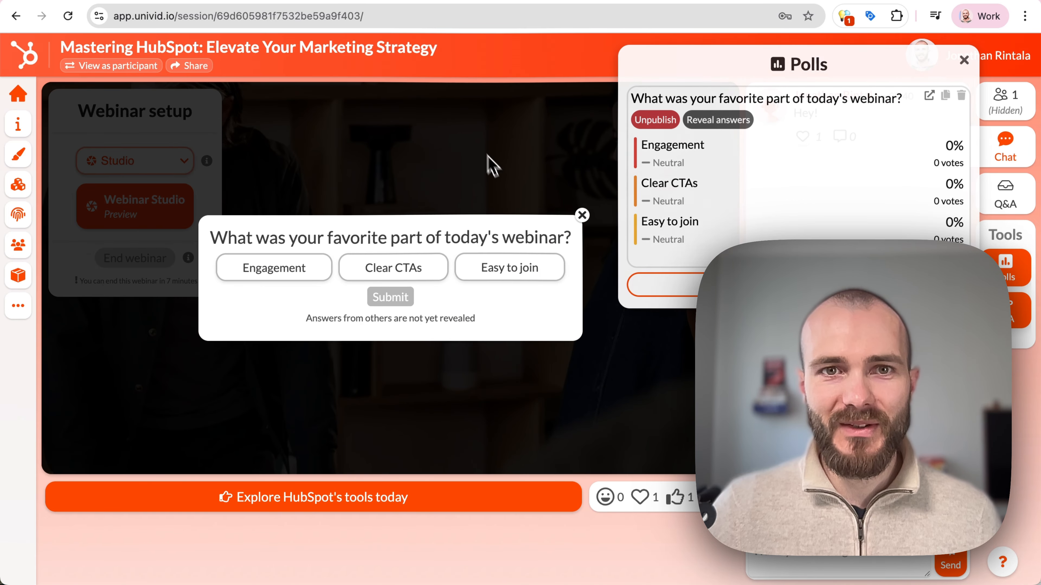
As a participant, submit a poll answer and ask 'Where do you buy this'.
left_click(388, 0)
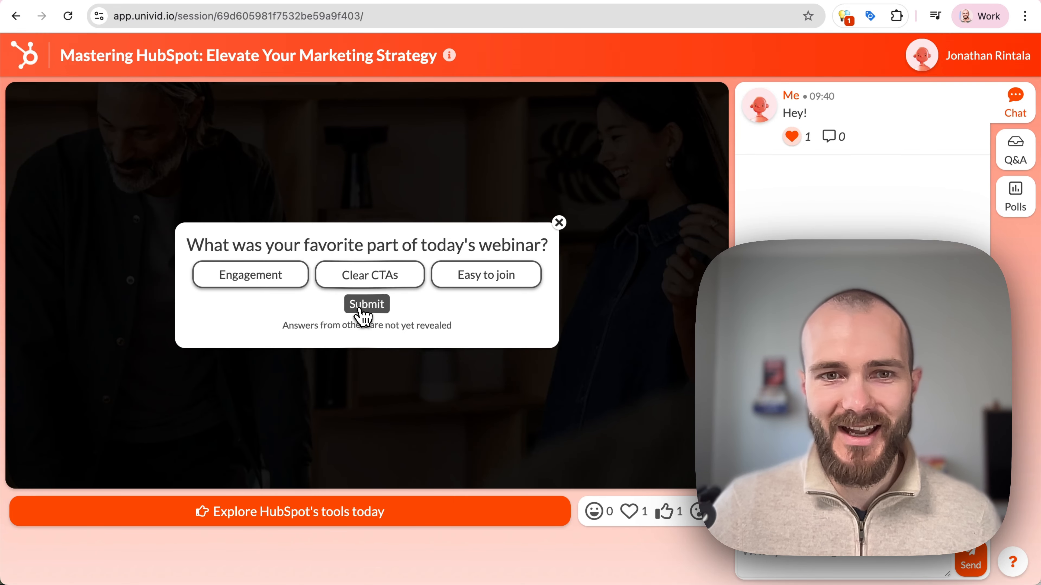
left_click(352, 307)
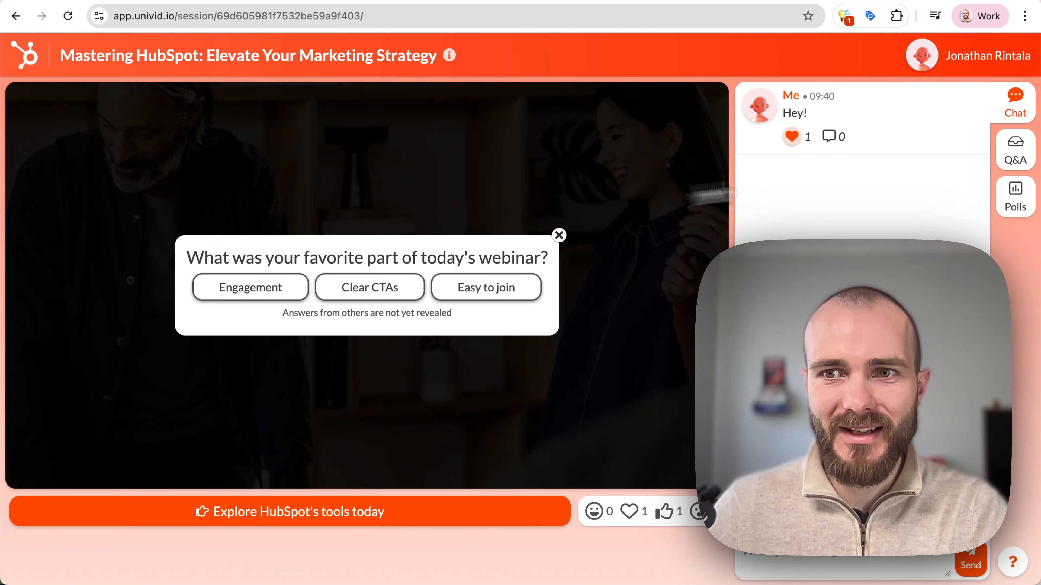
left_click(1003, 156)
type("W")
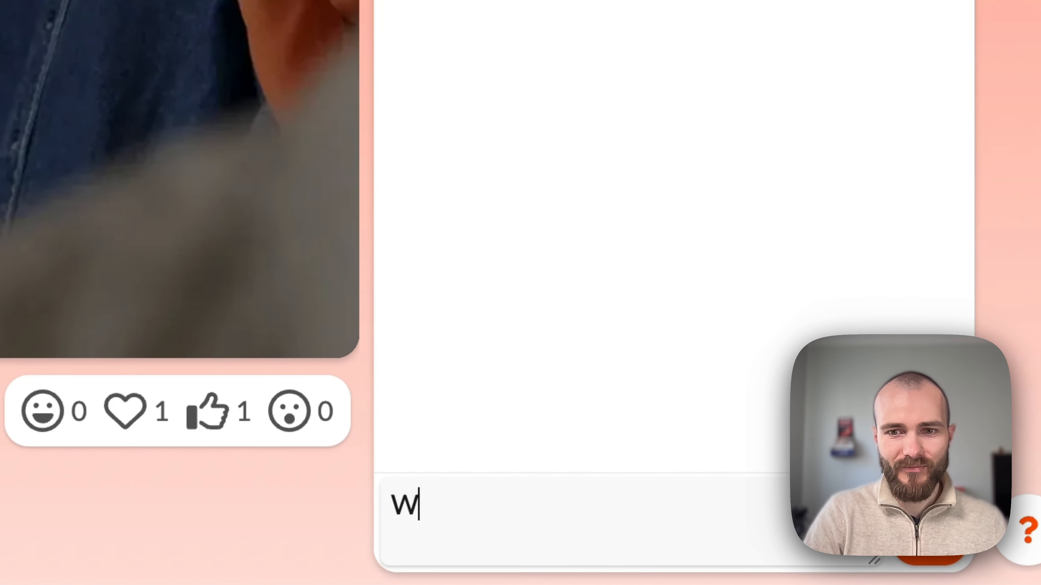
type("here do you buy this")
key("Return")
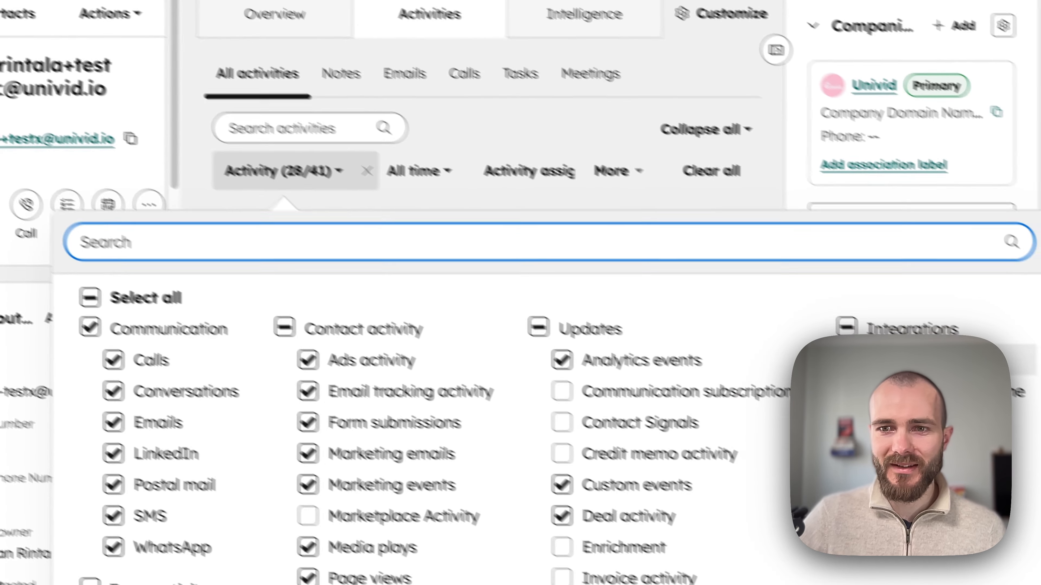
Check Univid webinars under Integrations in the contact timeline's activity filter.
scroll(869, 356, "down", 3)
scroll(869, 357, "up", 3)
scroll(869, 357, "down", 1)
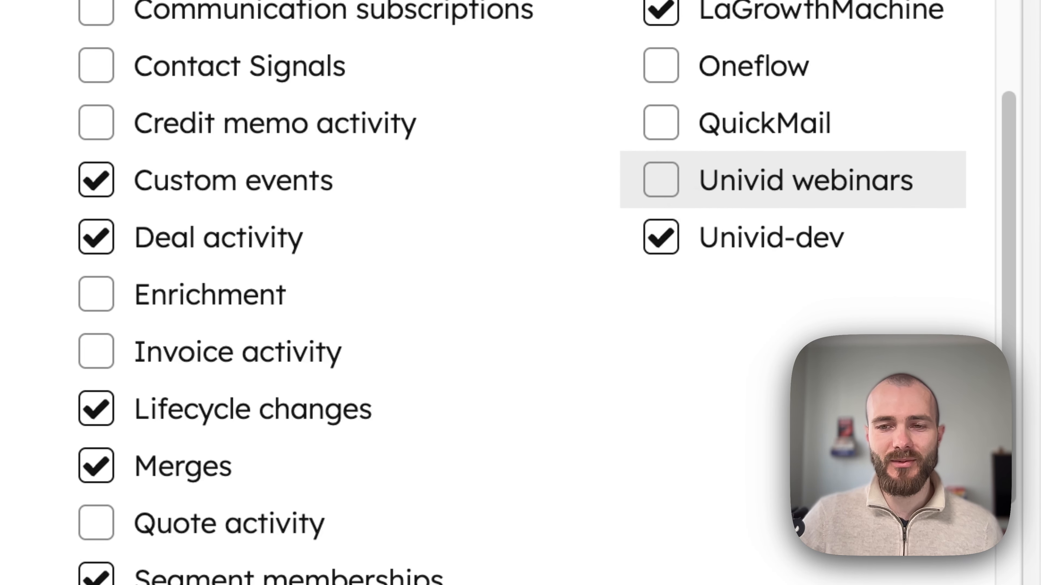
left_click(672, 186)
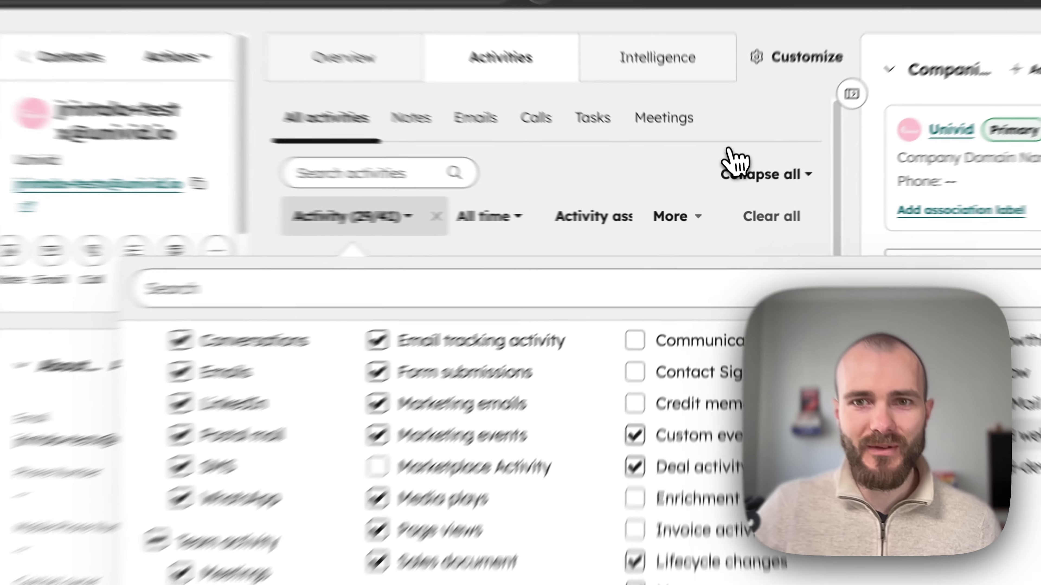
left_click(728, 172)
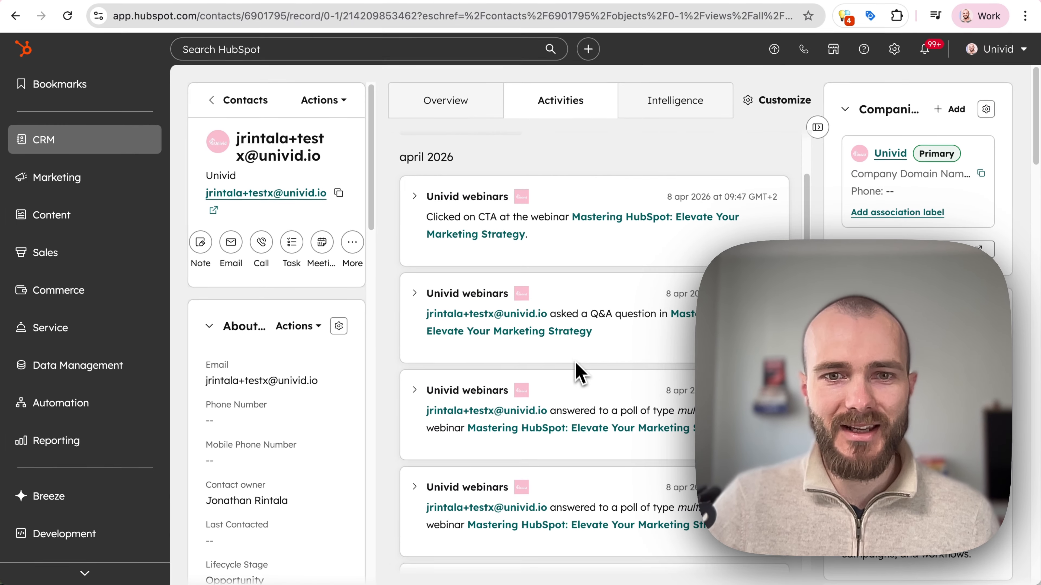
scroll(482, 480, "down", 5)
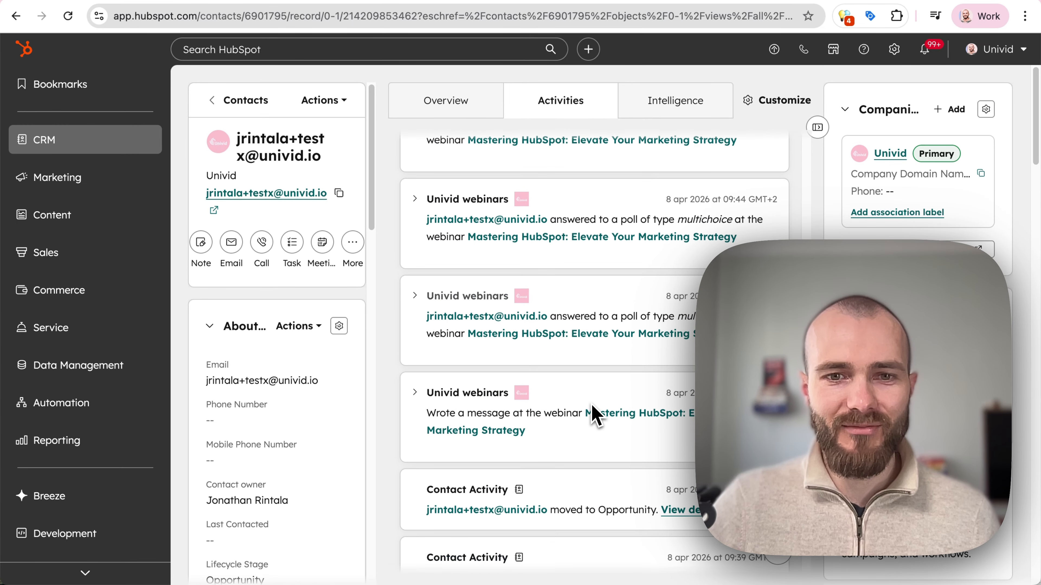
scroll(593, 415, "down", 2)
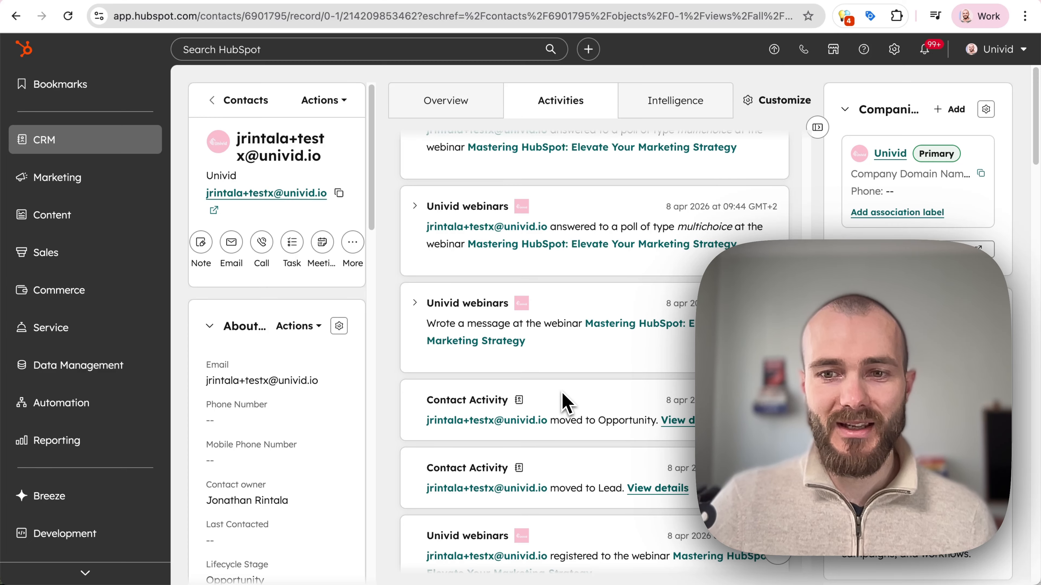
scroll(580, 441, "down", 3)
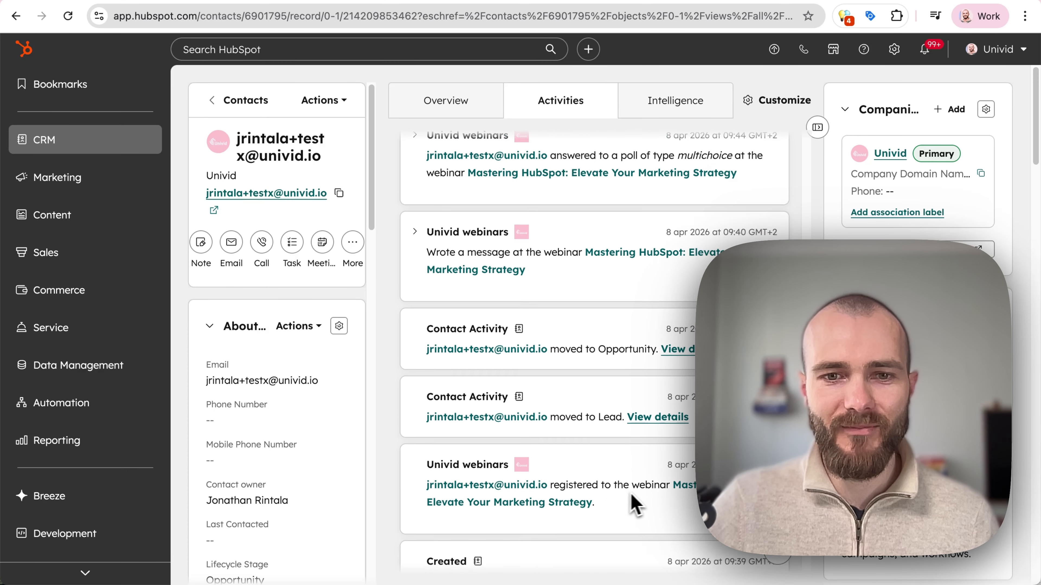
scroll(608, 426, "up", 1)
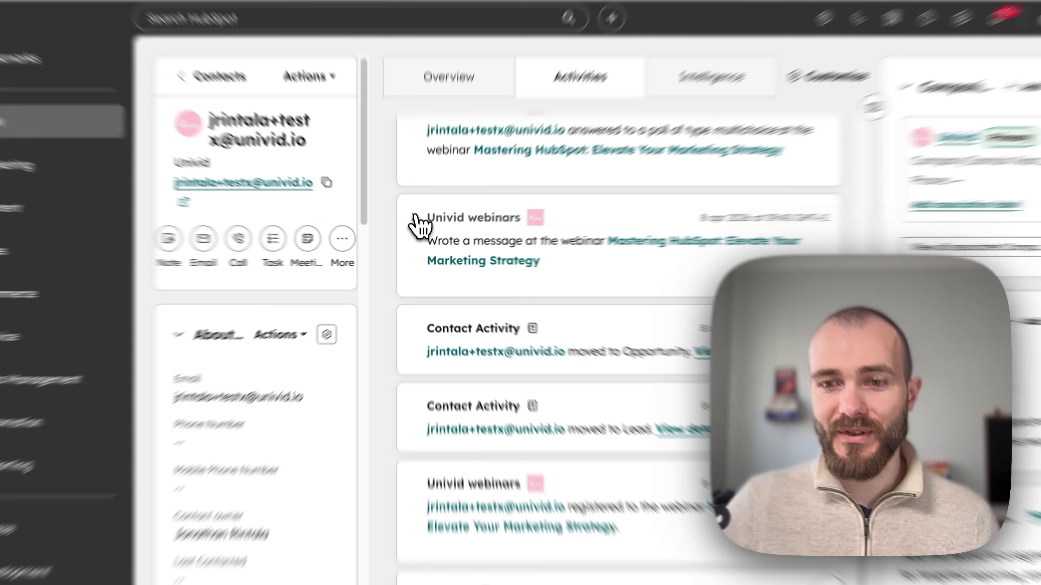
left_click(415, 224)
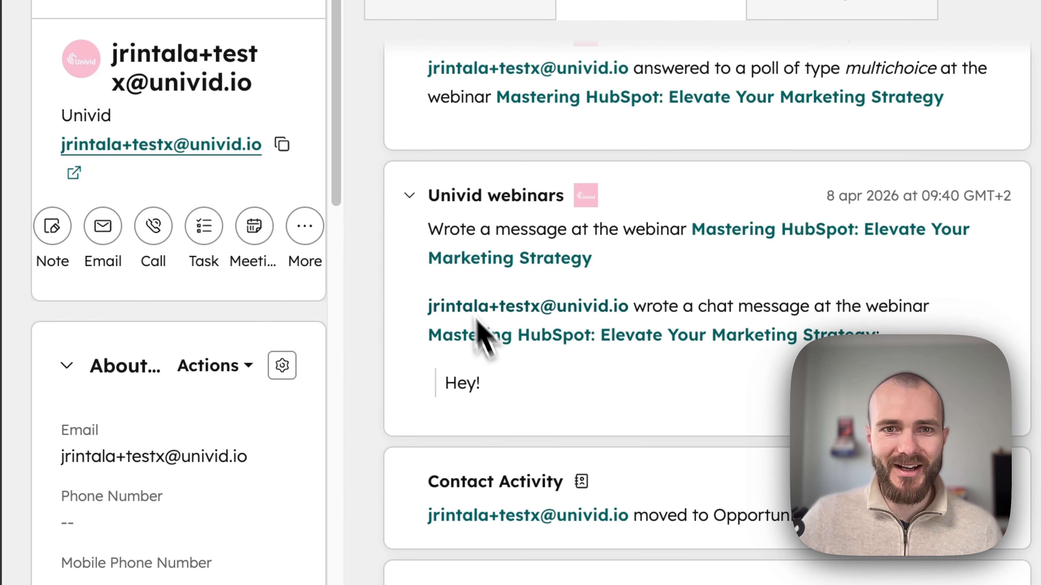
left_click(410, 198)
scroll(476, 274, "up", 4)
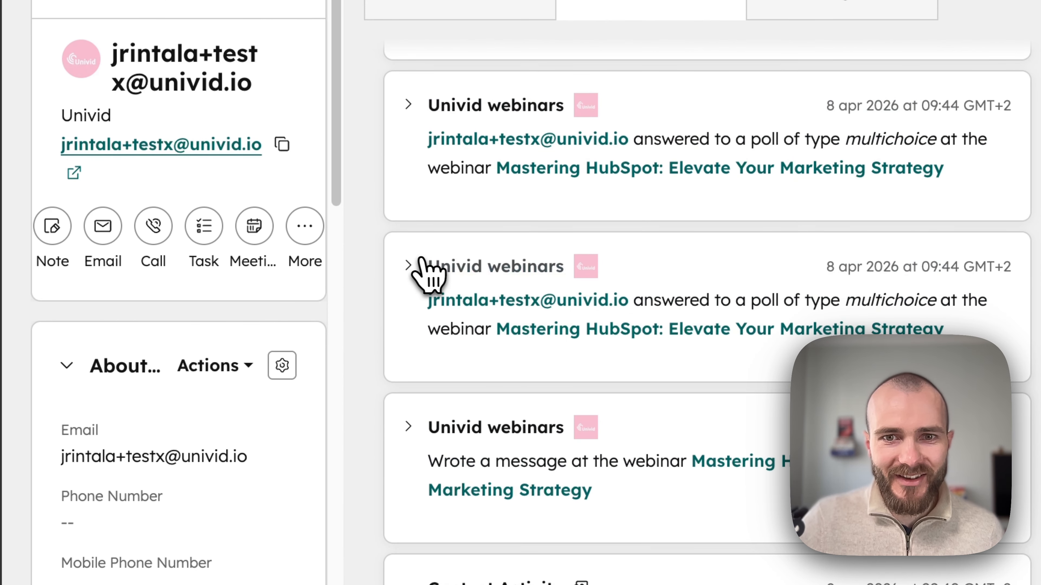
left_click(412, 263)
left_click(410, 264)
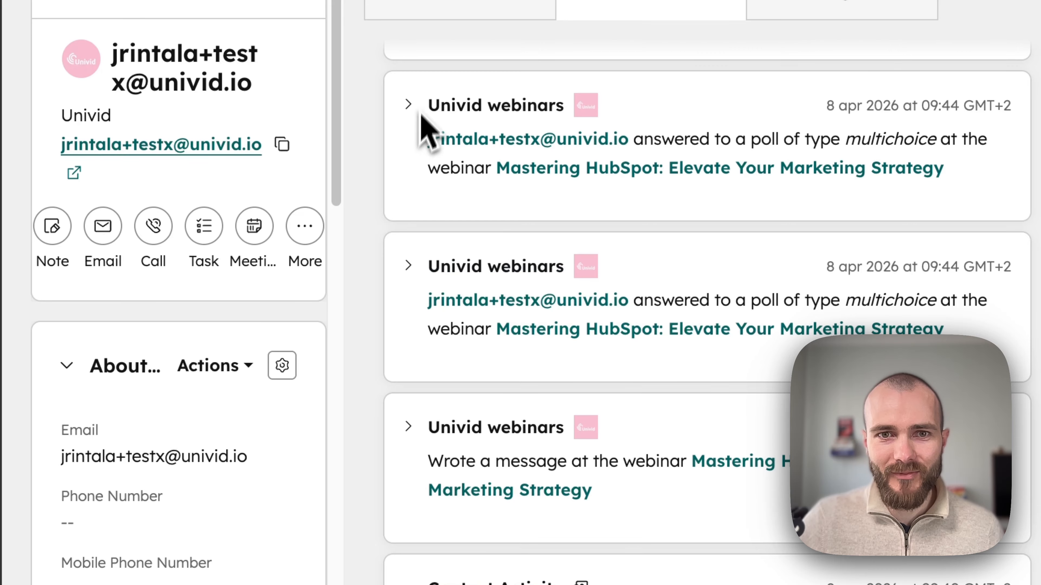
left_click(426, 108)
left_click(413, 367)
scroll(422, 381, "up", 1)
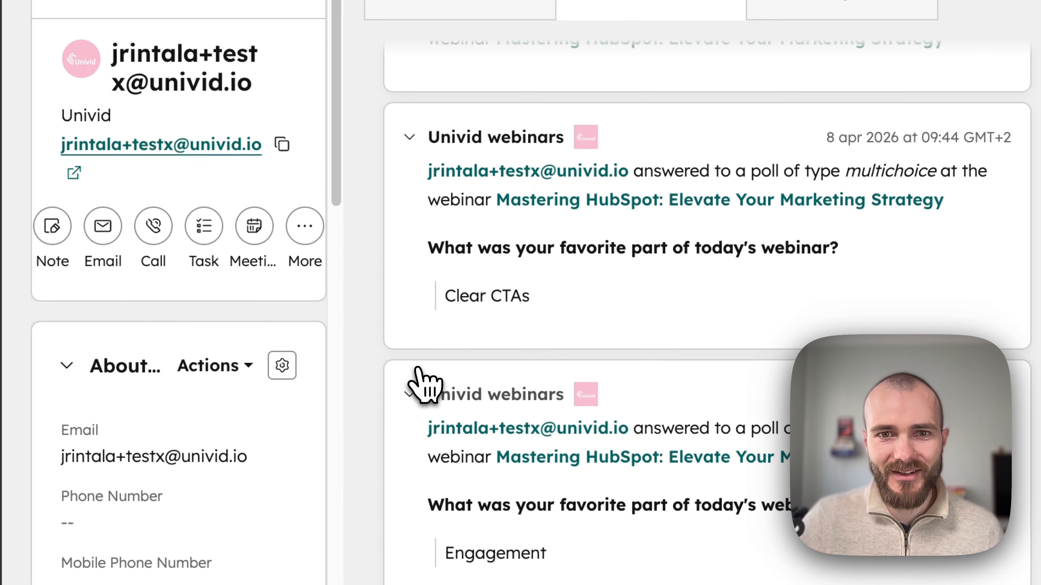
scroll(418, 371, "up", 5)
left_click(410, 282)
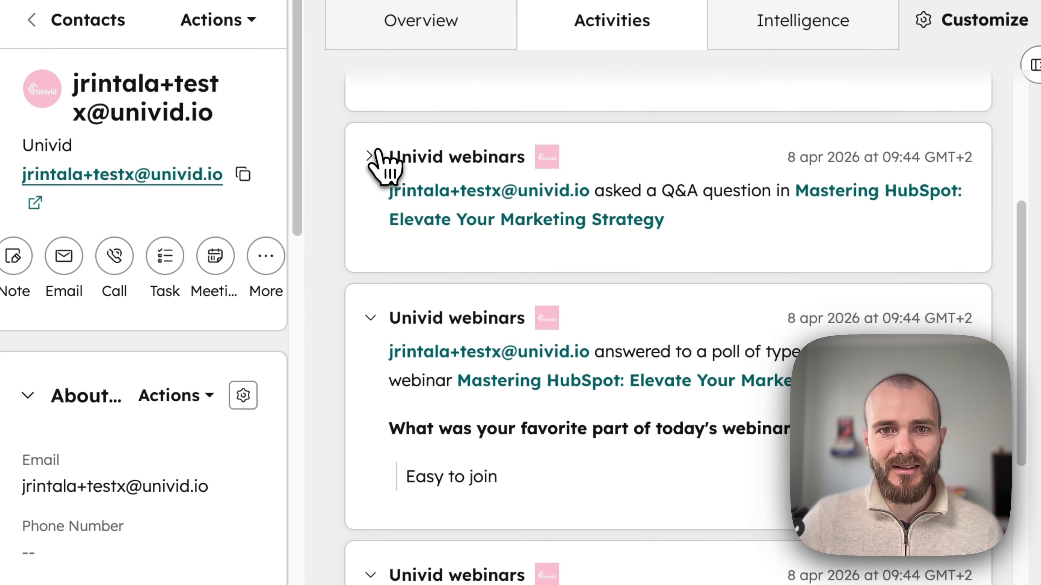
left_click(360, 89)
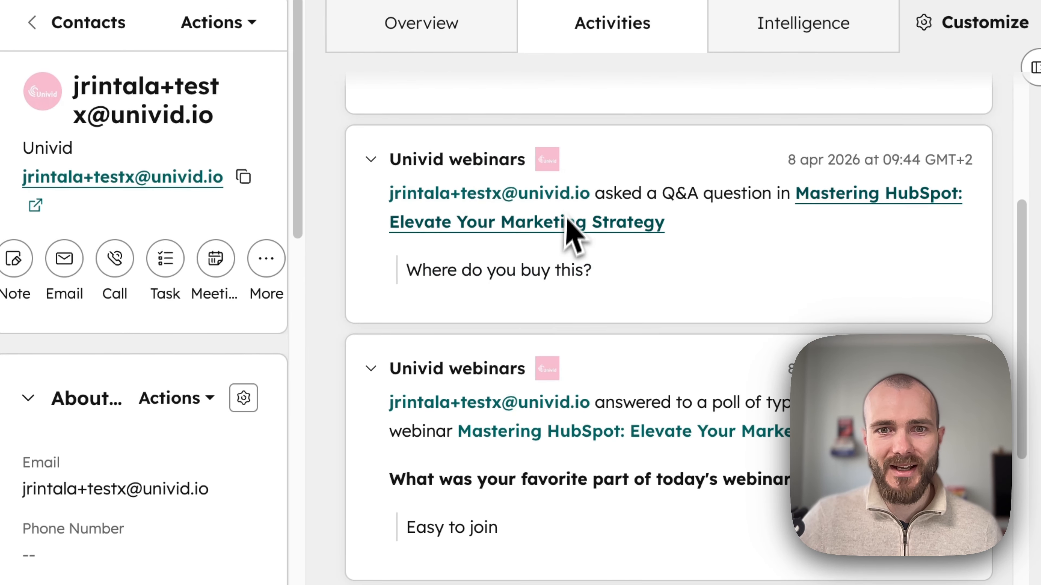
scroll(571, 234, "up", 6)
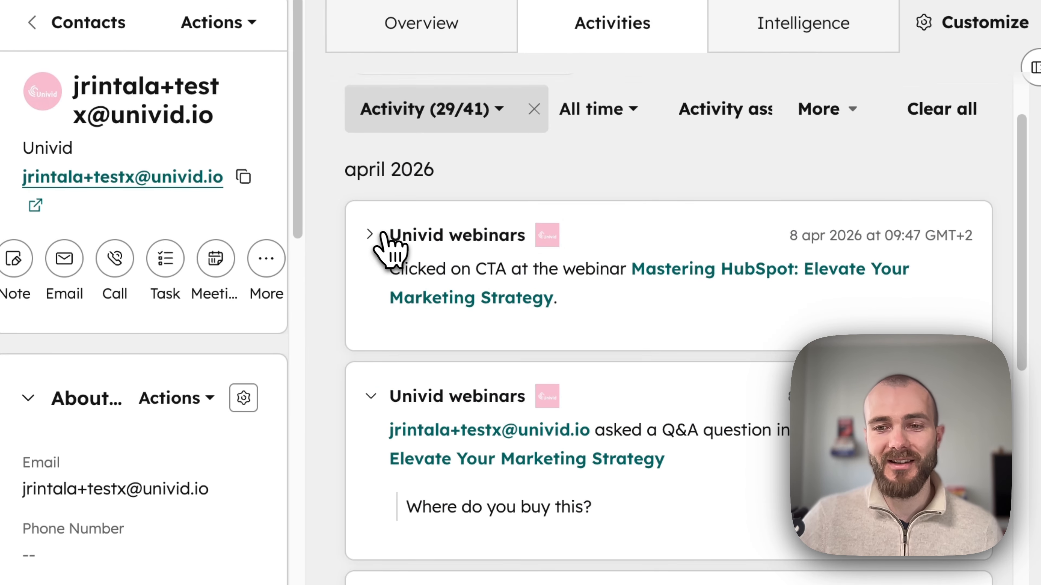
left_click(382, 234)
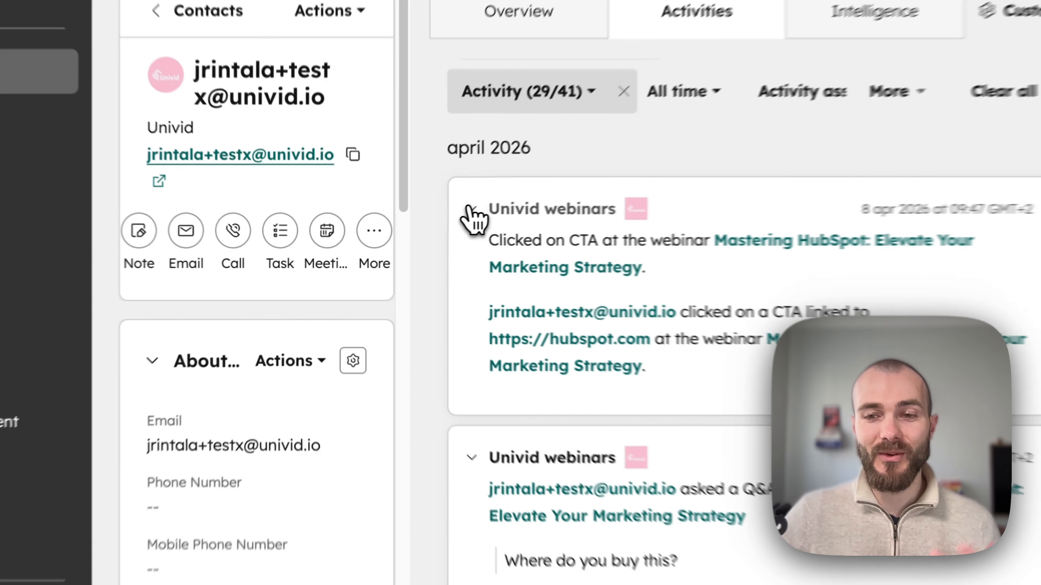
left_click(415, 228)
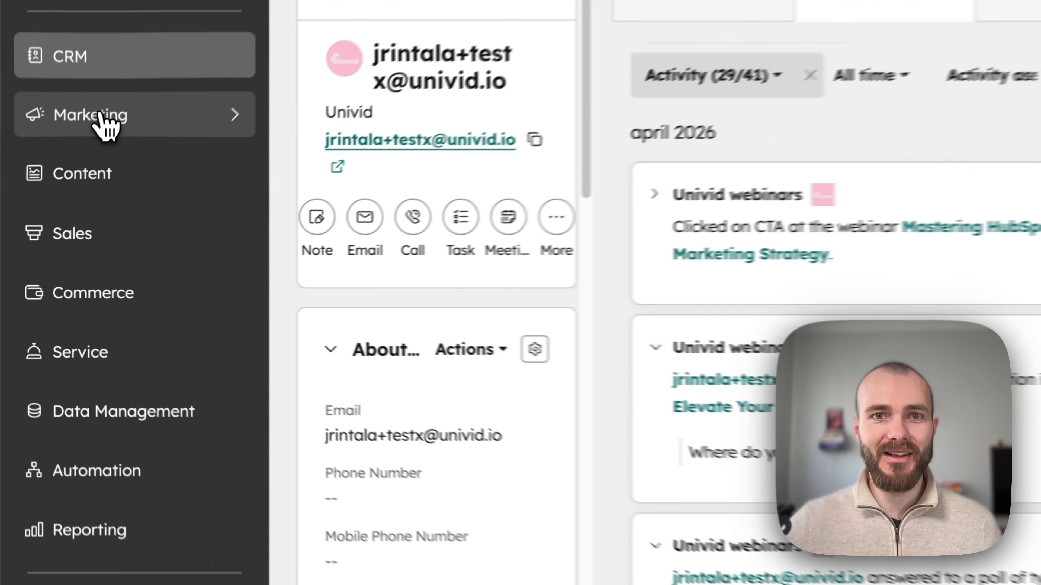
From Marketing, create a new contact segment and continue into the segment builder.
left_click(61, 181)
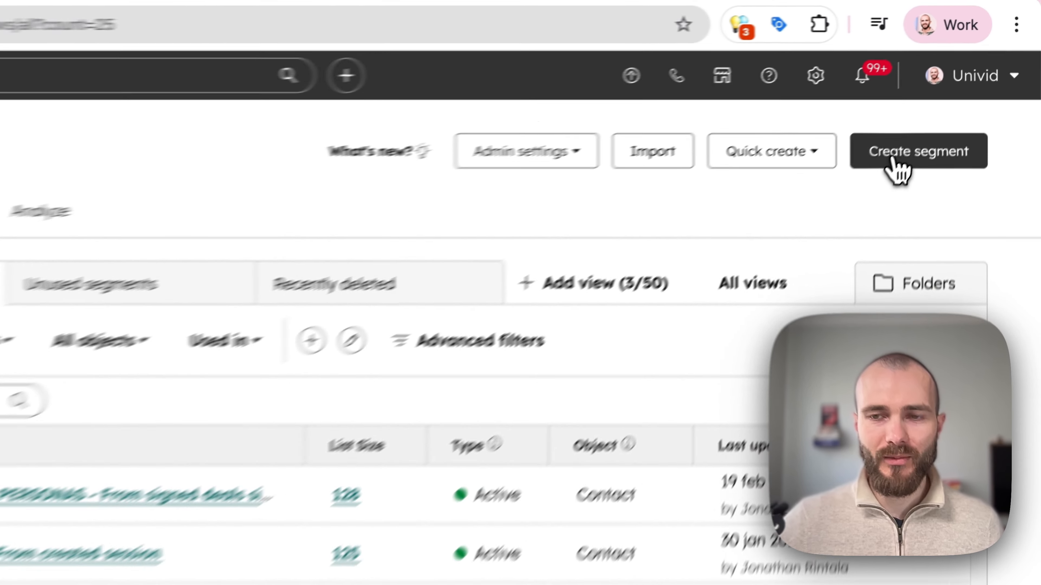
left_click(944, 105)
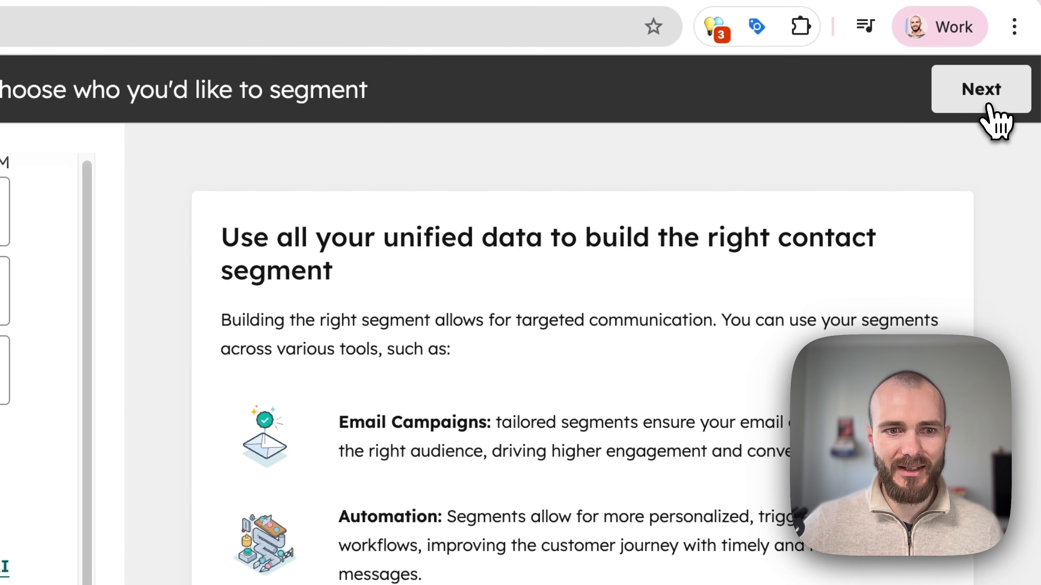
left_click(989, 107)
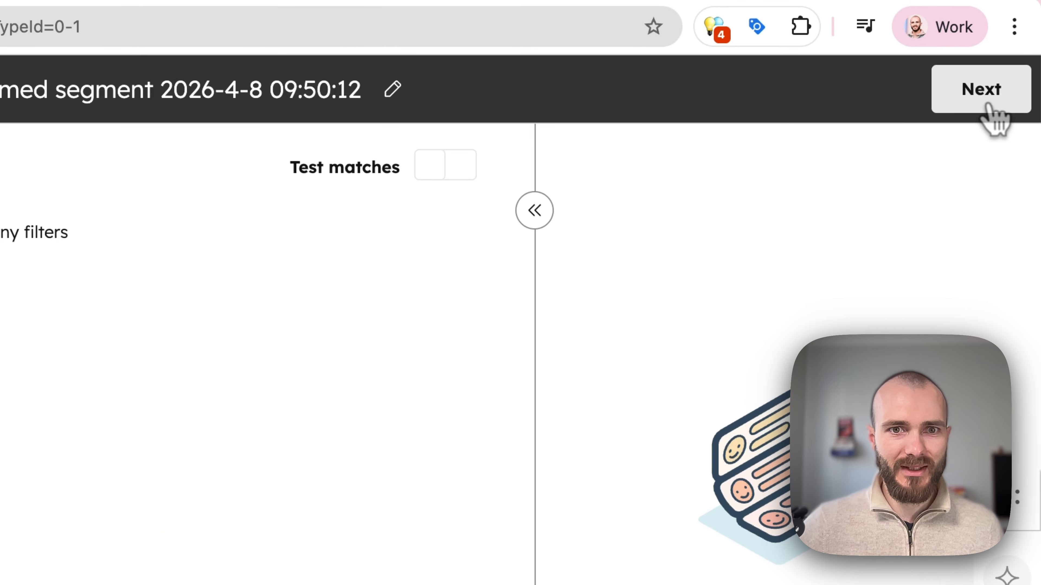
Add a segment filter on the Univid webinars app event Asked Q&A.
left_click(391, 118)
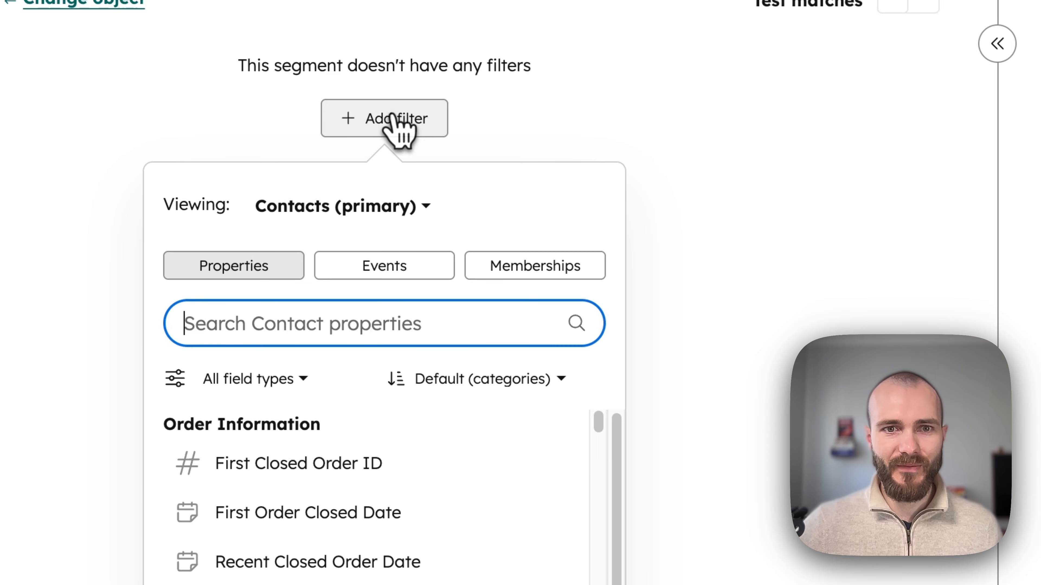
left_click(270, 272)
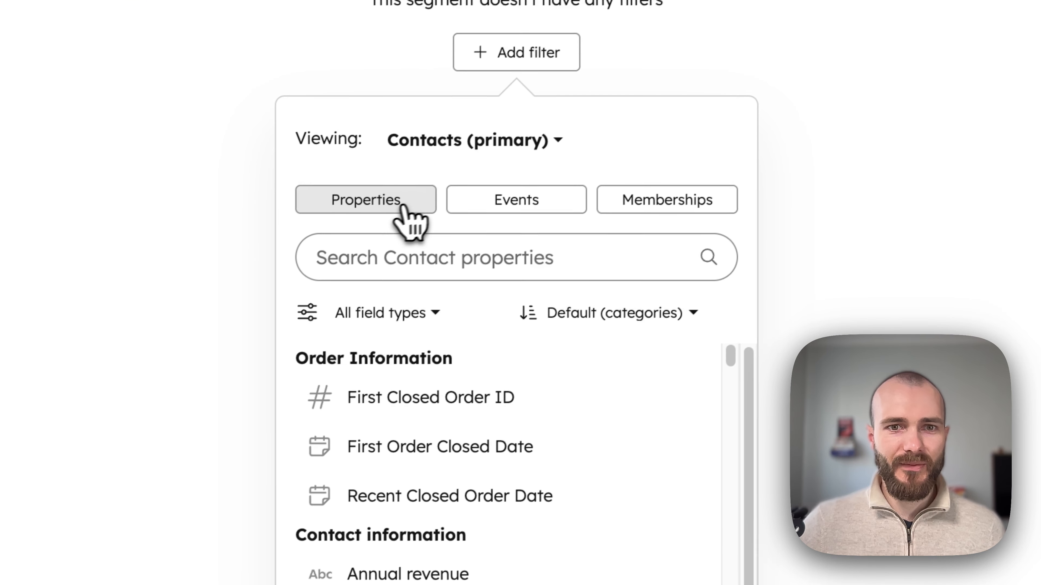
left_click(515, 210)
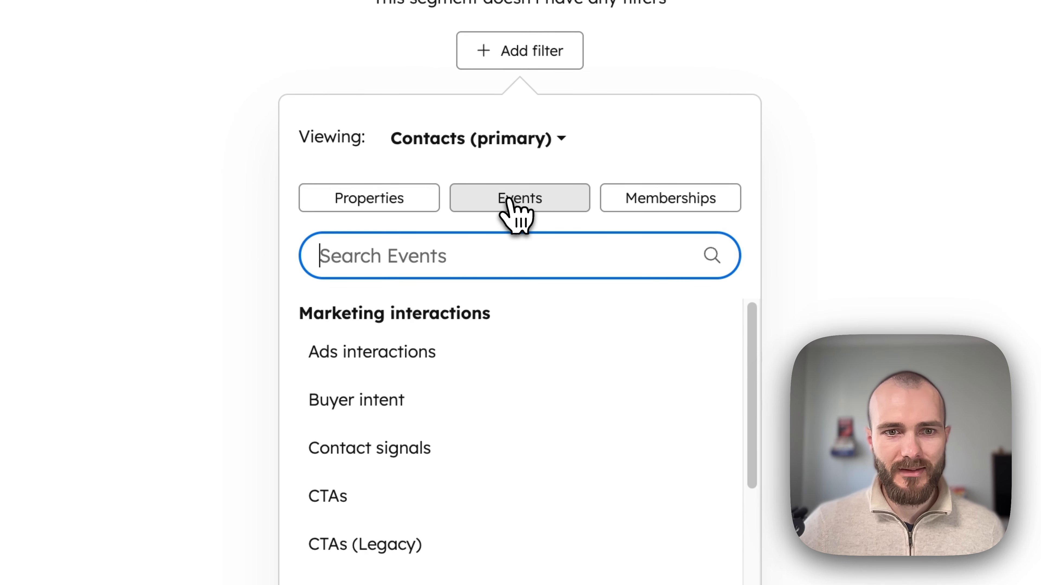
scroll(512, 410, "down", 6)
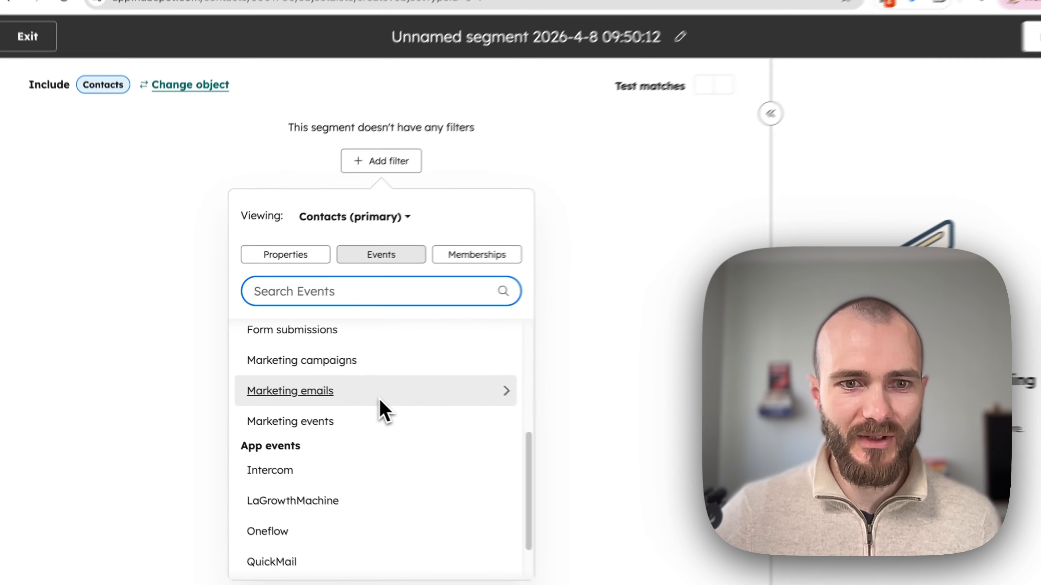
scroll(383, 410, "down", 2)
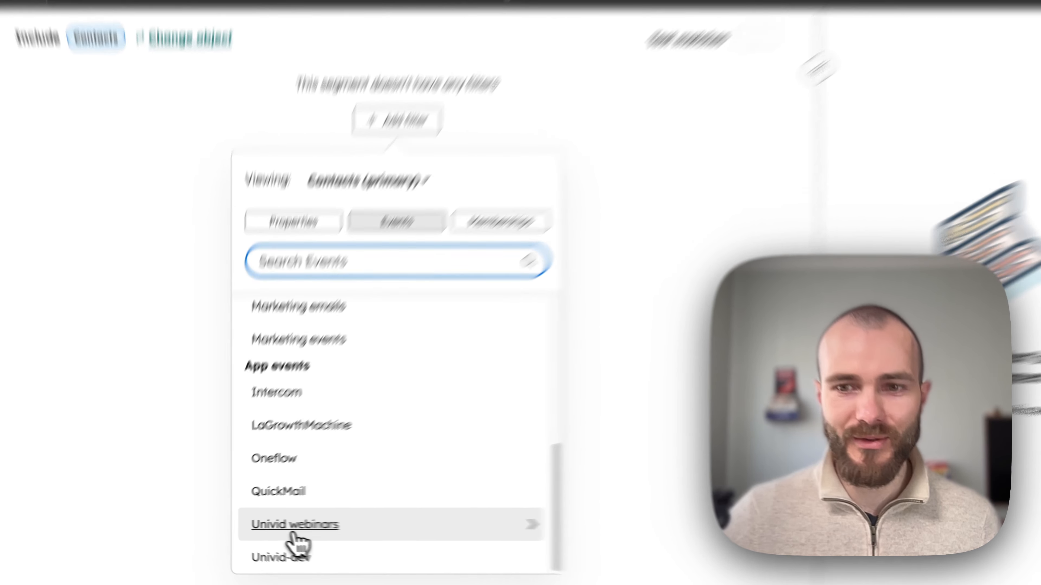
left_click(287, 525)
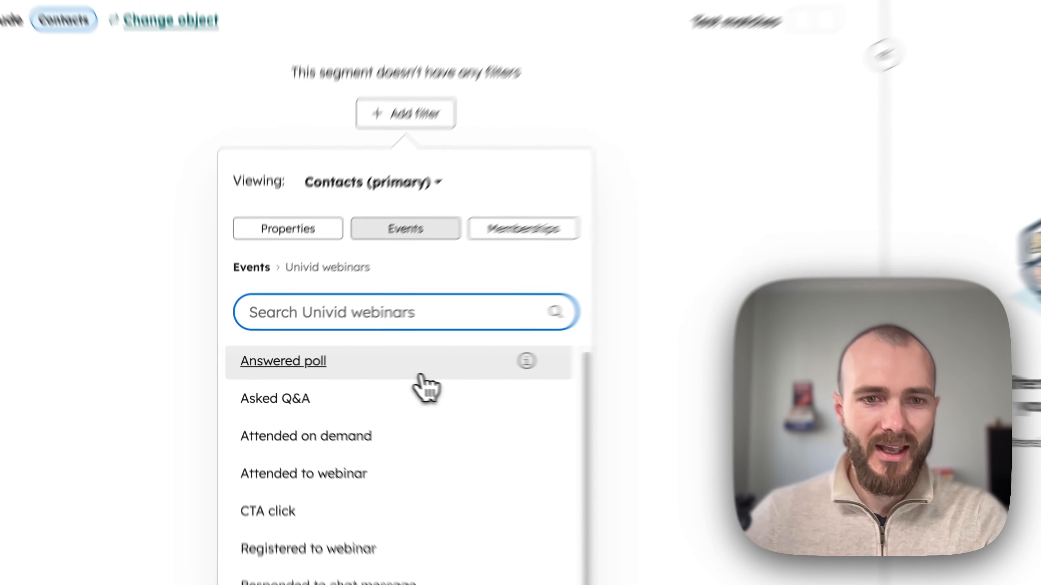
scroll(420, 375, "down", 1)
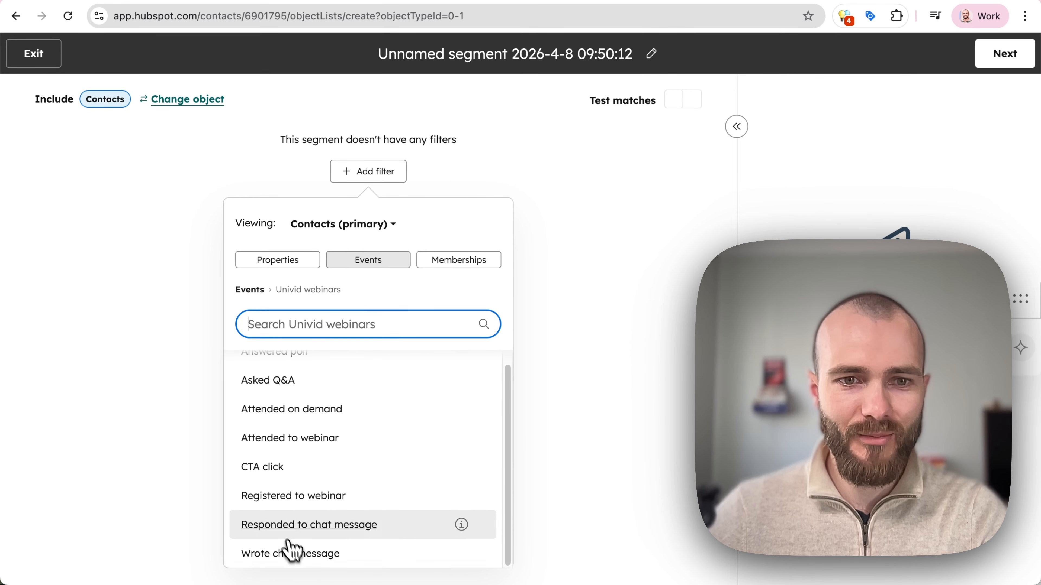
scroll(290, 508, "up", 1)
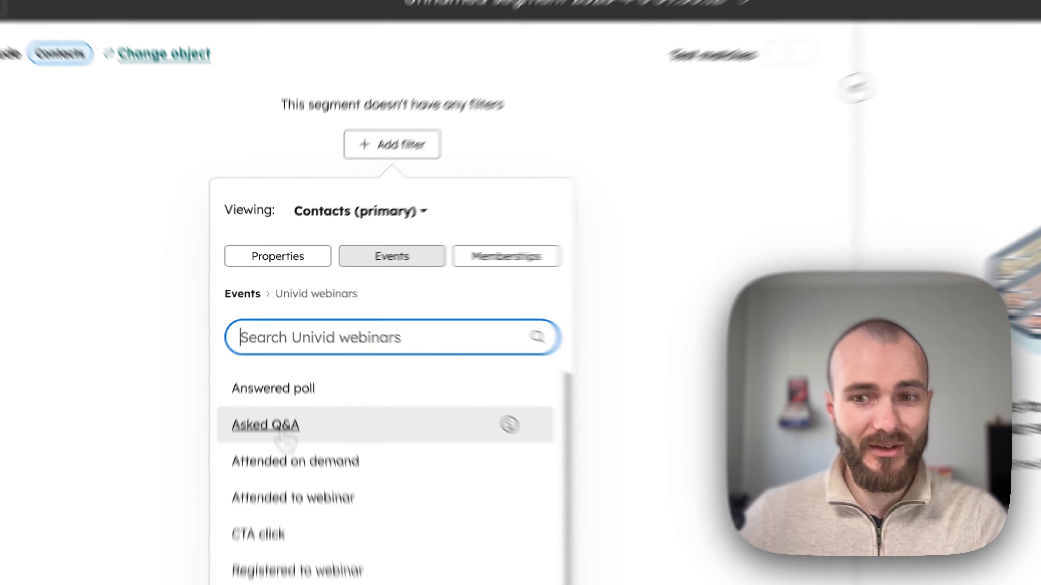
left_click(268, 394)
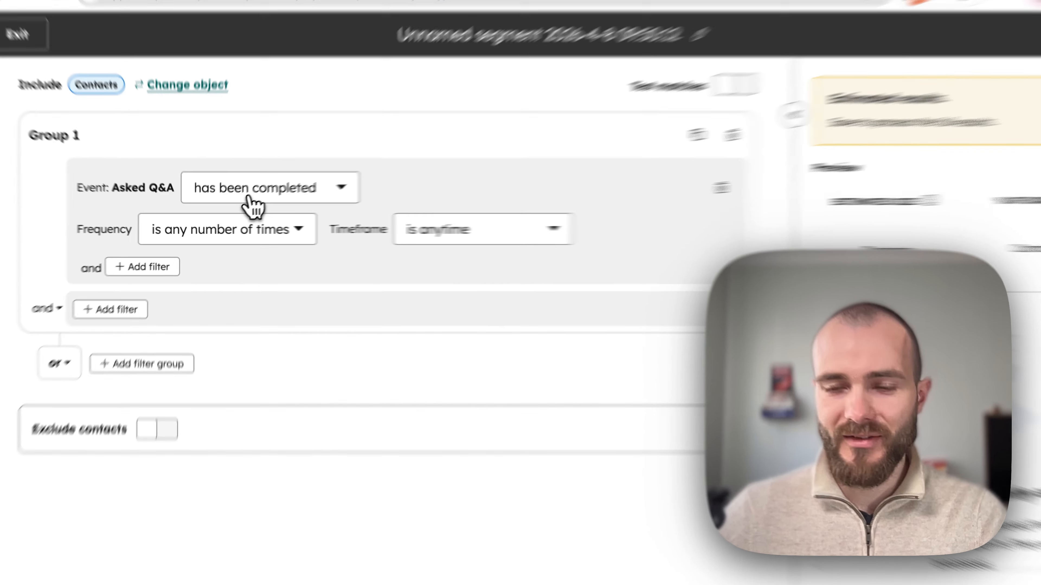
Set the Asked Q&A filter timeframe to between 6 April 2026 and 10 April 2026.
left_click(246, 202)
left_click(530, 170)
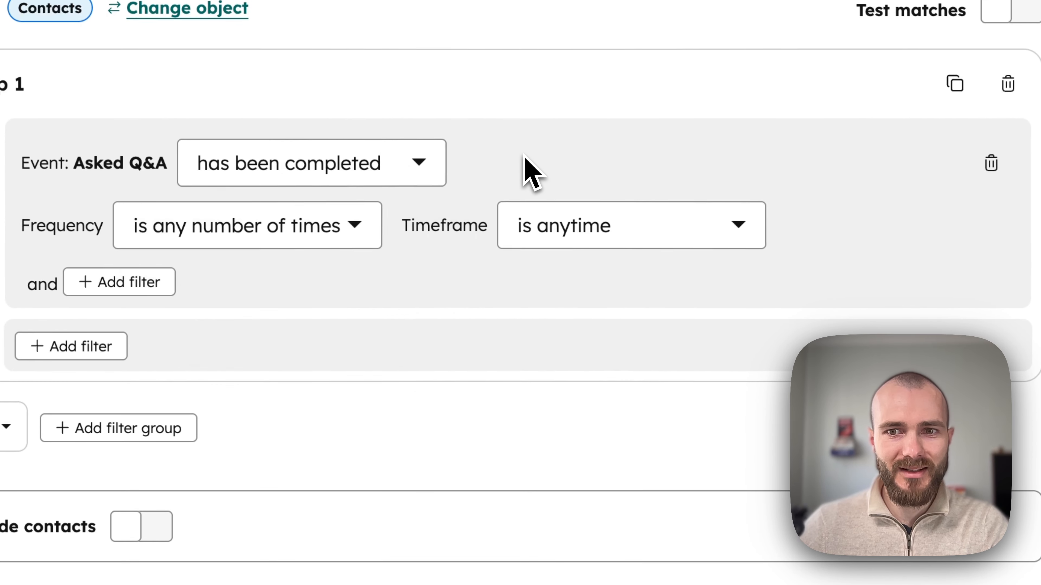
left_click(551, 236)
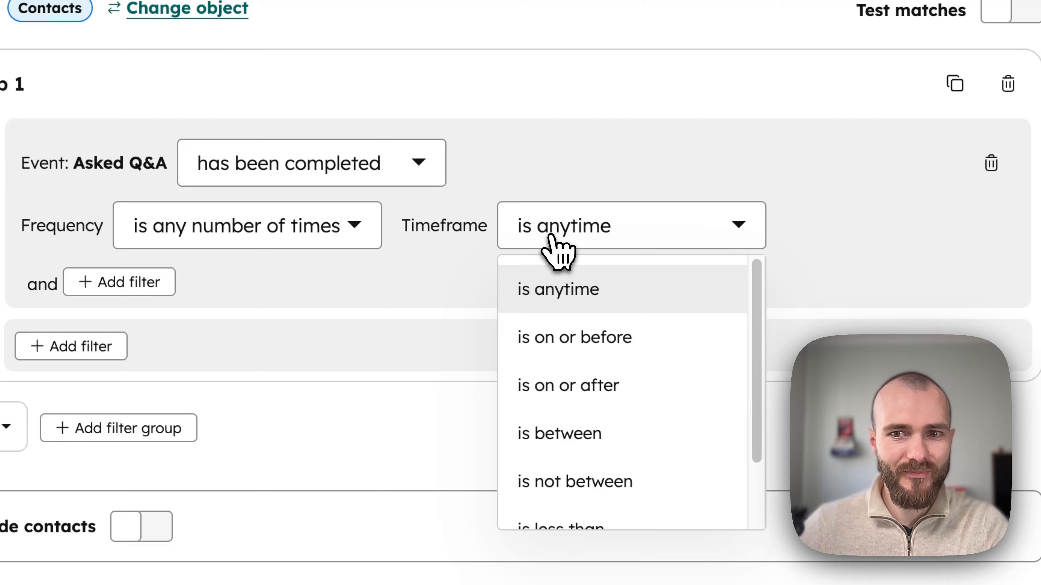
left_click(551, 289)
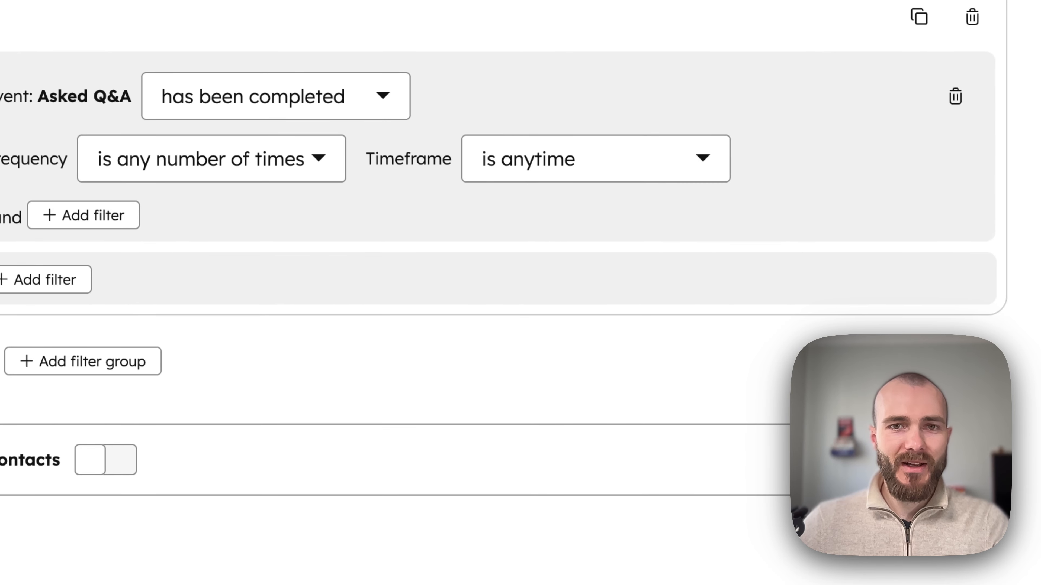
left_click(590, 160)
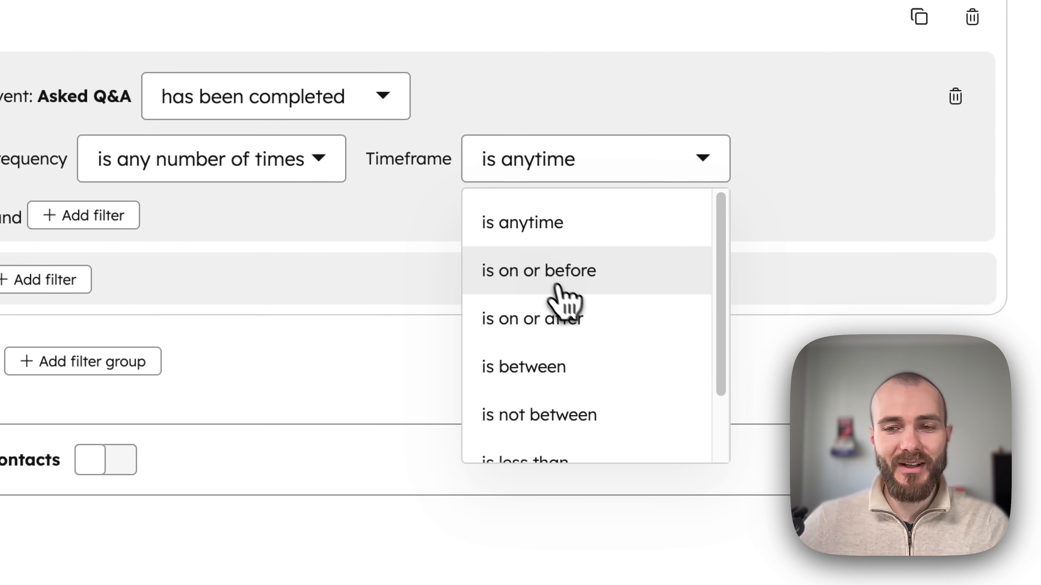
scroll(549, 283, "down", 2)
scroll(580, 366, "up", 1)
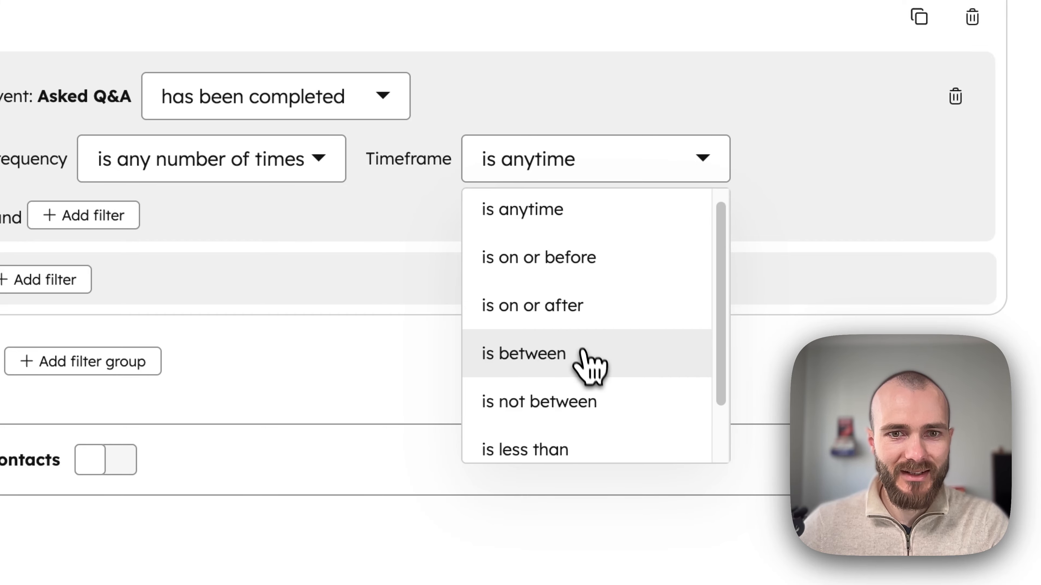
left_click(590, 366)
left_click(453, 203)
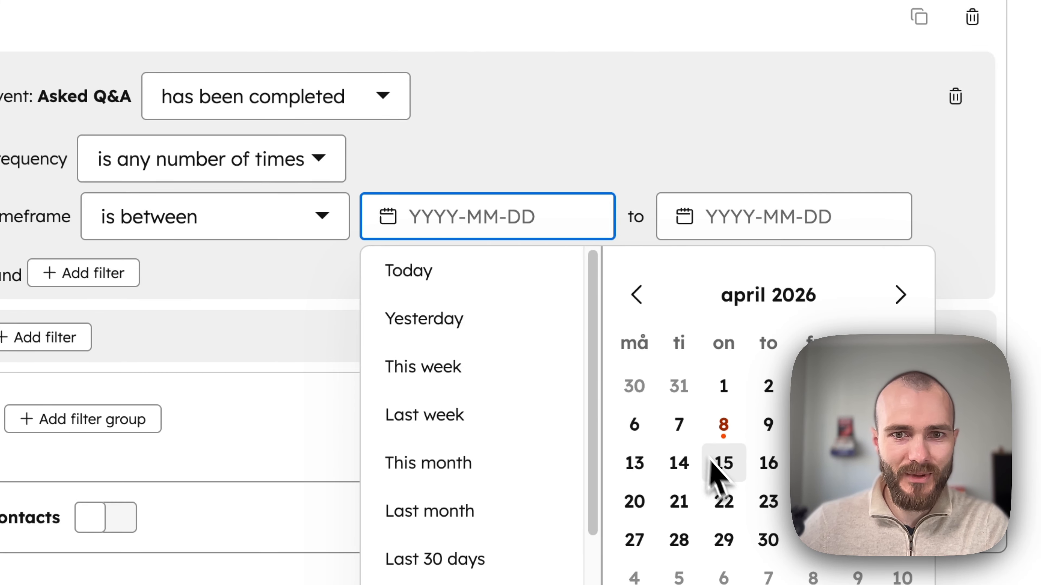
left_click(635, 426)
left_click(815, 81)
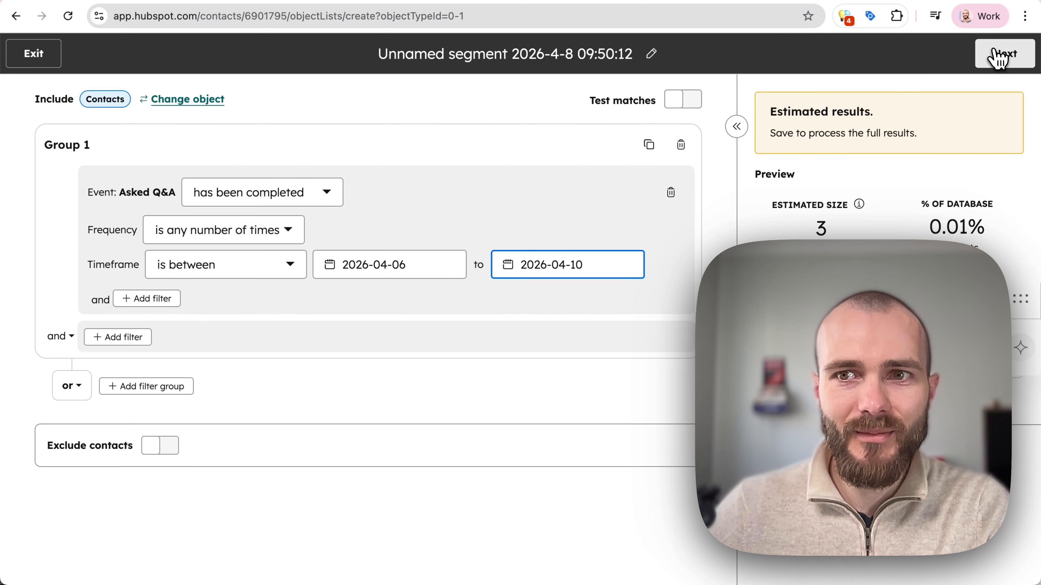
Save and process the HubSpot segment.
left_click(998, 57)
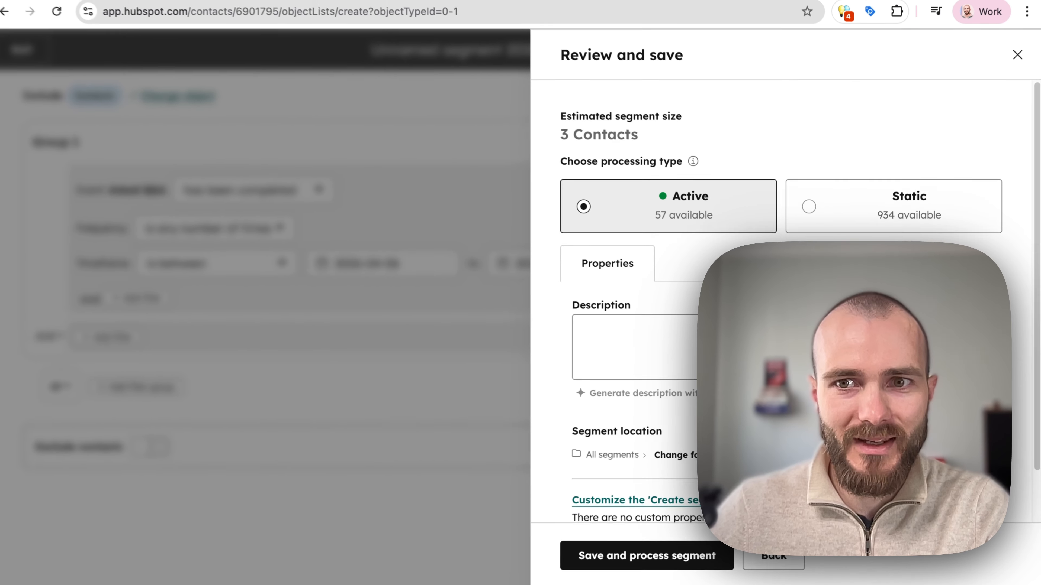
scroll(719, 221, "down", 2)
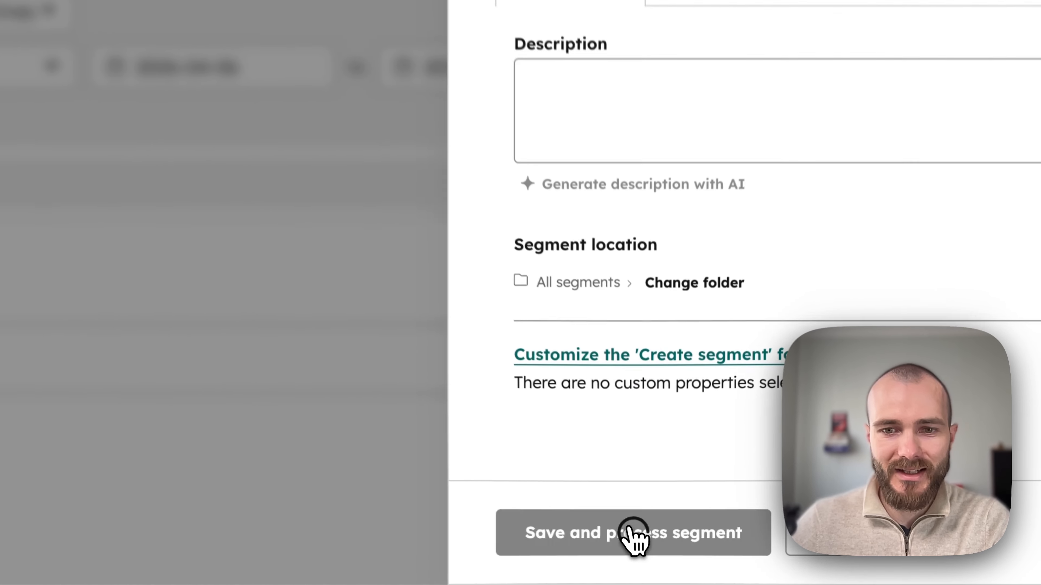
left_click(647, 552)
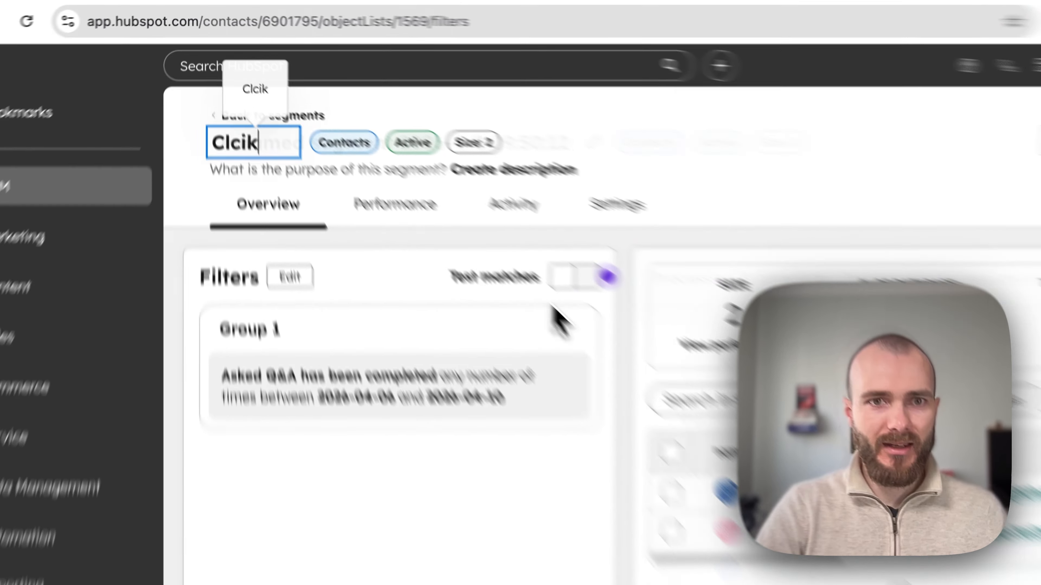
Rename the segment to 'Asked Q&A question in webinar during last week'.
key("BackSpace")
key("BackSpace")
key("BackSpace")
key("BackSpace")
key("BackSpace")
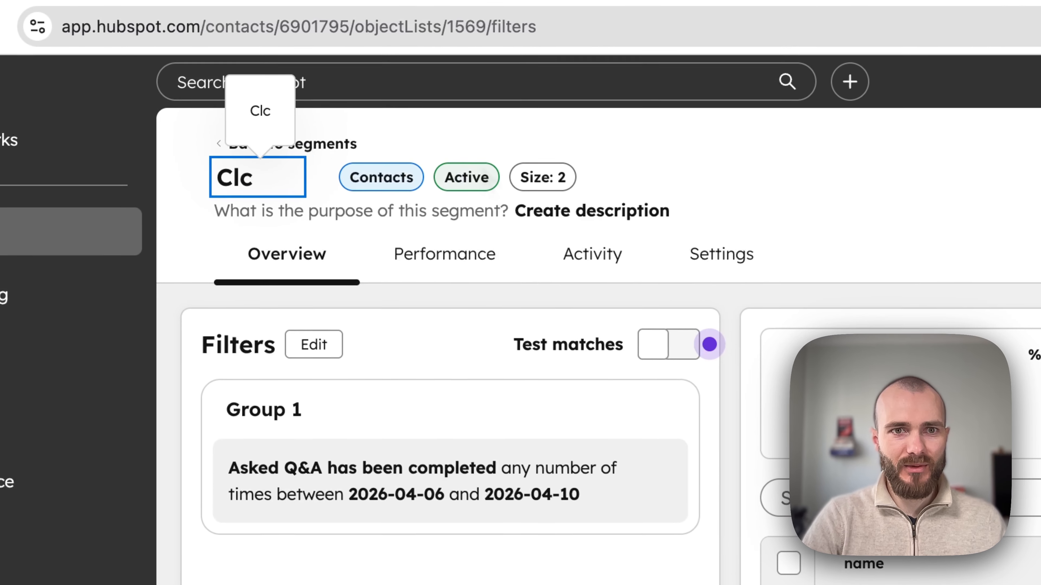
type("Asked ")
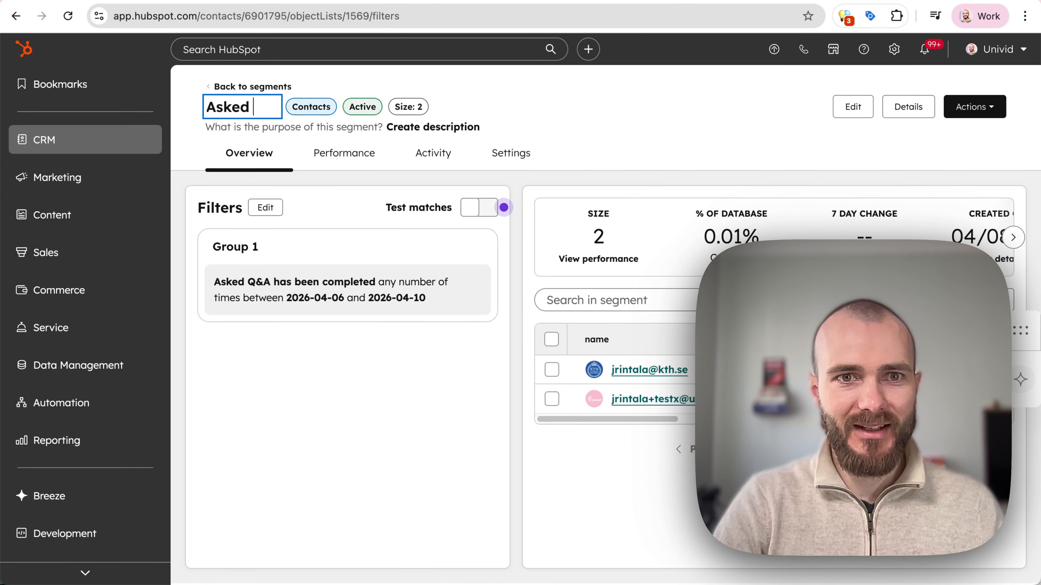
type("Q&A qu")
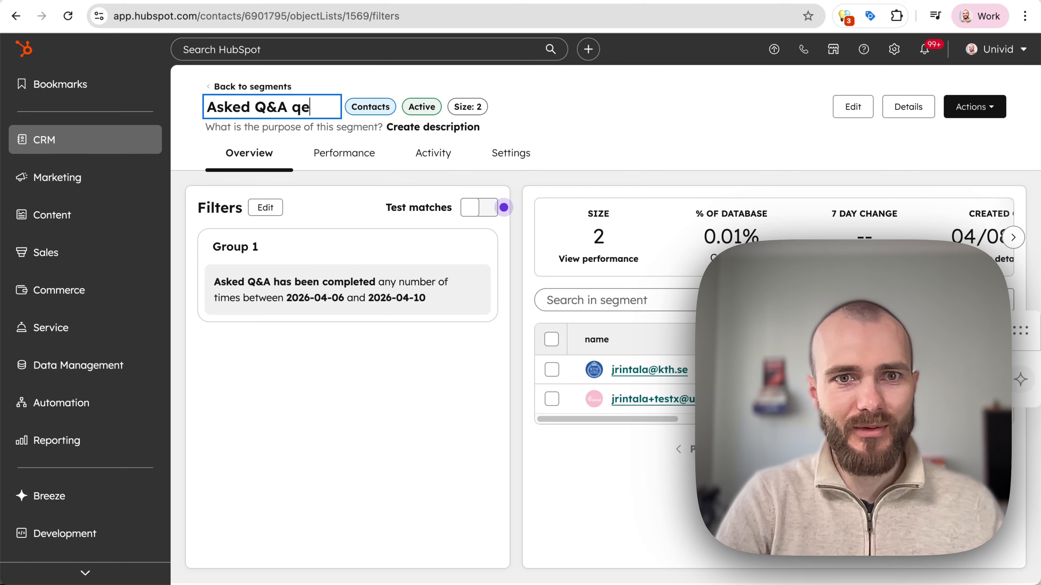
type("estion last week")
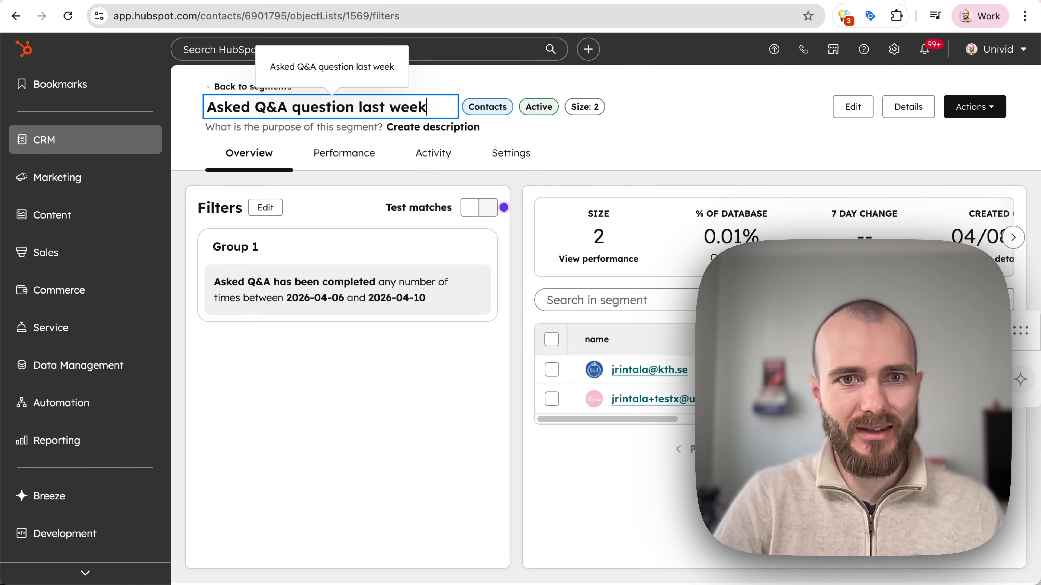
left_click(361, 107)
type("in webinar d")
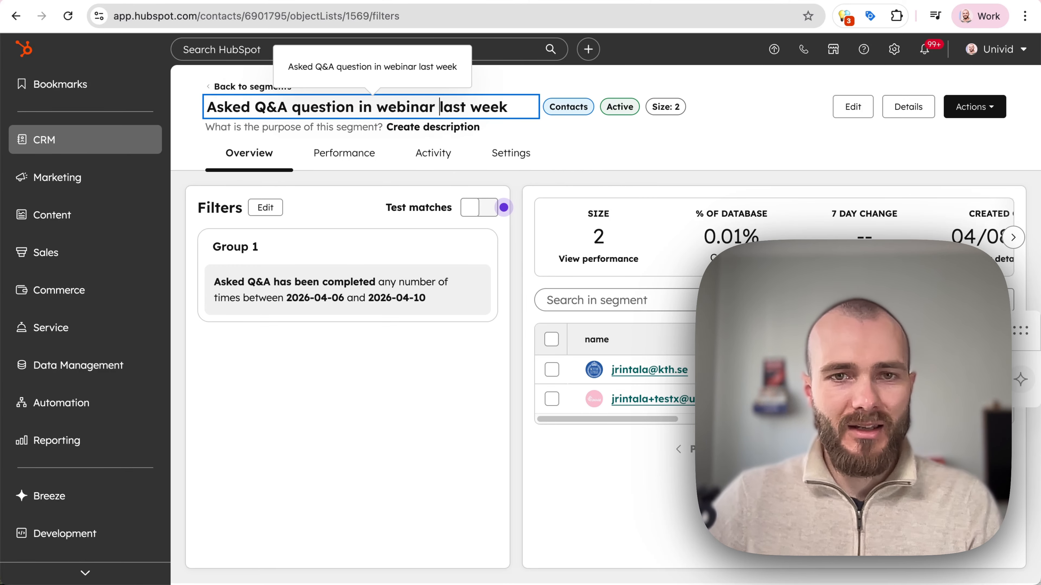
type("uring")
key("Return")
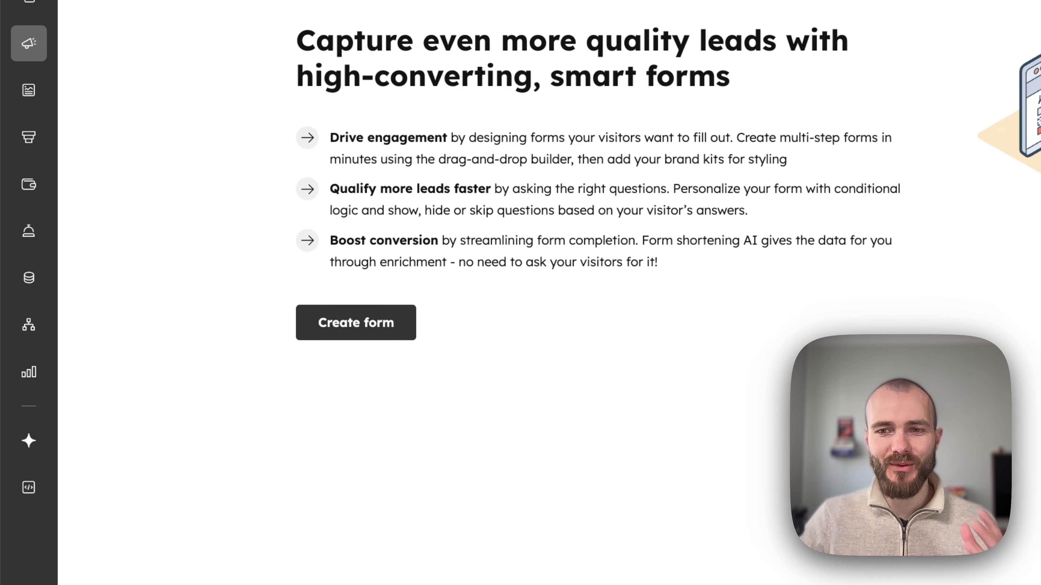
Create a HubSpot form from the Start from blank template, with First Name, Last Name and Email fields.
left_click(360, 323)
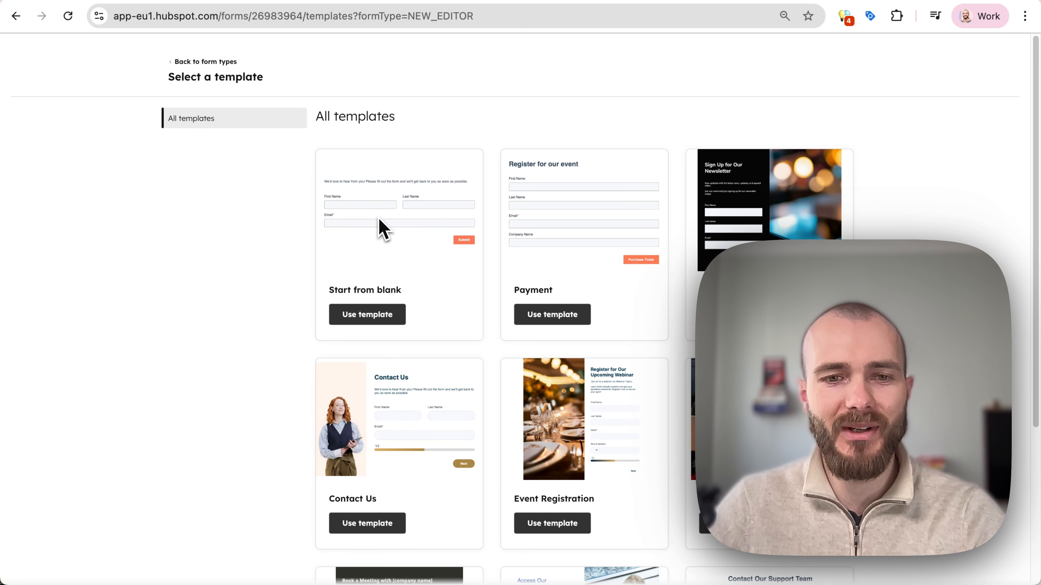
left_click(382, 324)
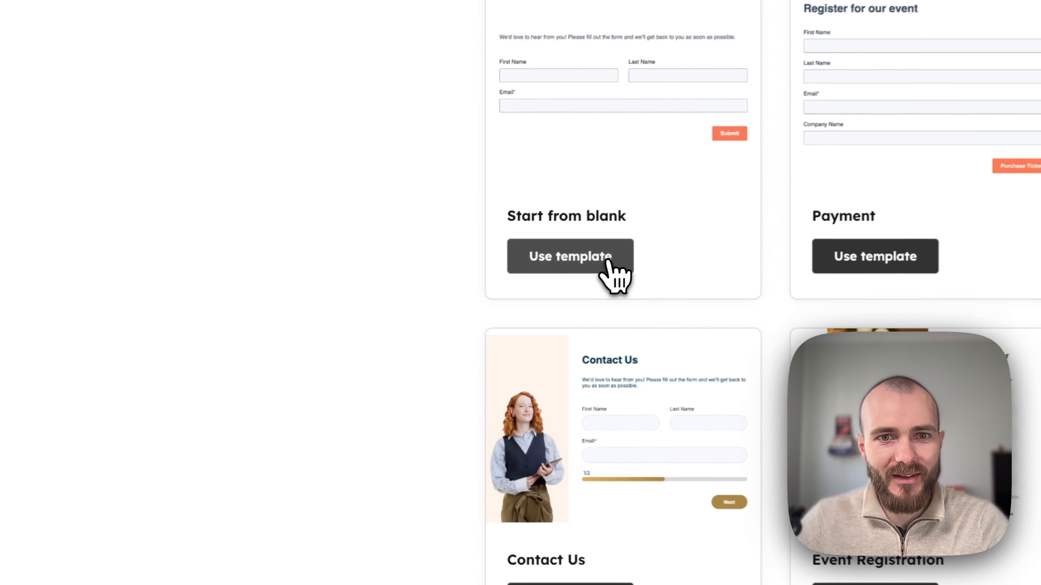
left_click(608, 263)
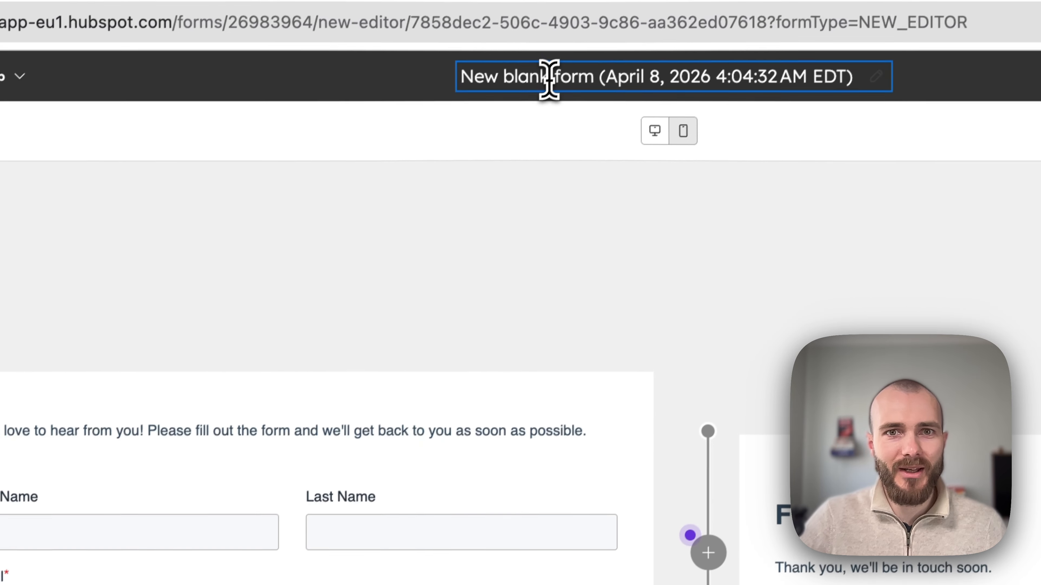
Rename the form to 'Register to webinar (via workflow)' and close the Connect Fields tip.
left_click(545, 83)
type("Regis")
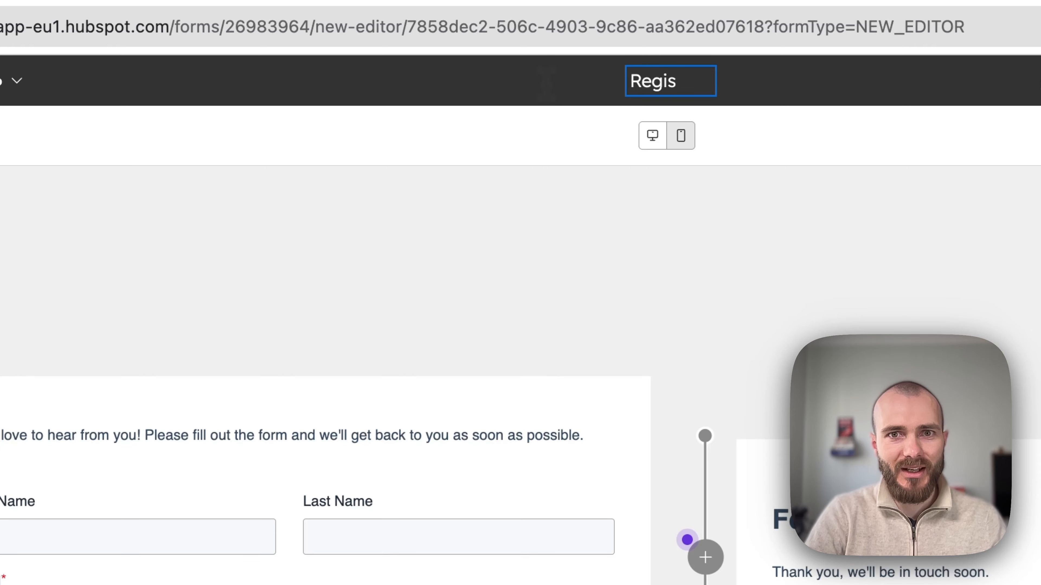
type("ter to webinar (workf")
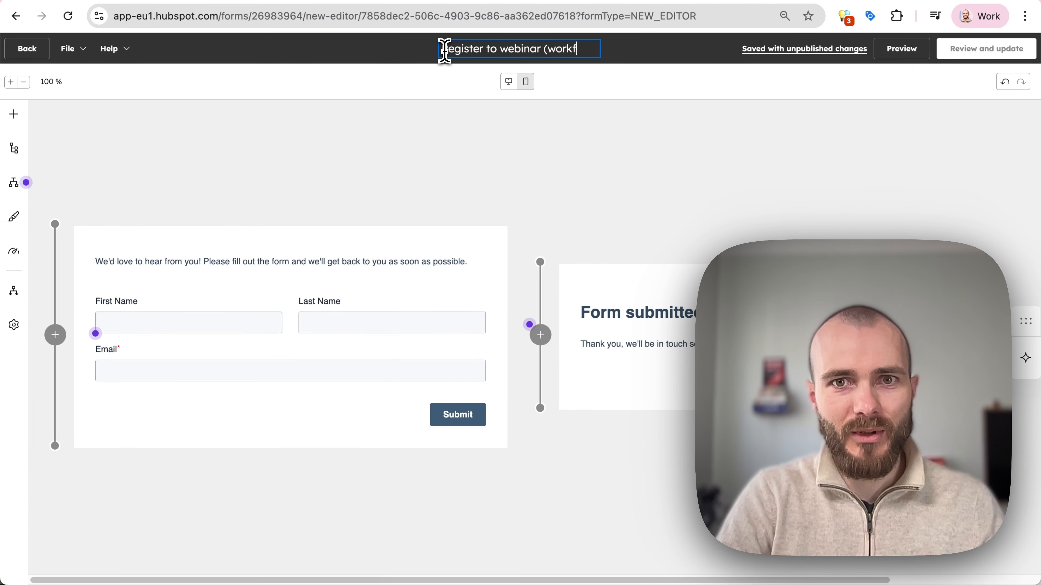
type("low)")
key("alt+Left")
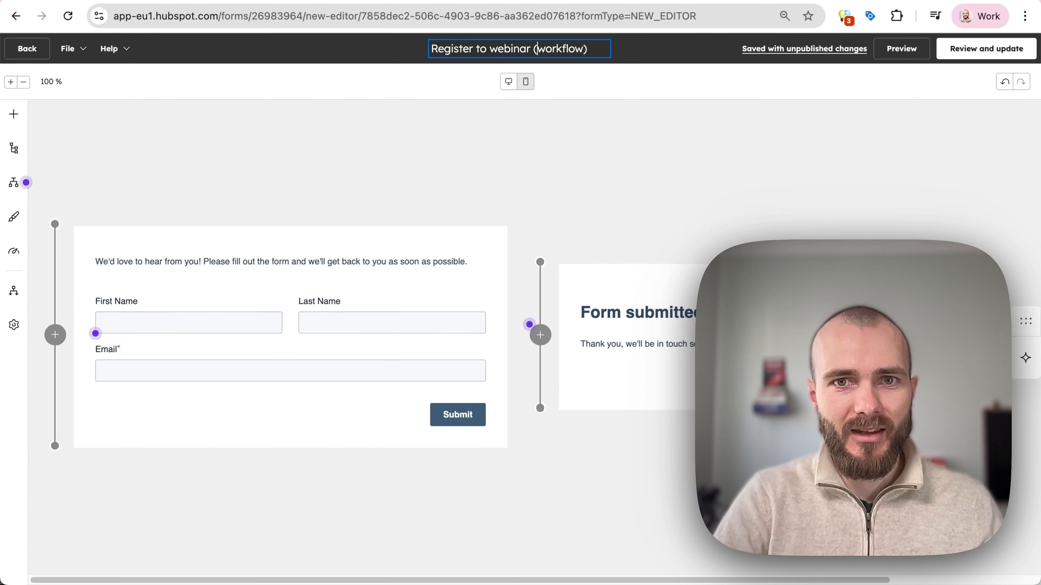
type("via")
key("Return")
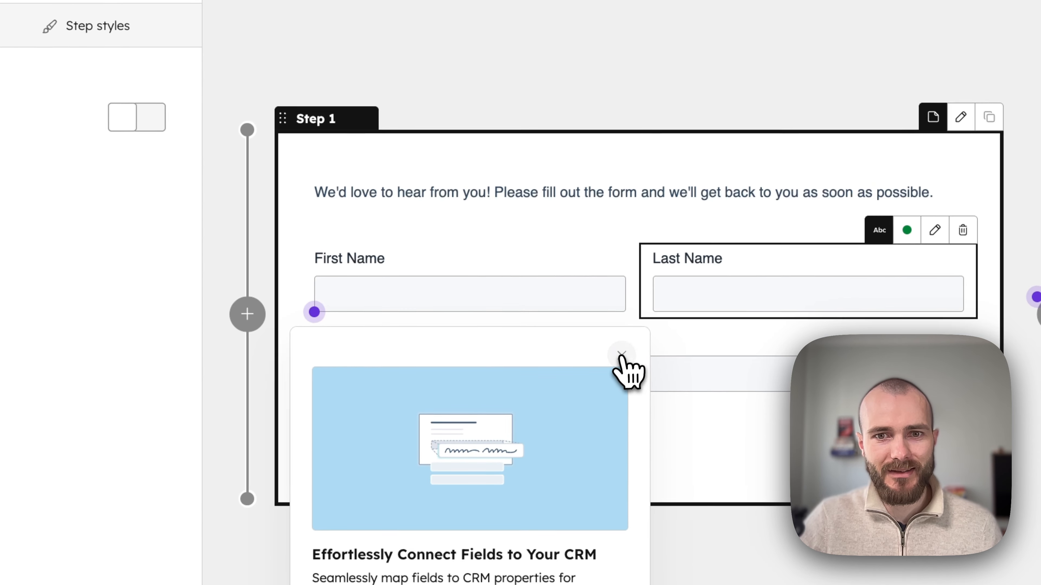
left_click(213, 325)
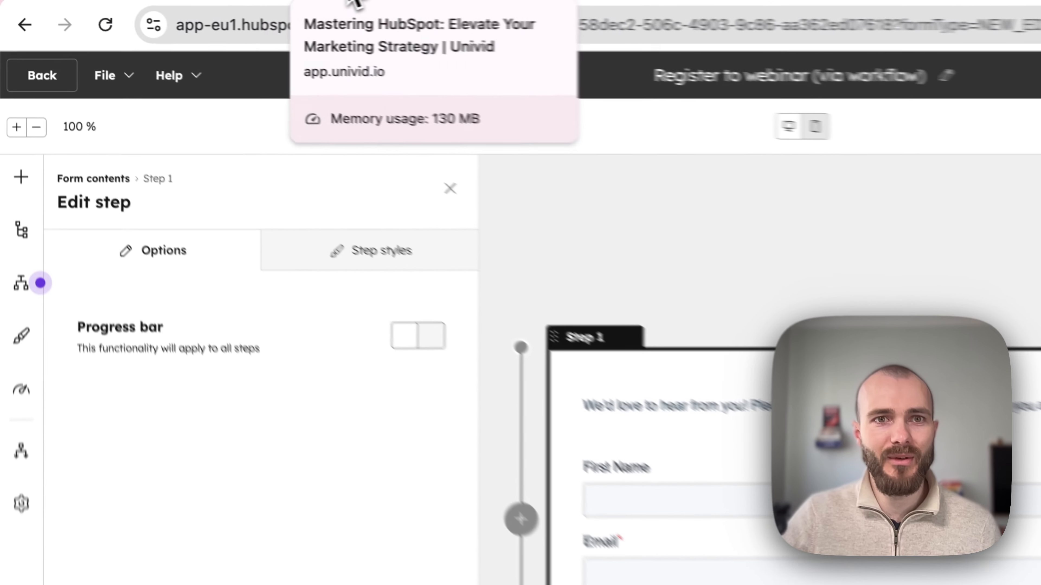
Preview the Univid registration confirmation email from the webinar's Emails settings.
left_click(351, 4)
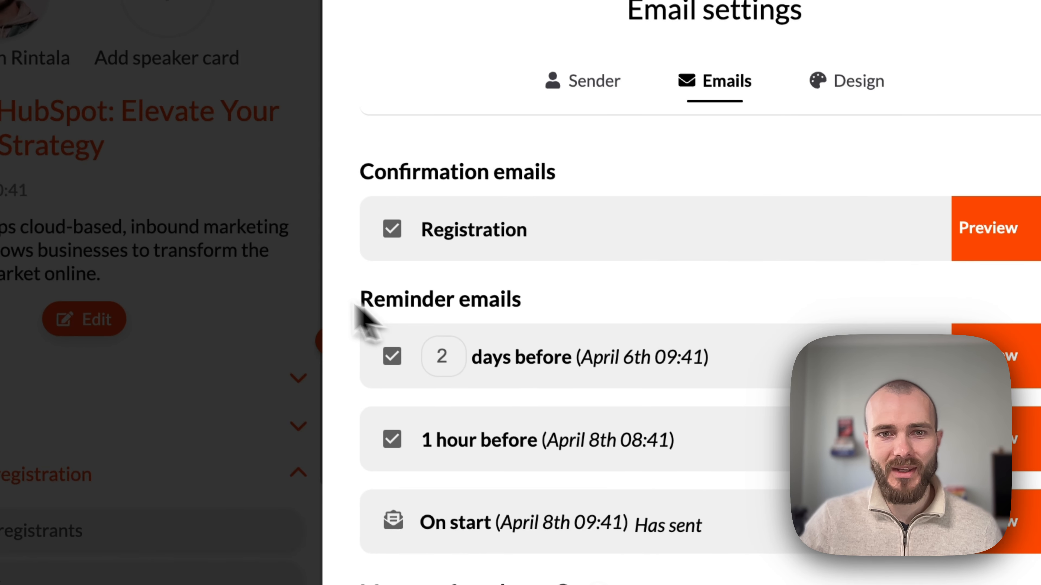
left_click(404, 444)
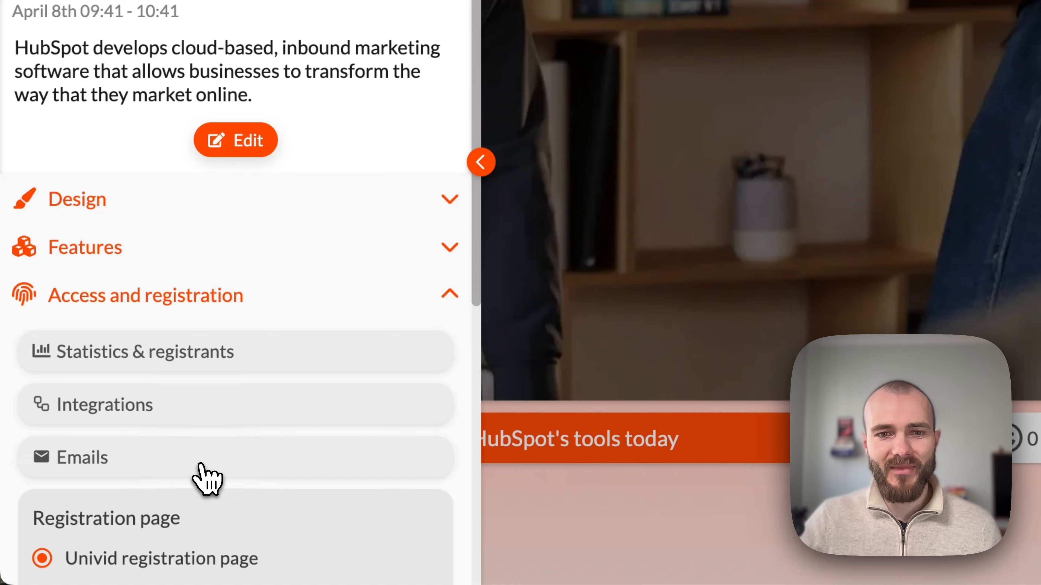
left_click(201, 465)
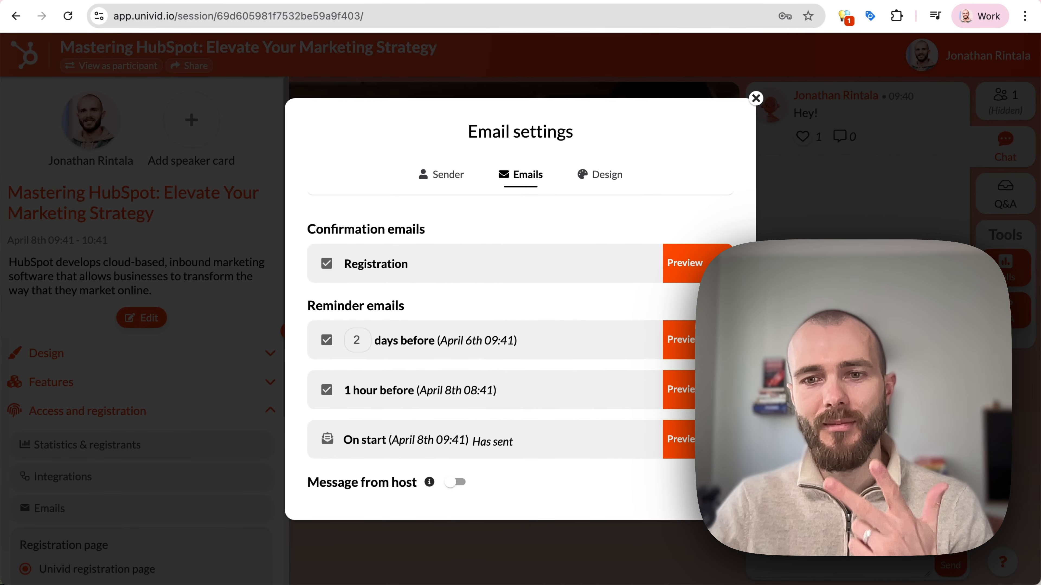
left_click(692, 279)
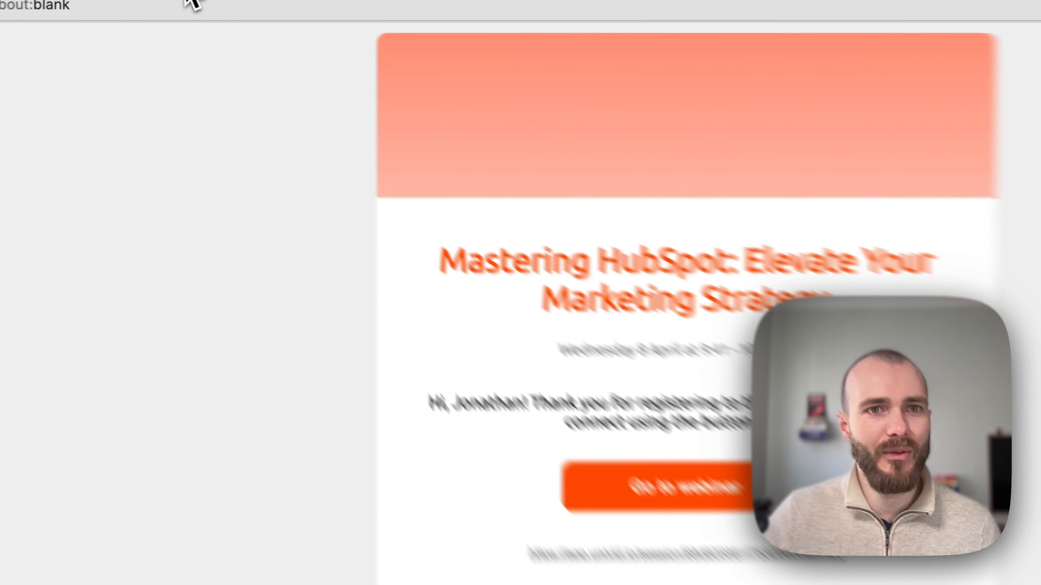
left_click_drag(161, 1, 173, 126)
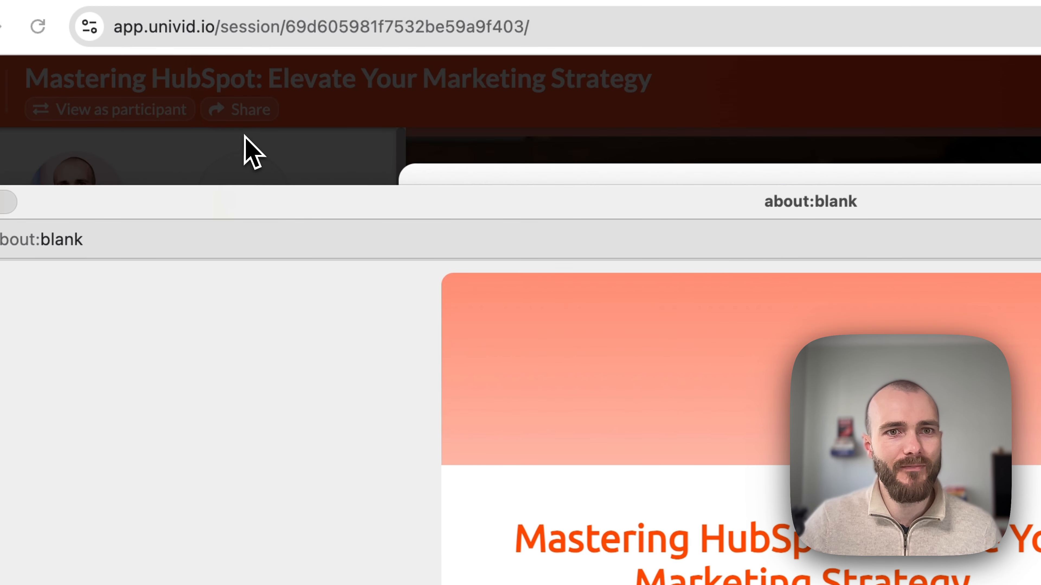
left_click(192, 83)
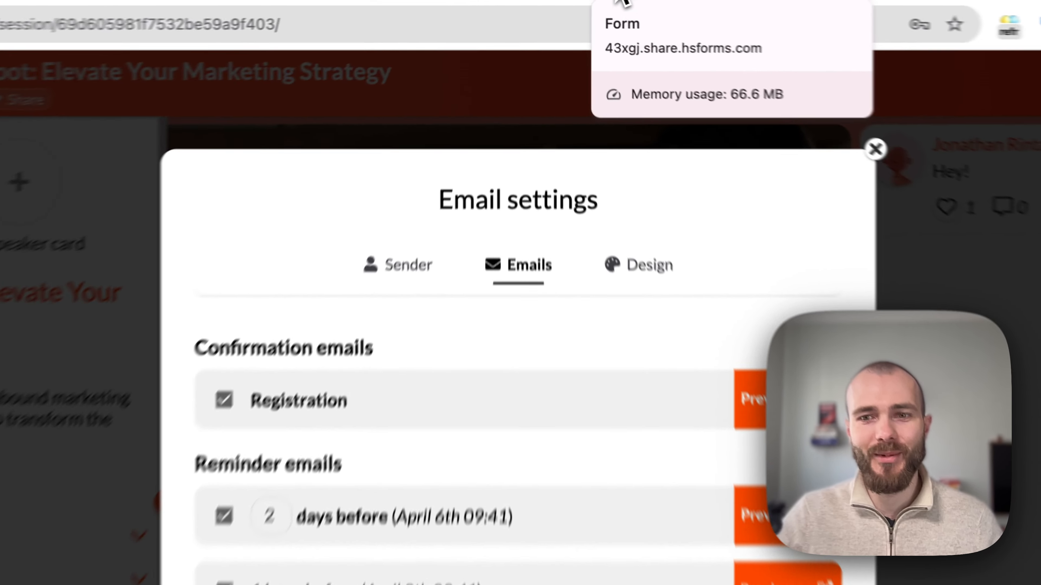
Go from the form editor to HubSpot's workflows tool and start a workflow from scratch.
left_click(586, 5)
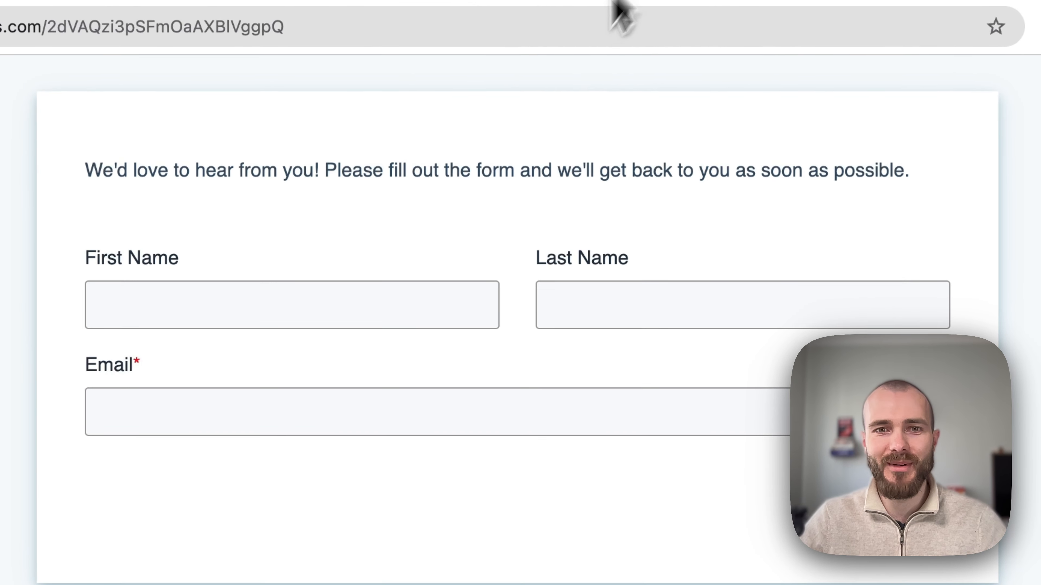
left_click(759, 2)
left_click(847, 2)
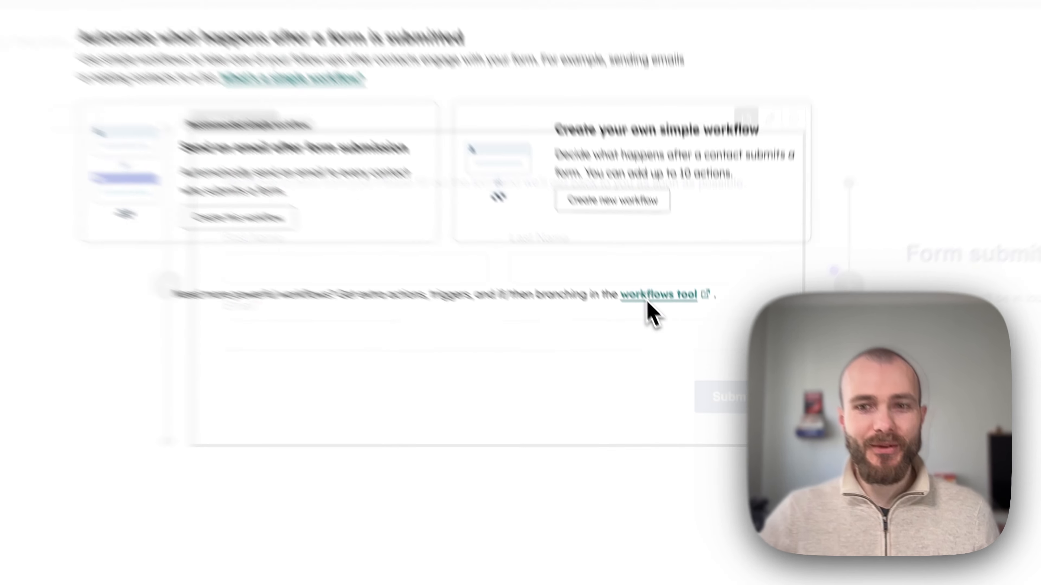
left_click(680, 295)
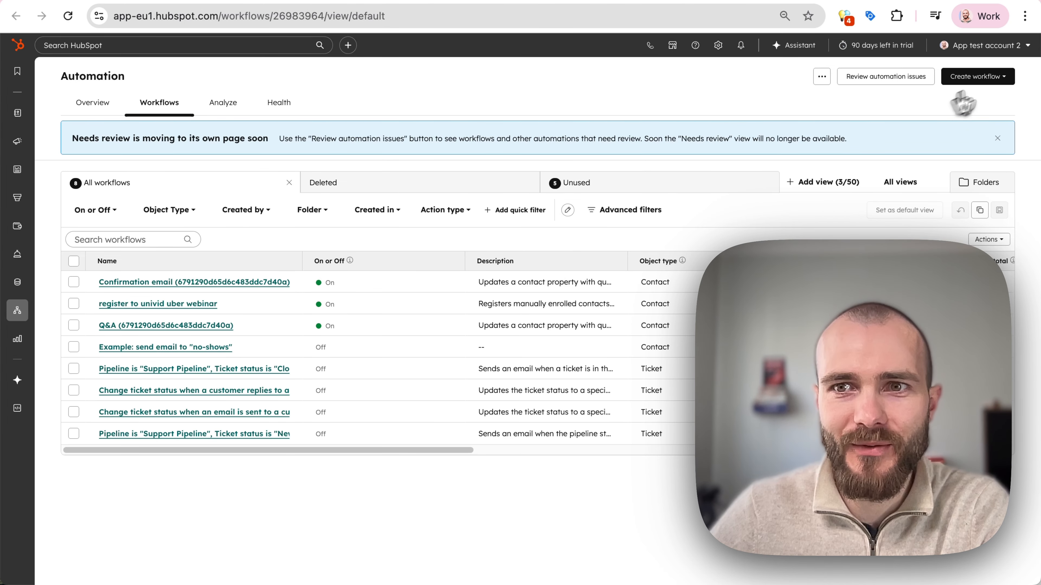
left_click(975, 76)
left_click(983, 110)
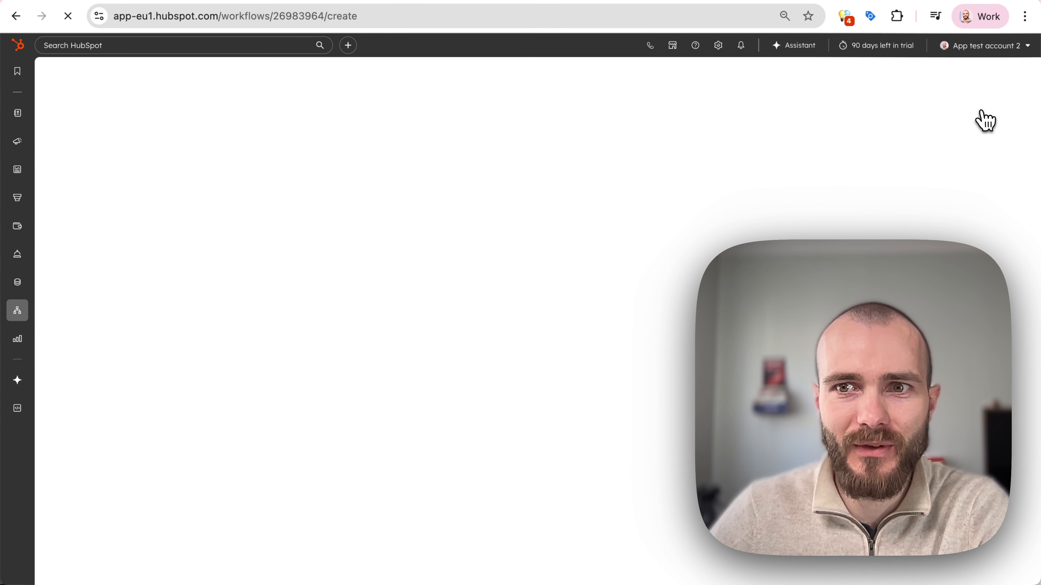
Trigger the workflow on 'Register to webinar (via workflow)' form submissions and add an action slot.
left_click(98, 162)
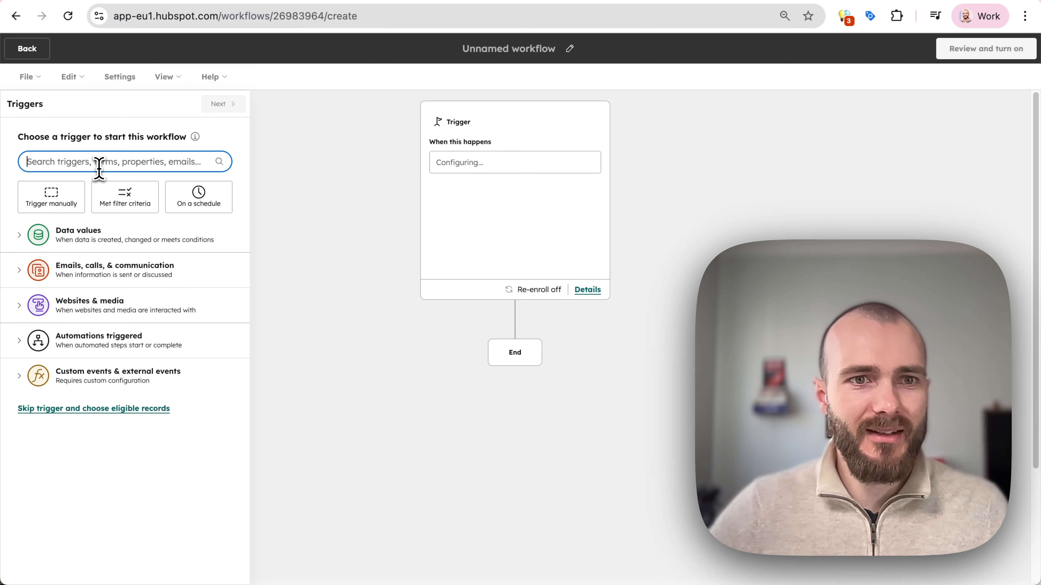
type("webinar")
scroll(89, 343, "down", 5)
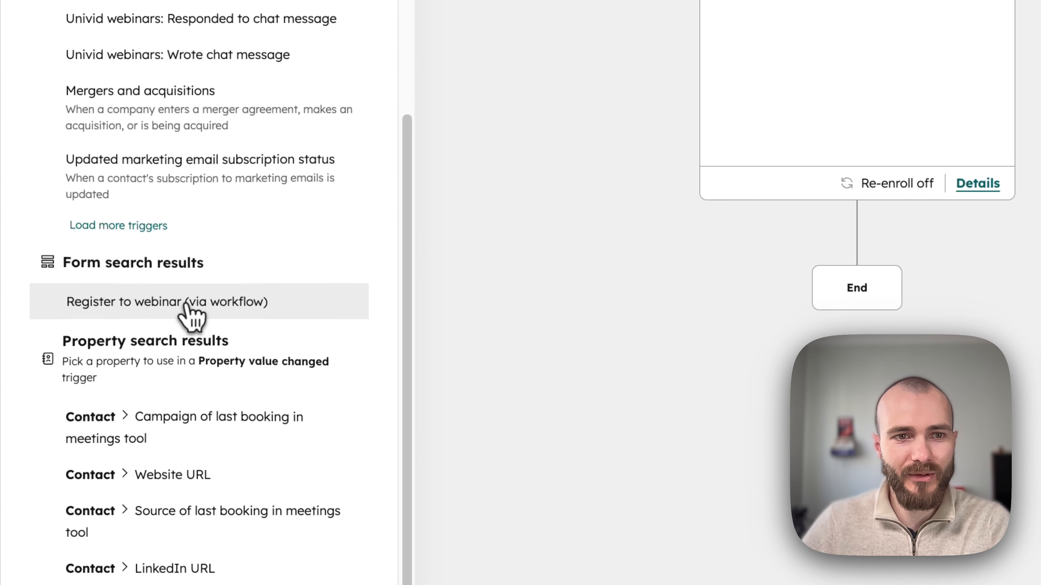
left_click(187, 306)
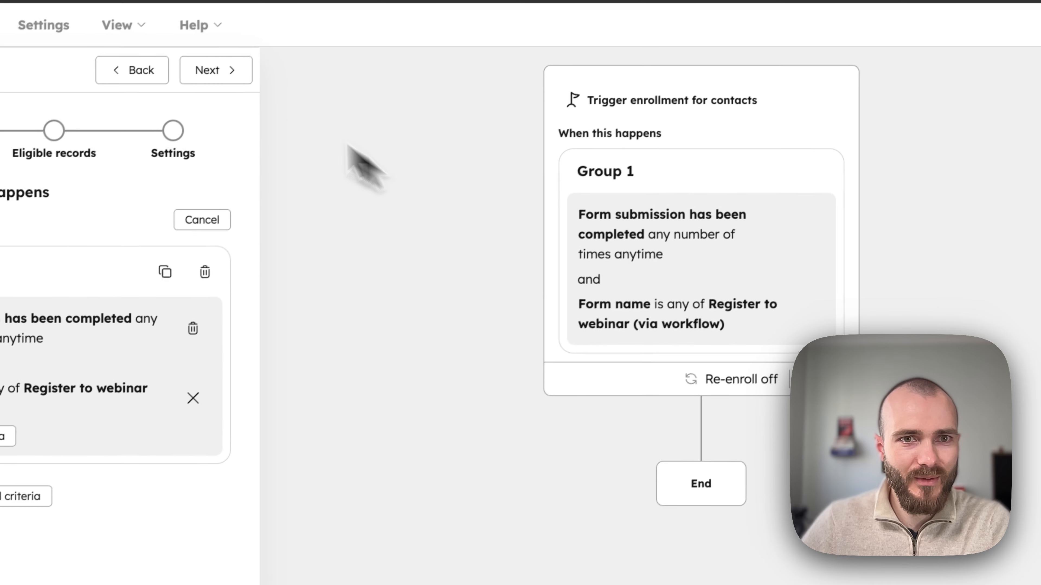
left_click(190, 11)
left_click(223, 76)
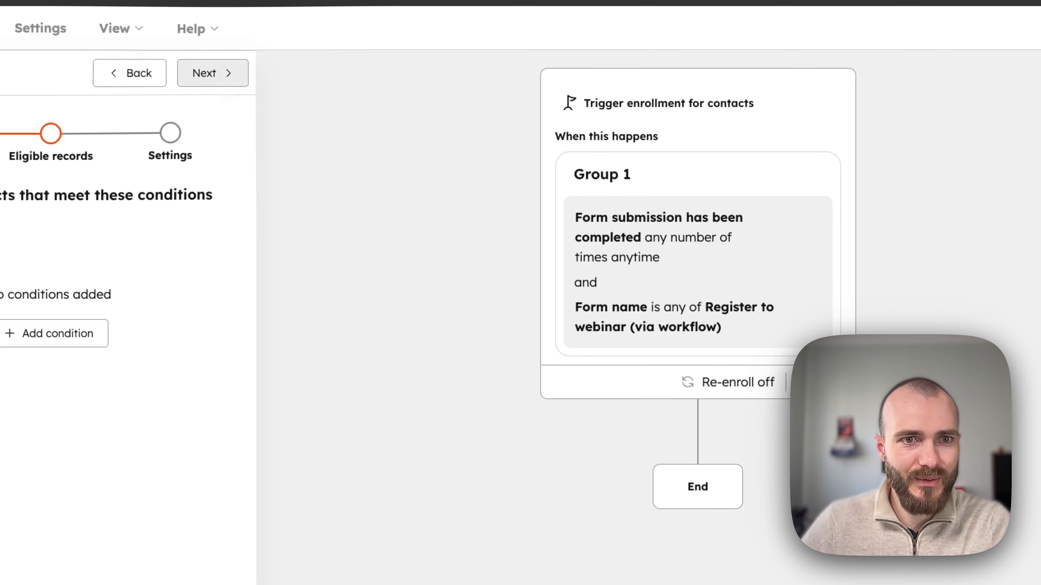
left_click(224, 74)
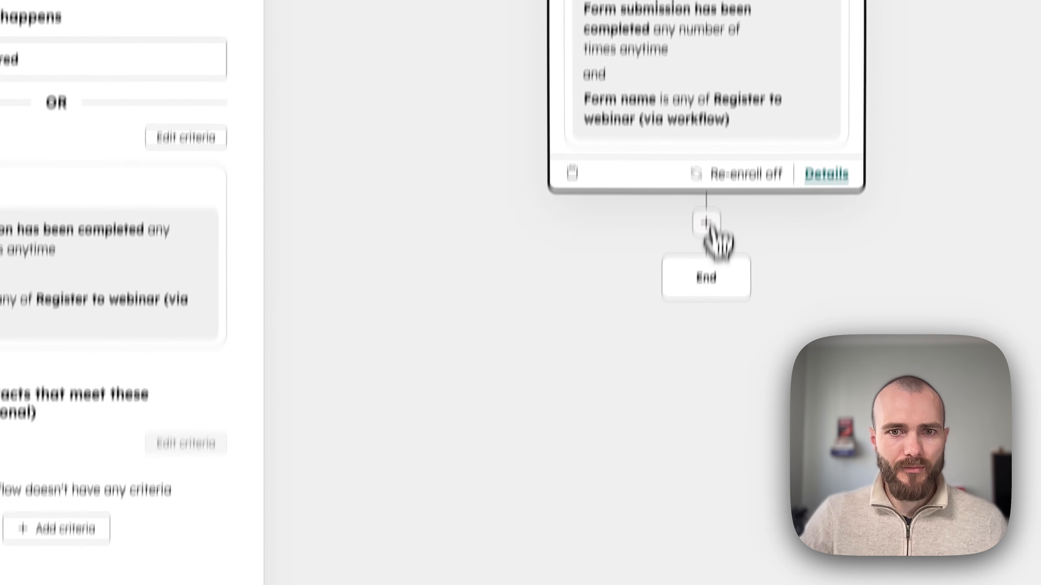
left_click(698, 431)
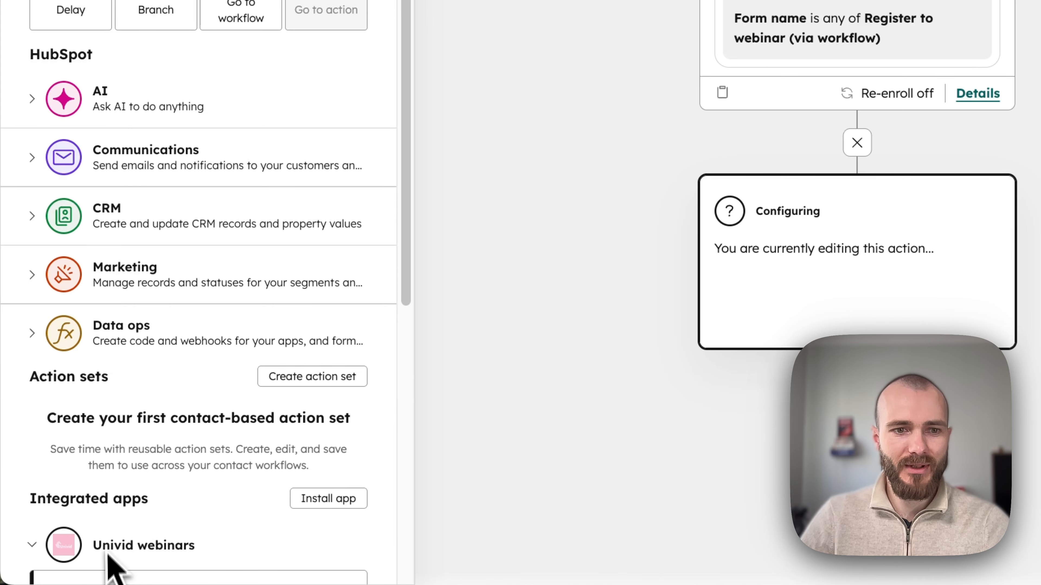
Add a 'Register to Univid webinar' action targeting 'Mastering HubSpot: Elevate Your Marketing Strategy'.
scroll(111, 570, "down", 10)
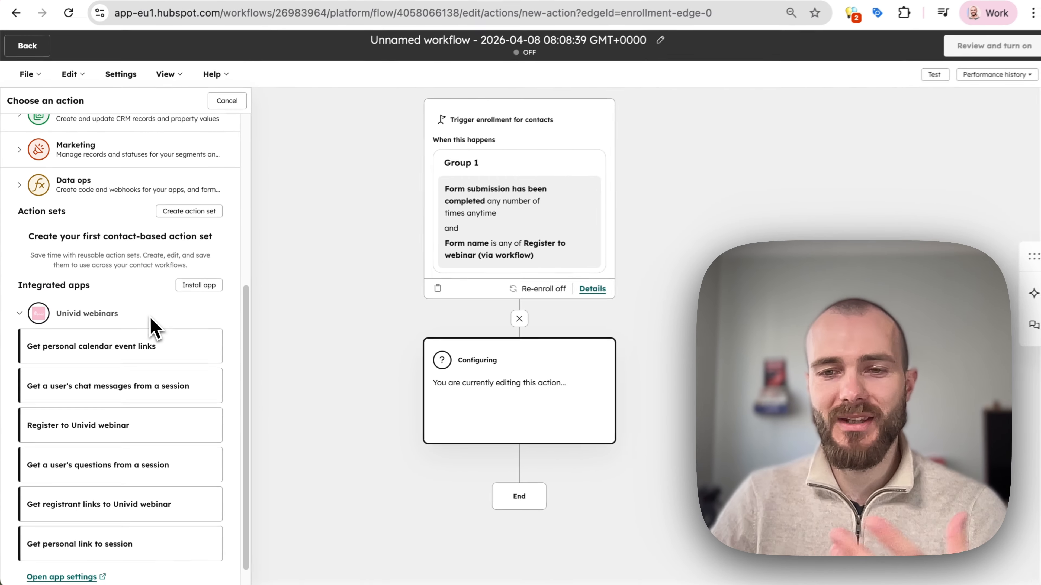
scroll(148, 338, "down", 1)
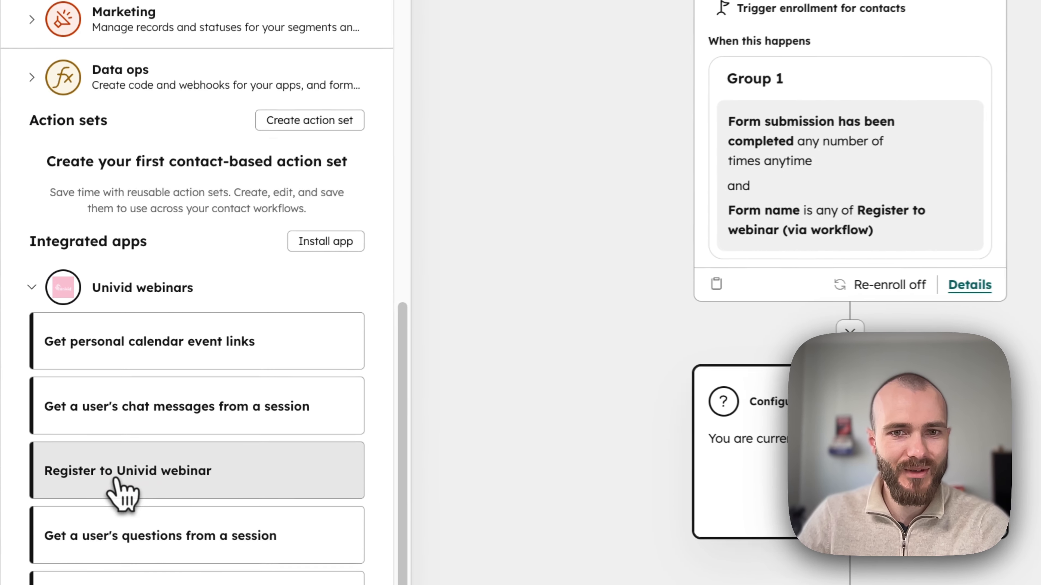
left_click(178, 390)
left_click(160, 214)
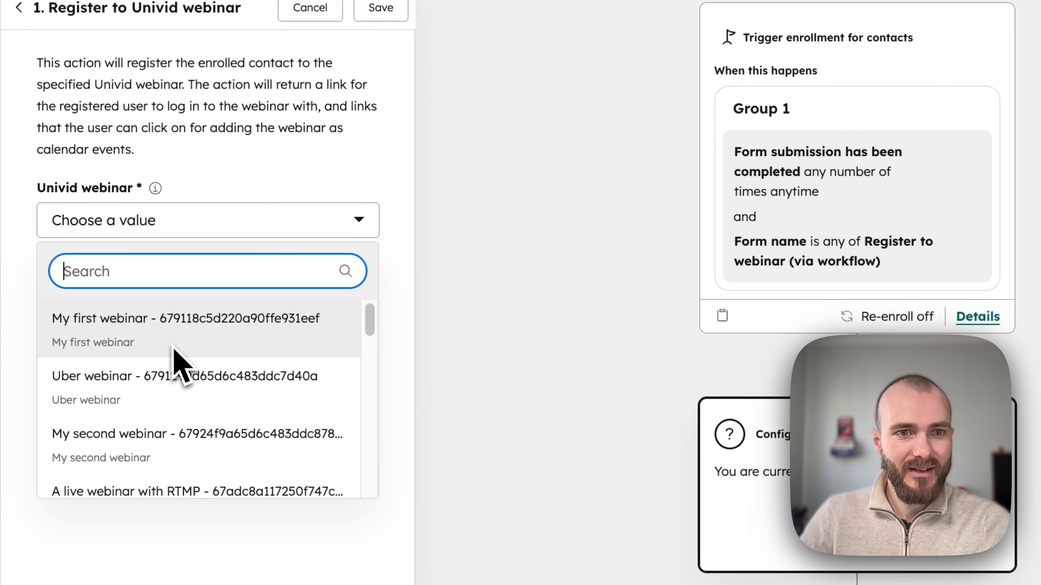
scroll(176, 361, "down", 5)
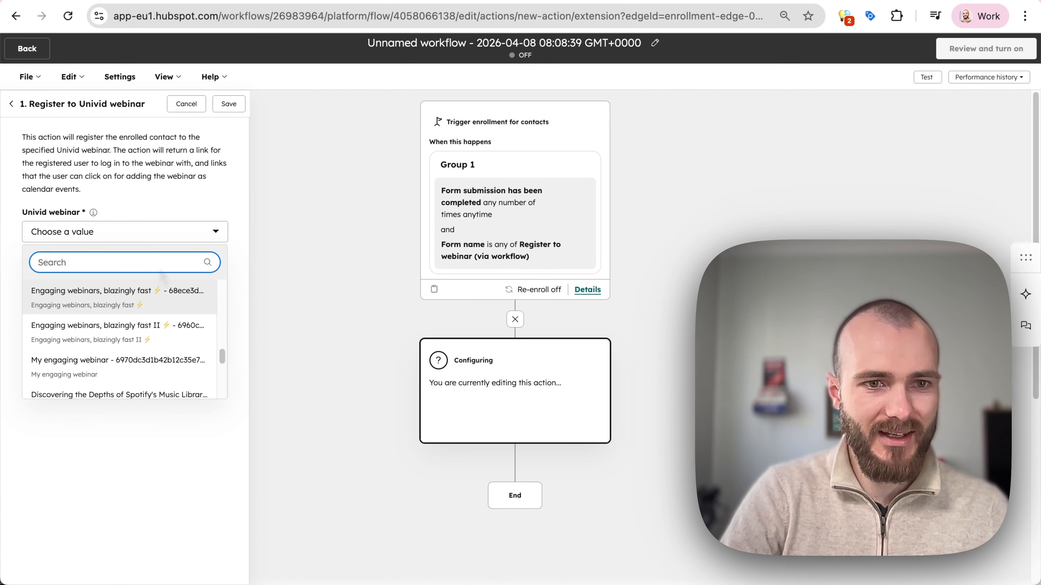
type("jubs")
key("BackSpace")
key("BackSpace")
key("BackSpace")
type("hubspot")
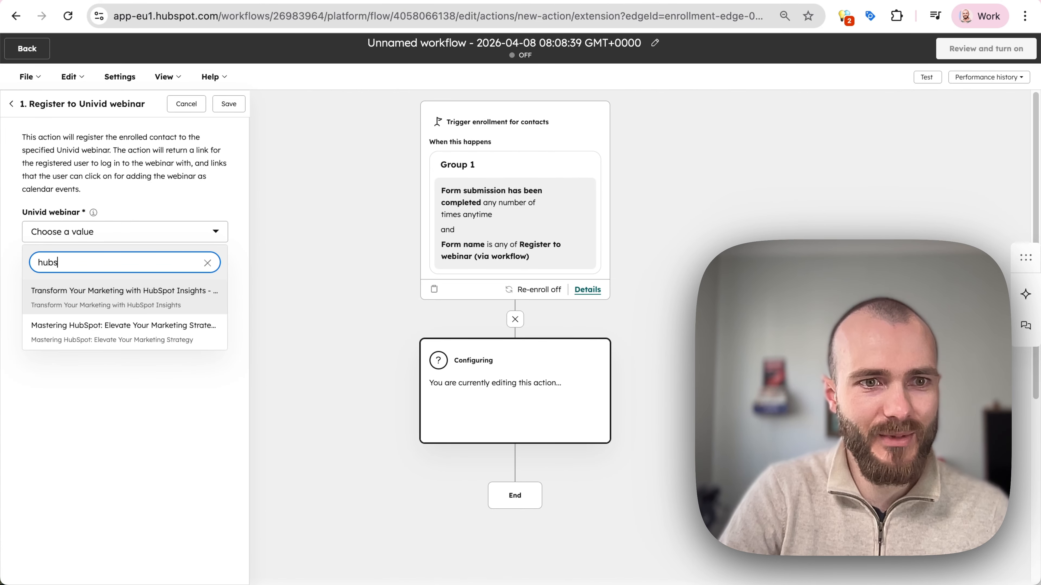
left_click(111, 333)
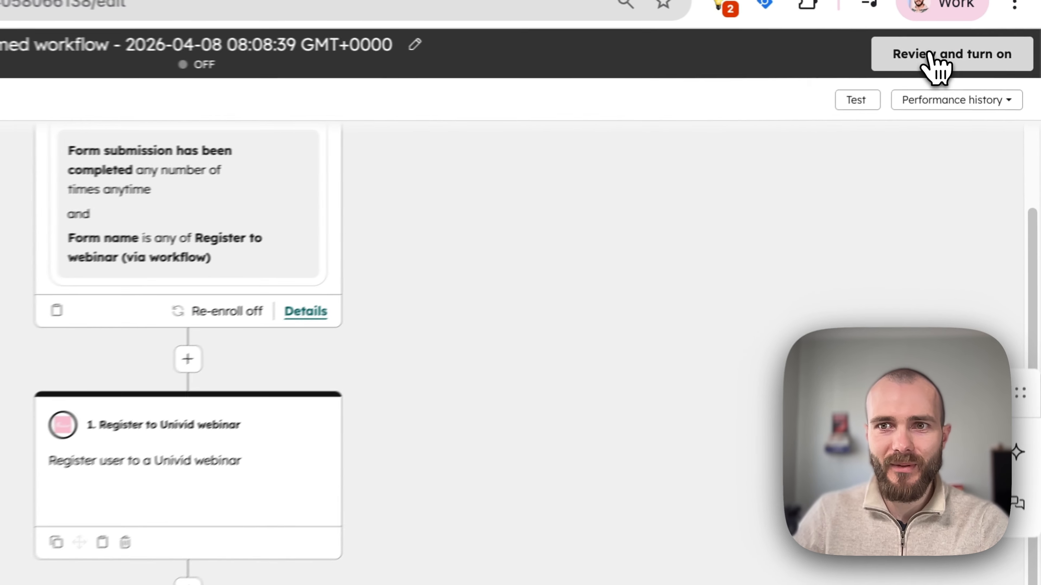
Review and turn on the workflow 'Register contacts for webinar after form submission'.
left_click(977, 49)
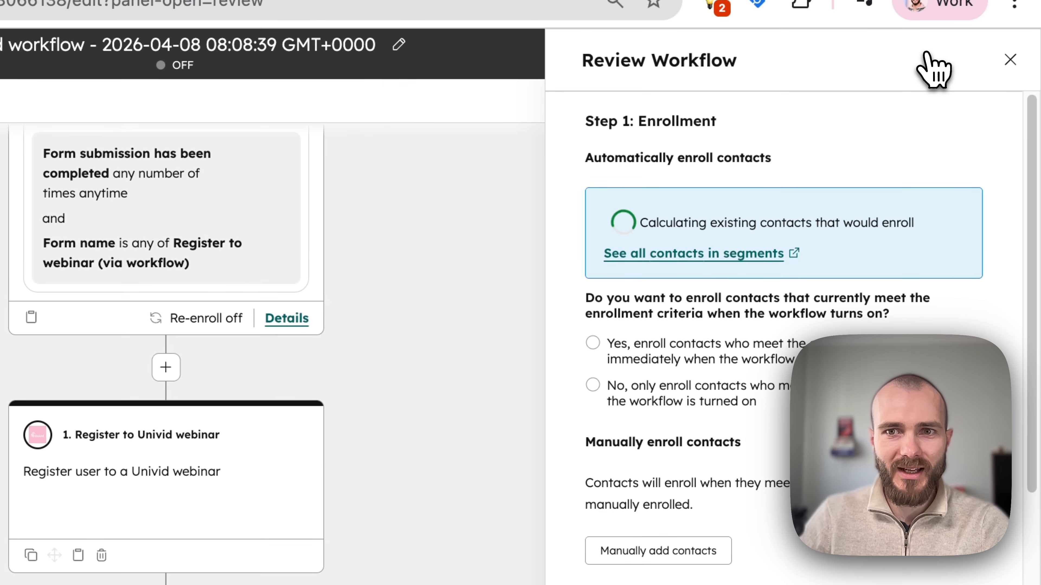
scroll(809, 324, "down", 10)
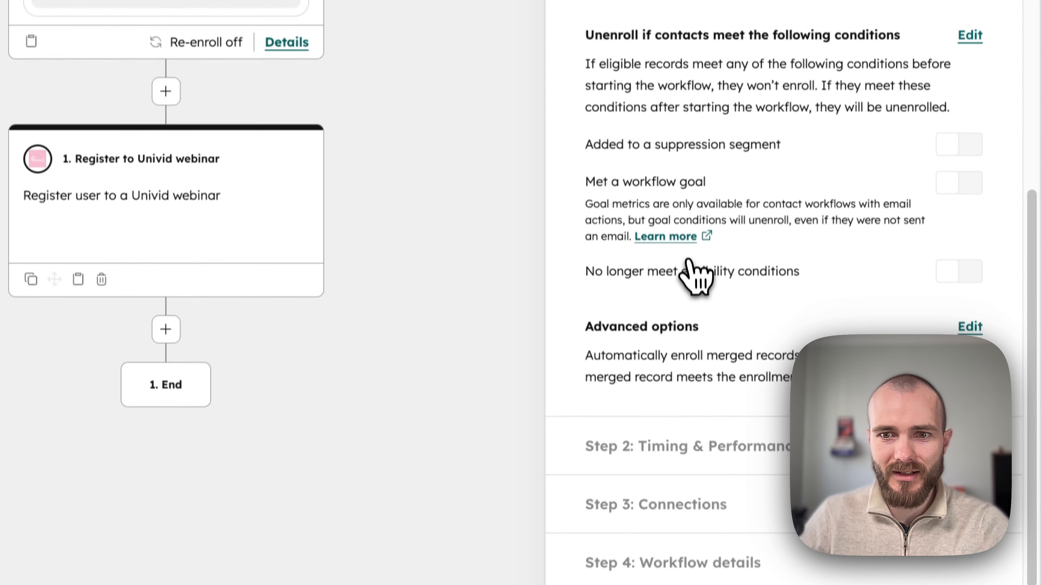
left_click(982, 579)
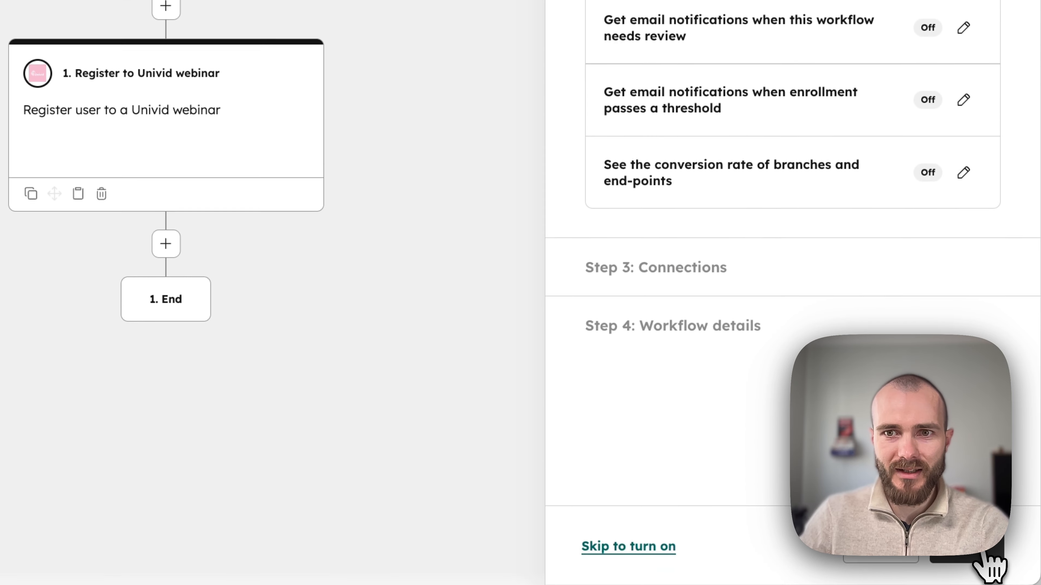
left_click(611, 551)
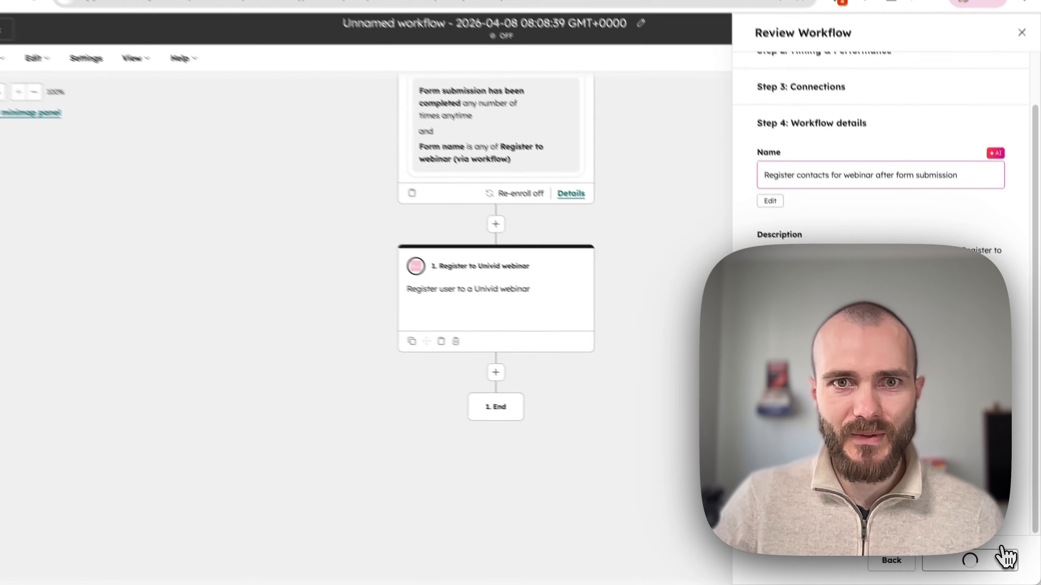
left_click(983, 553)
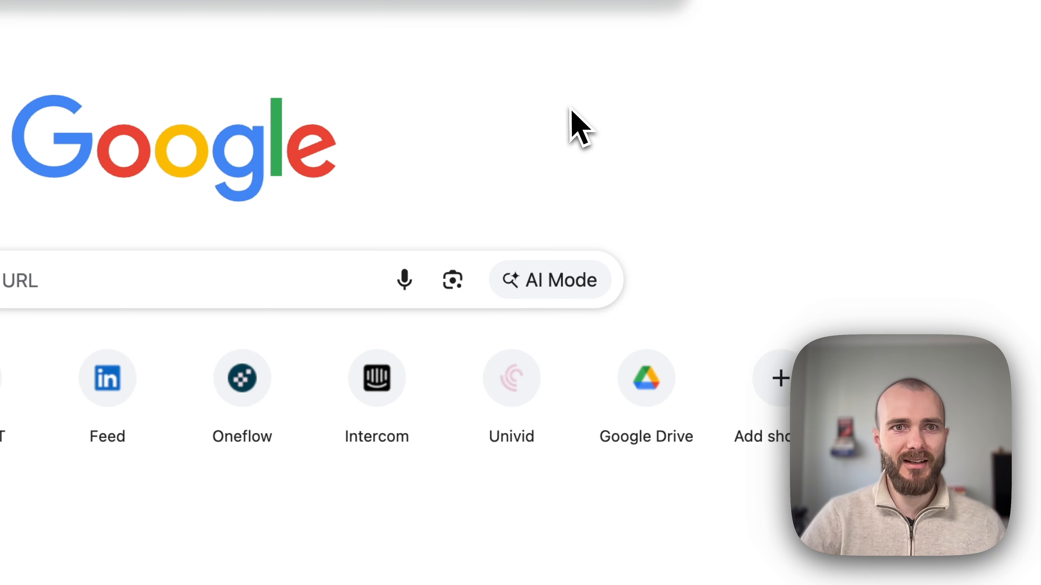
Submit the published form with a test registrant's first name, last name and email address.
key("Return")
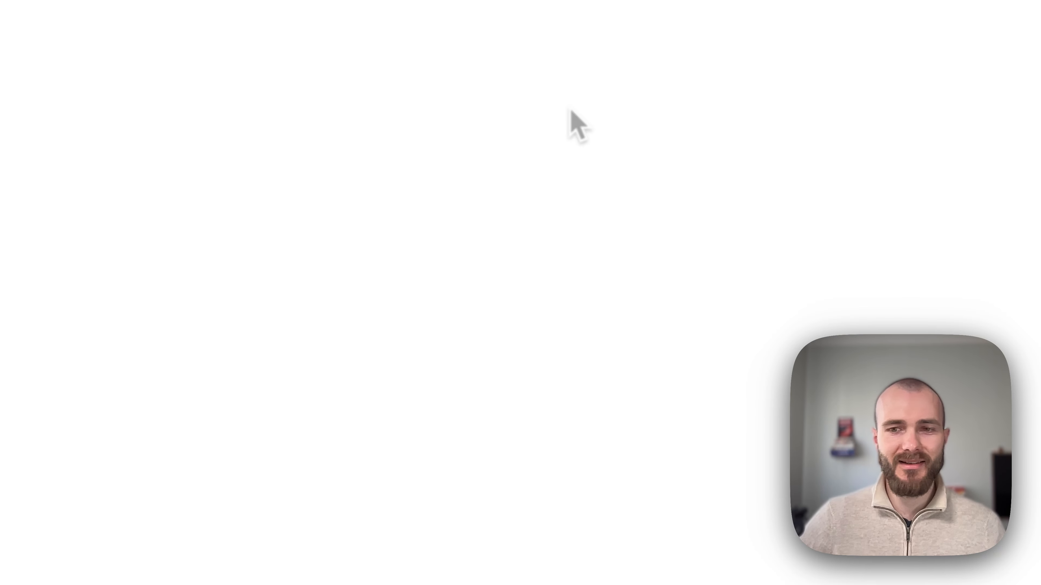
left_click(348, 262)
left_click(515, 297)
key("Tab")
key("Tab")
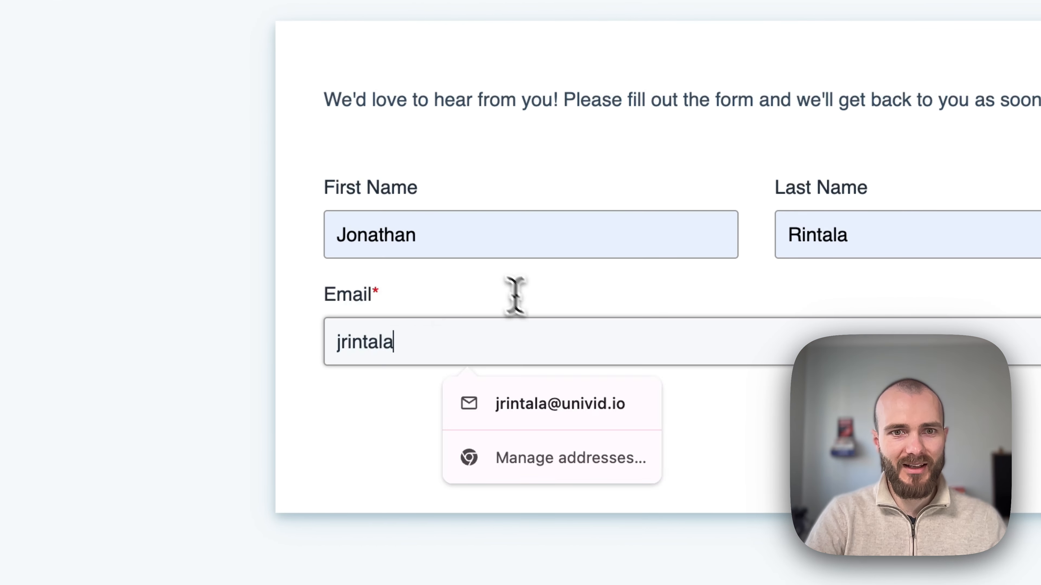
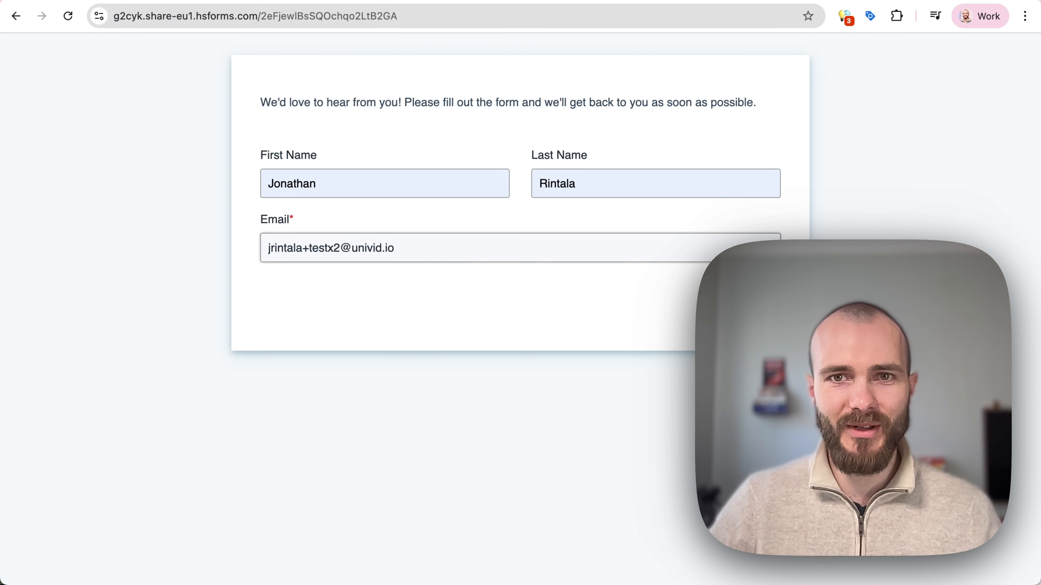
left_click(743, 311)
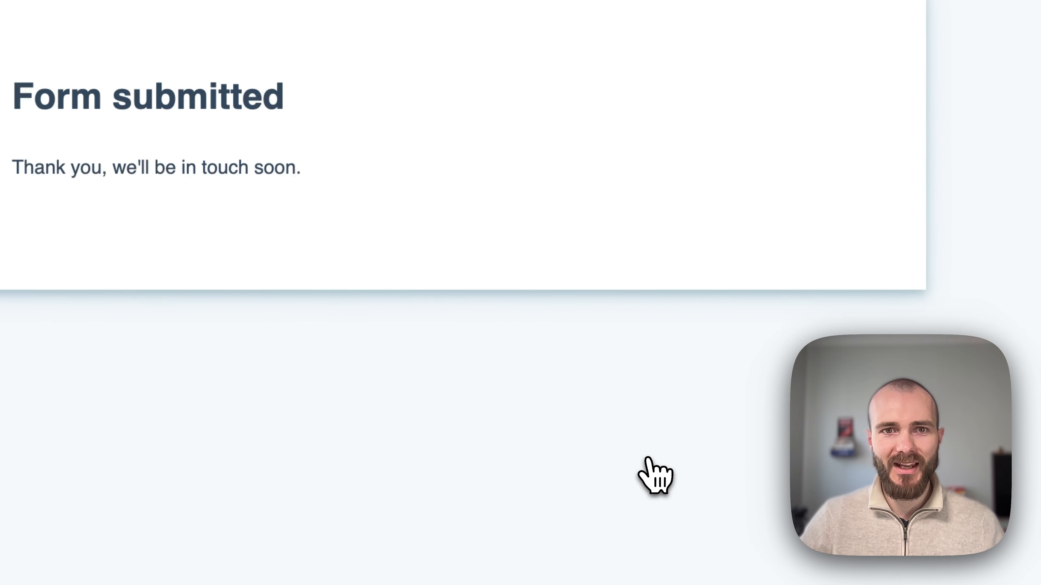
Open the Univid webinar's Registrants tab and inspect the newest, form-submitted registrant's details.
left_click(49, 258)
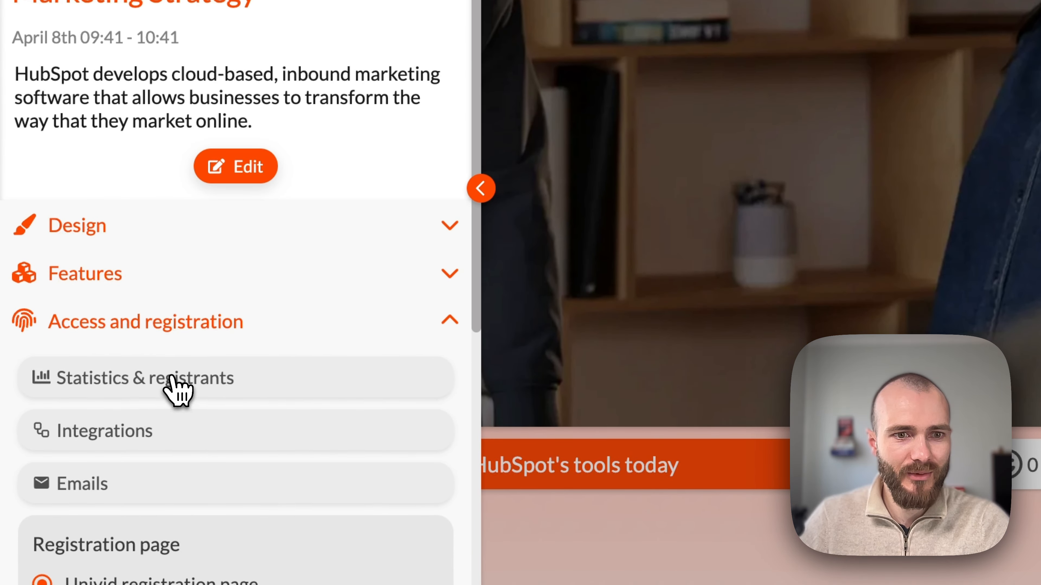
left_click(172, 380)
left_click(574, 69)
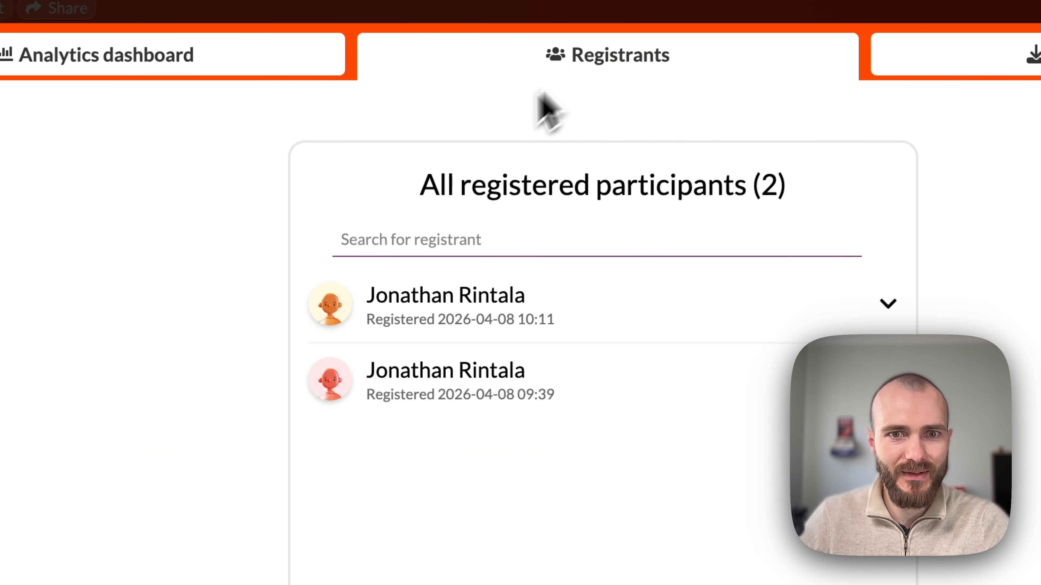
left_click(643, 310)
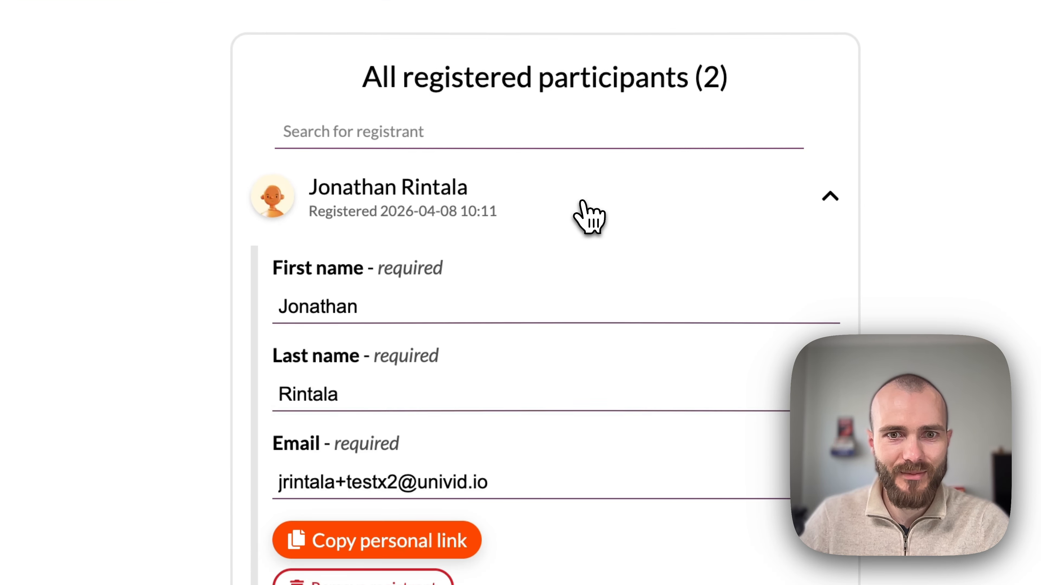
scroll(583, 418, "down", 1)
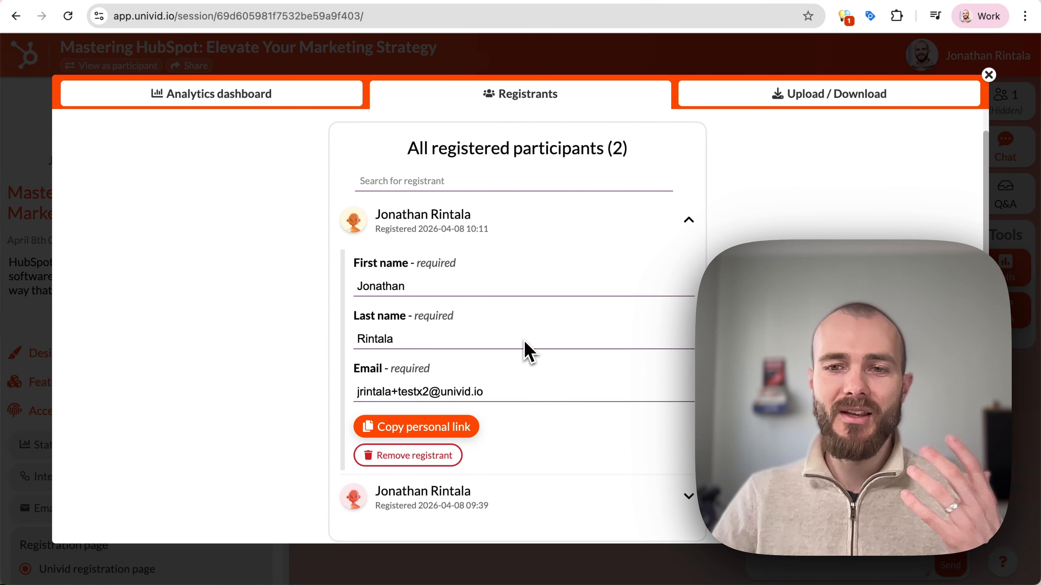
scroll(529, 355, "down", 1)
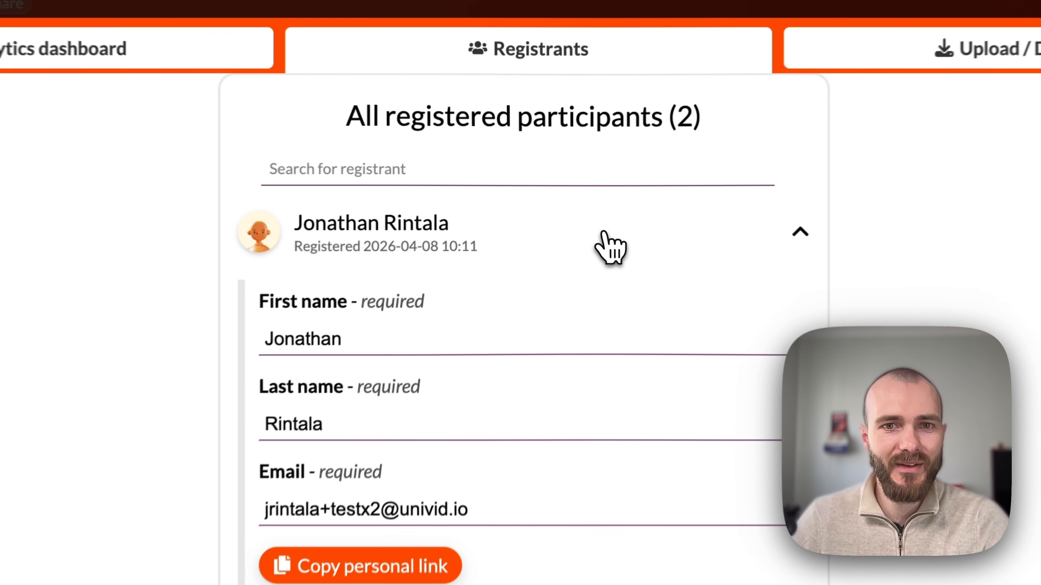
left_click(574, 219)
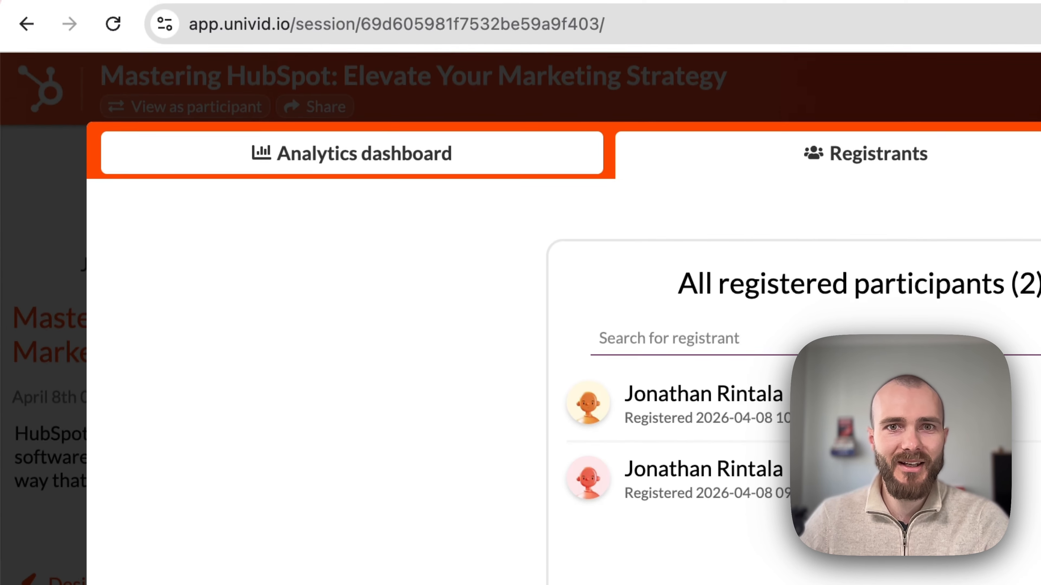
Open the Mastering HubSpot webinar reminder email in Gmail and scroll through its body.
left_click(435, 2)
scroll(516, 325, "down", 2)
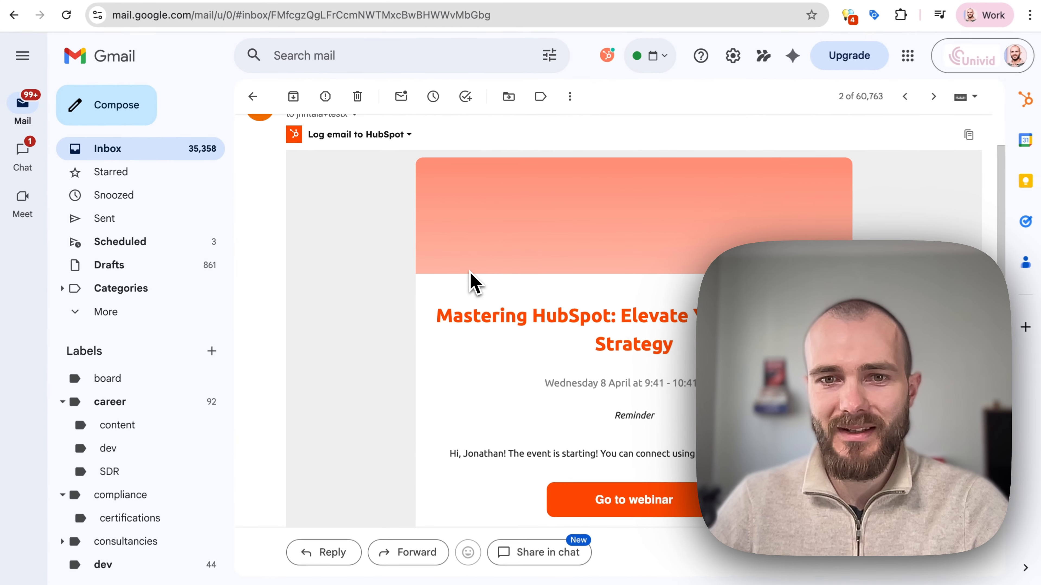
scroll(641, 355, "down", 1)
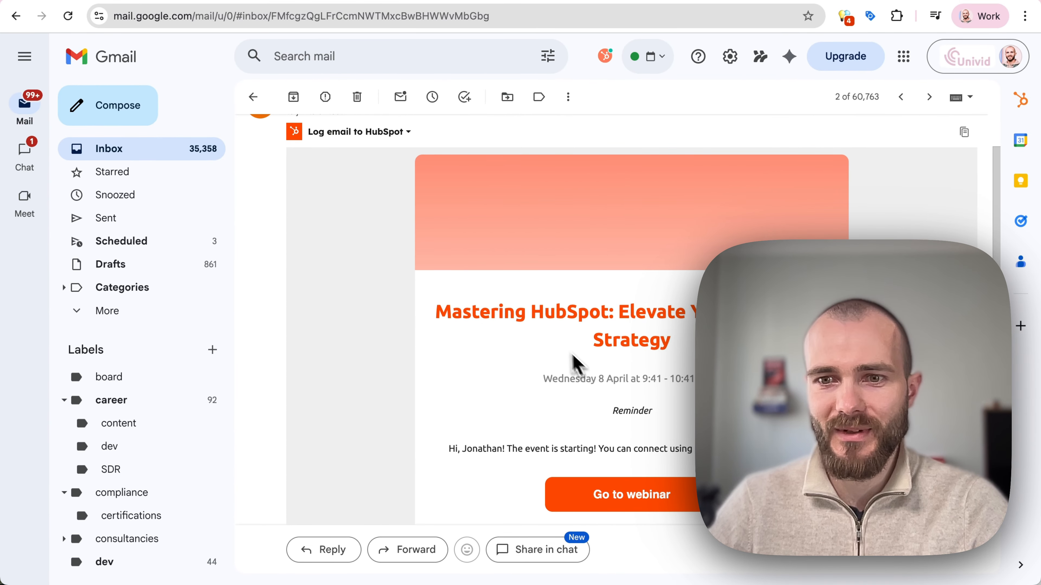
scroll(652, 448, "down", 10)
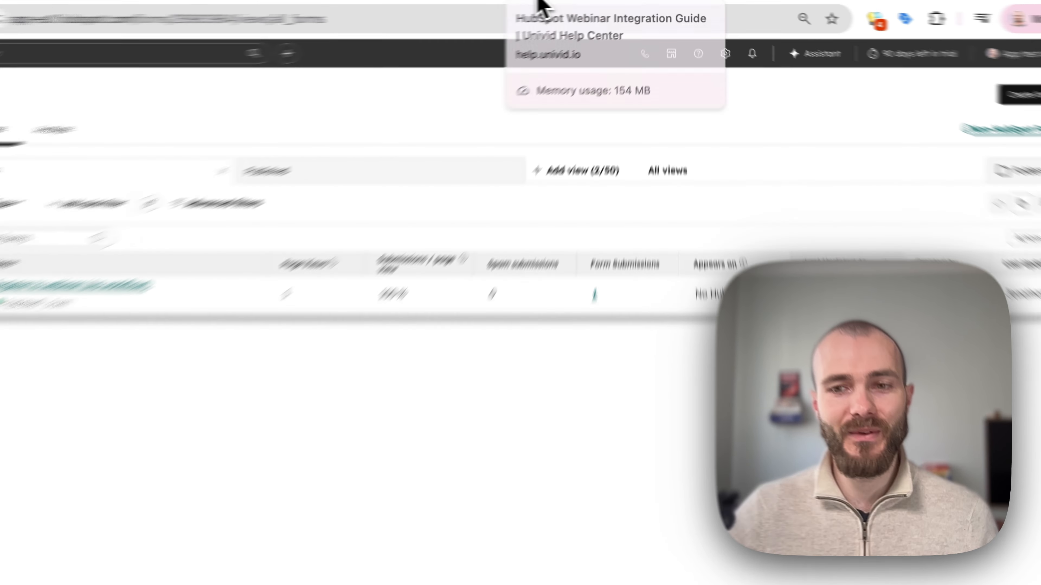
Scroll the Univid integration guide to section 2.2.2 and highlight the univid_session_id property name.
left_click(563, 1)
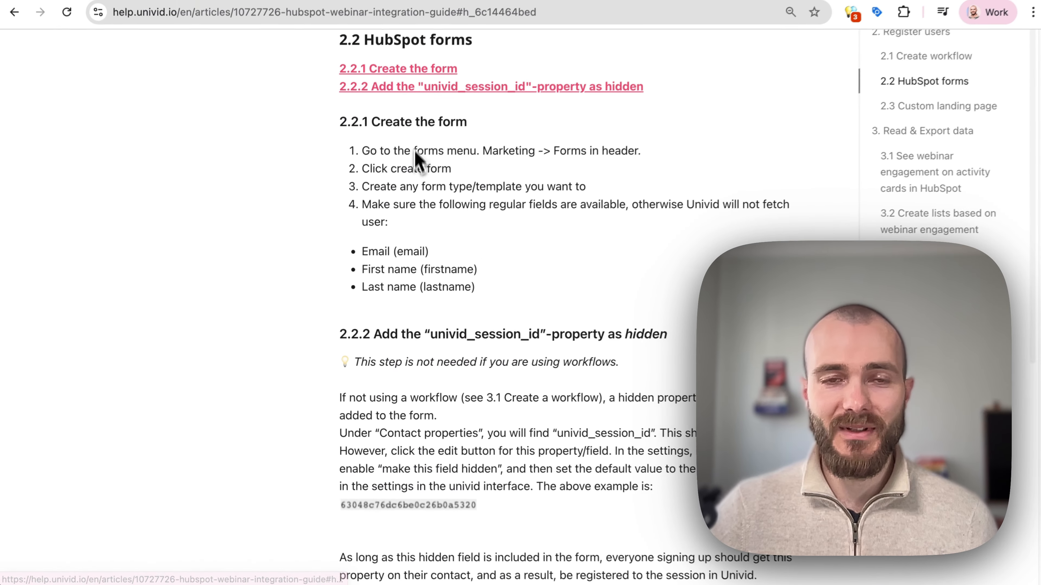
scroll(441, 205, "down", 2)
scroll(475, 324, "down", 1)
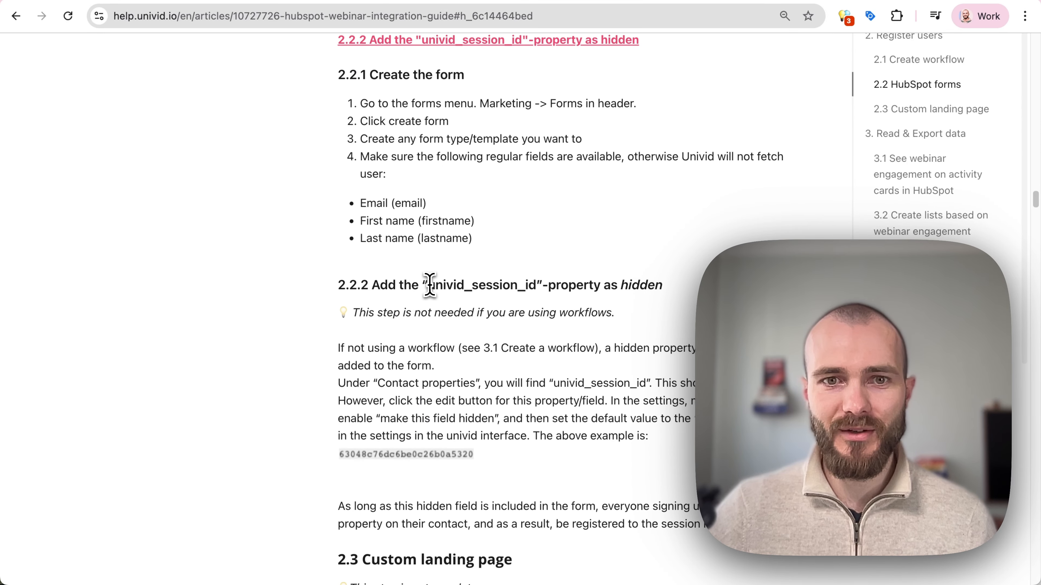
left_click_drag(429, 285, 512, 285)
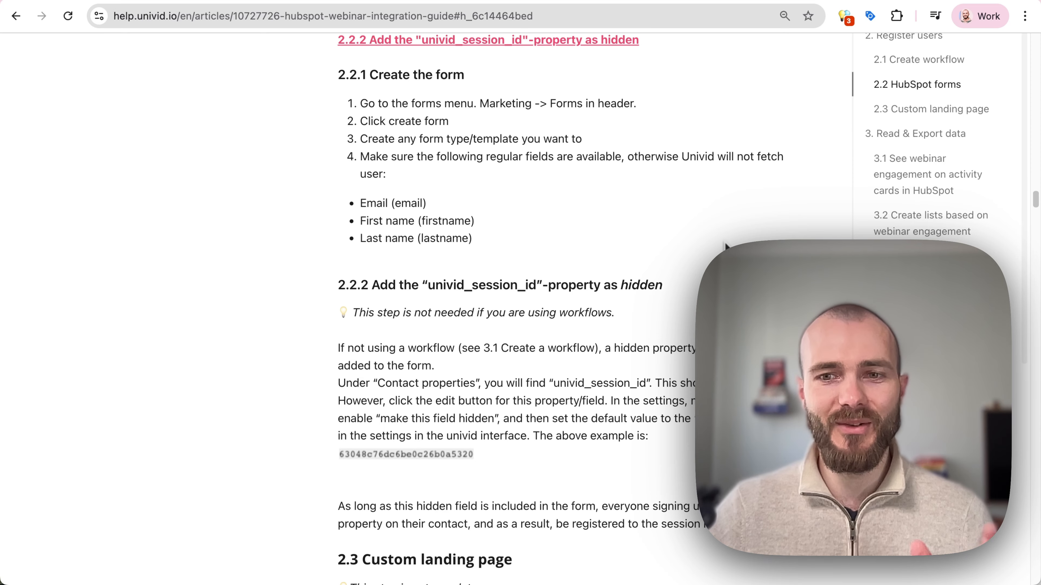
left_click(509, 0)
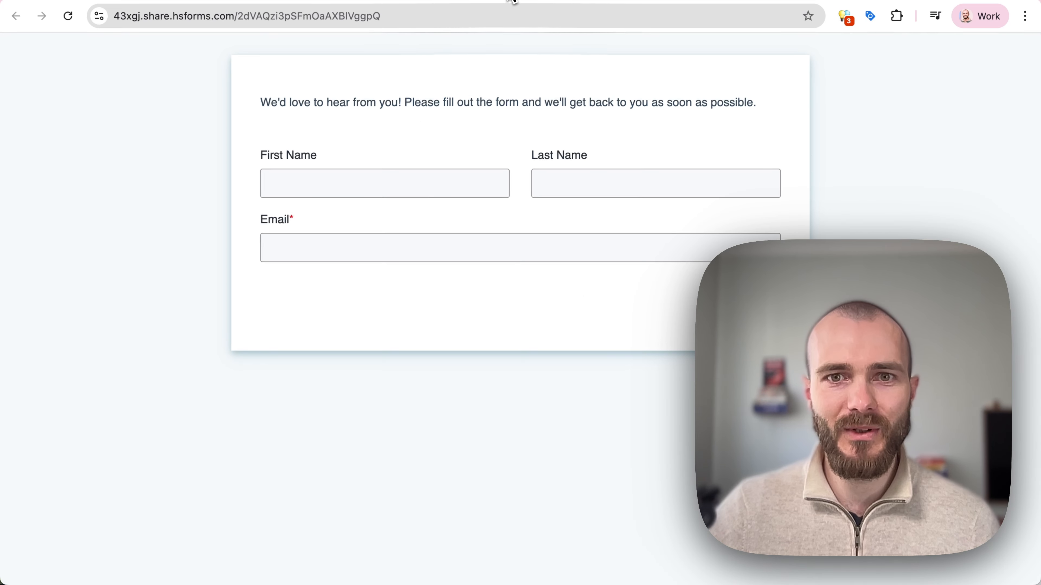
Start a new blank form from the HubSpot forms list and bring up its field list.
left_click(555, 2)
left_click(753, 1)
left_click(966, 77)
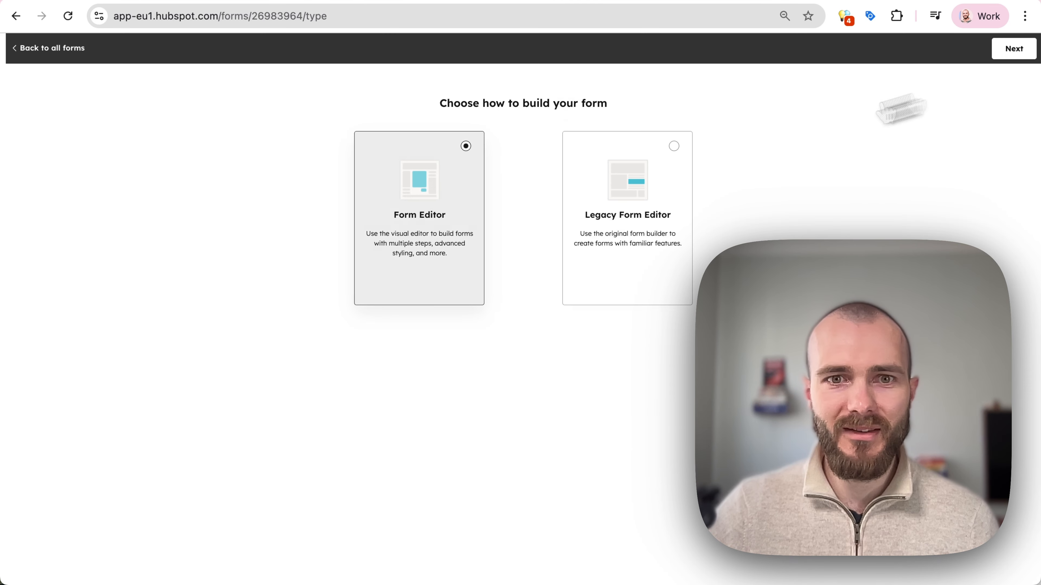
left_click(1011, 50)
left_click(379, 320)
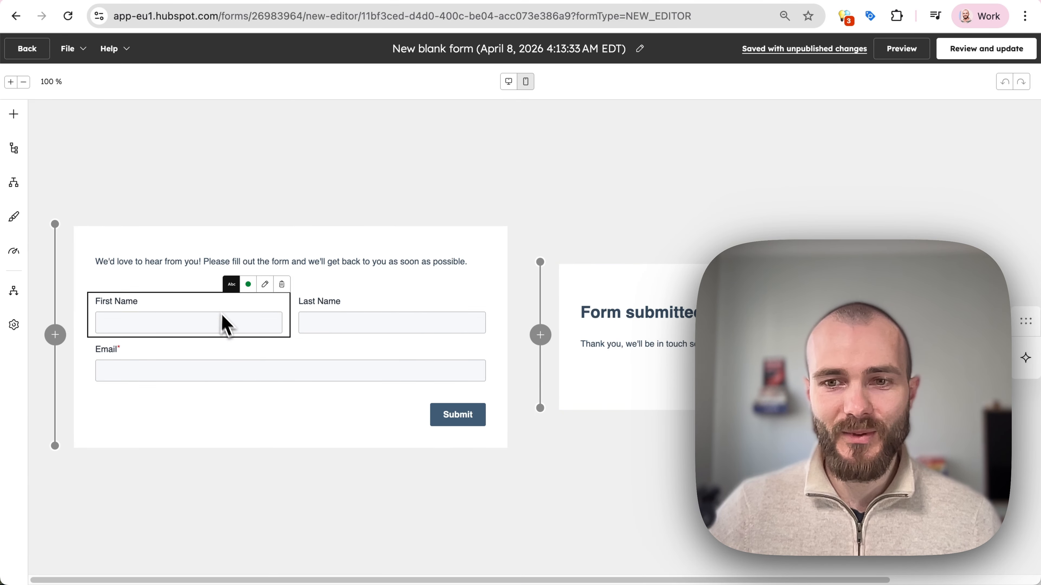
left_click(186, 425)
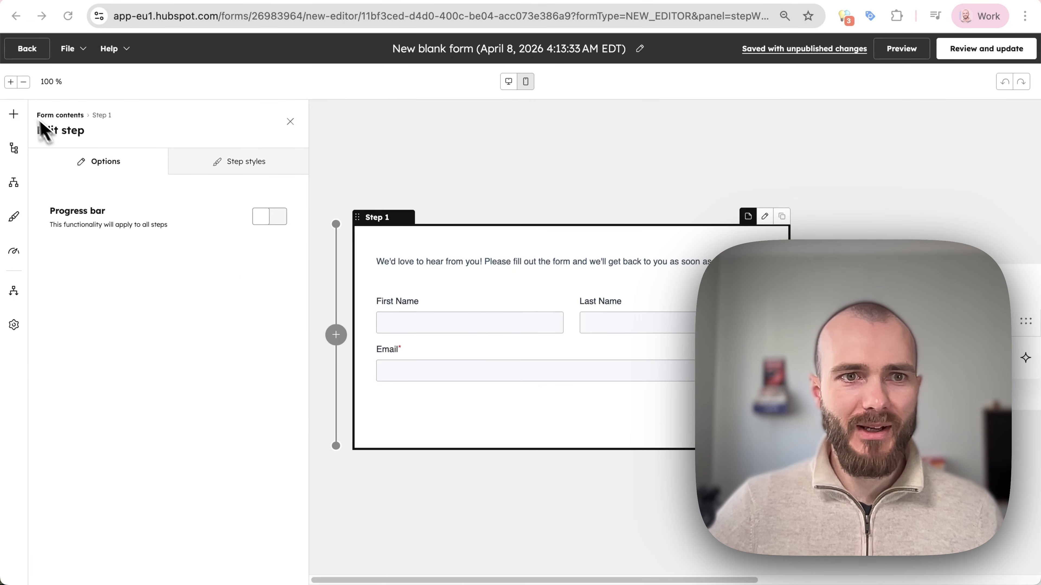
left_click(13, 116)
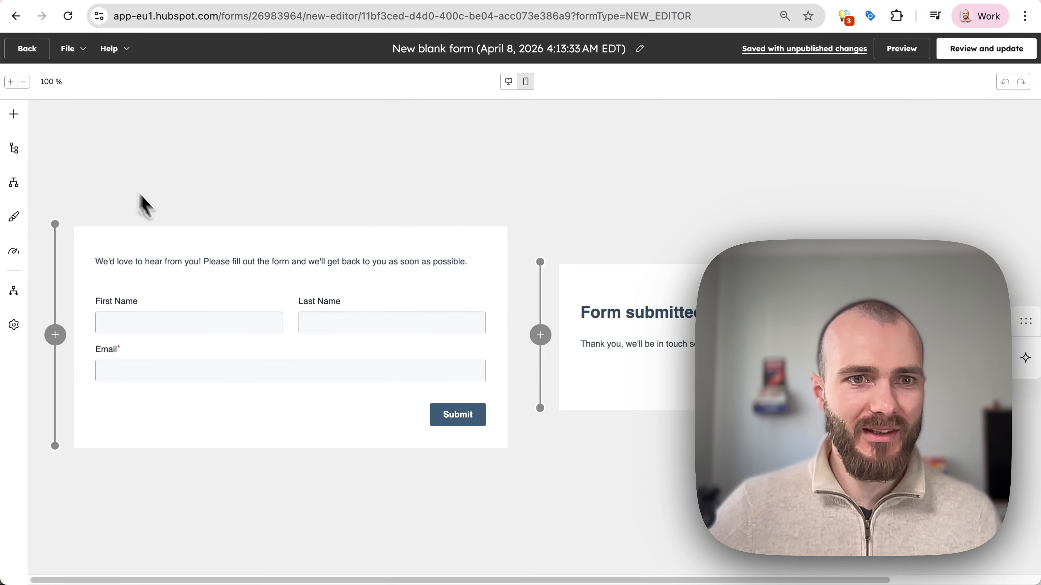
left_click(14, 116)
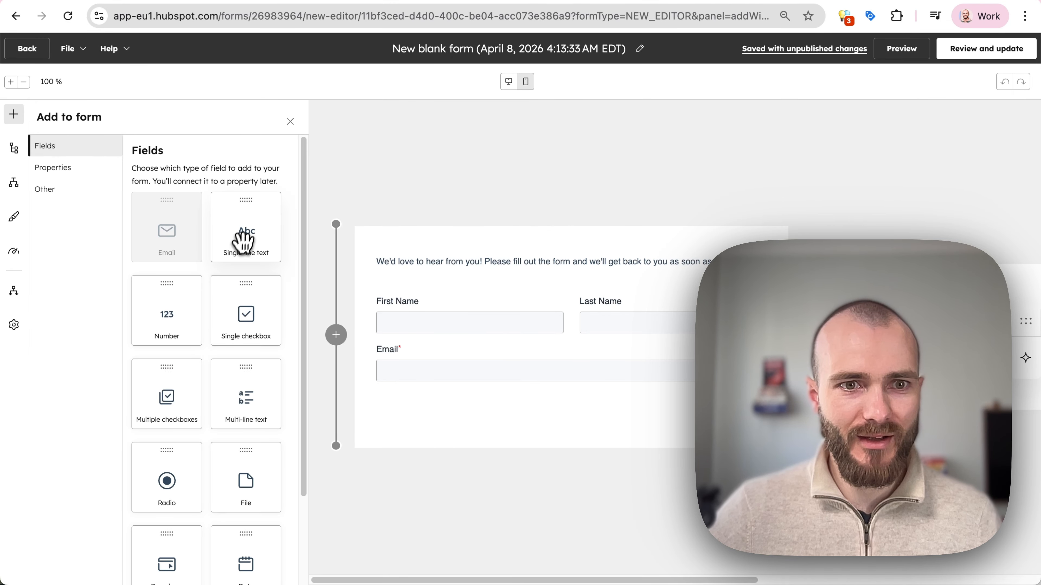
Add a single-line text field labelled univid_session_id below Email.
left_click_drag(246, 236, 497, 412)
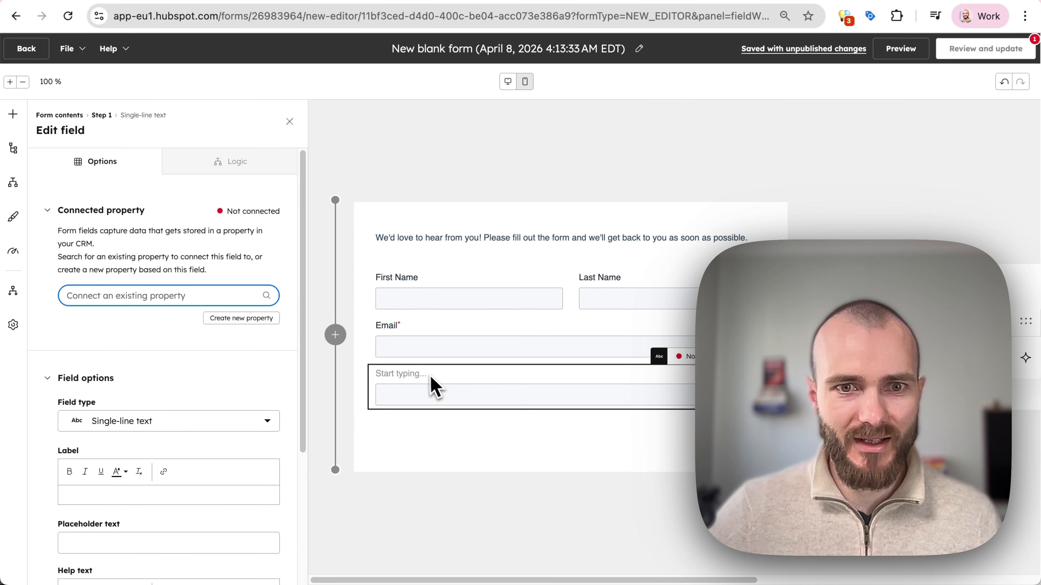
type("univid_session_id")
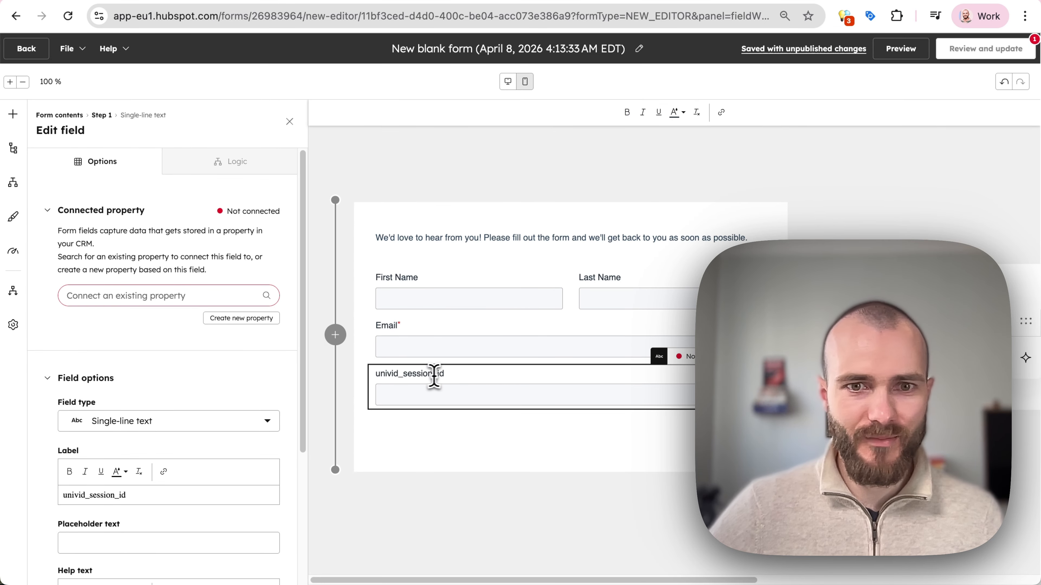
left_click_drag(452, 373, 367, 385)
left_click(463, 398)
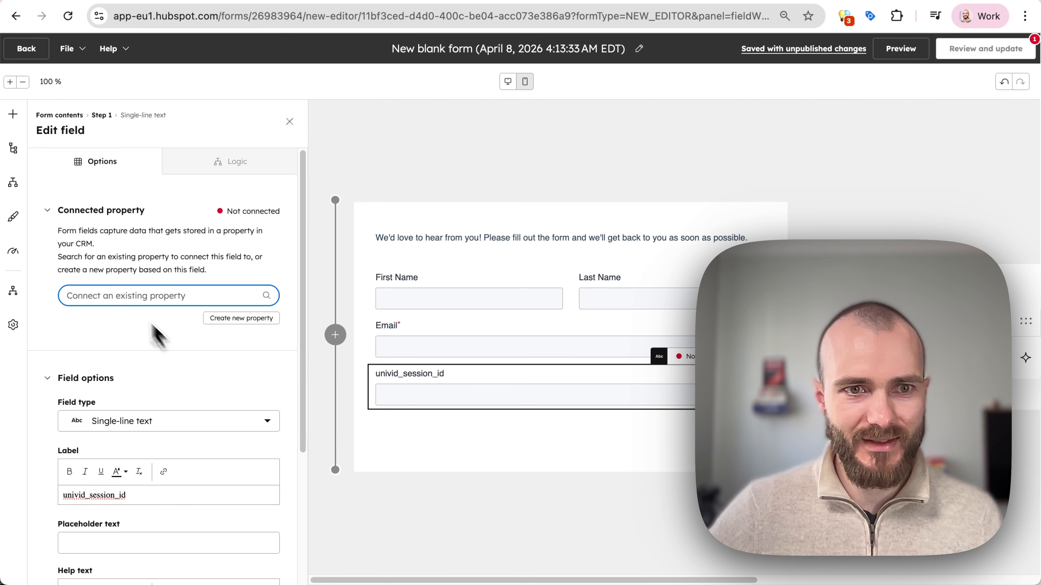
left_click(499, 395)
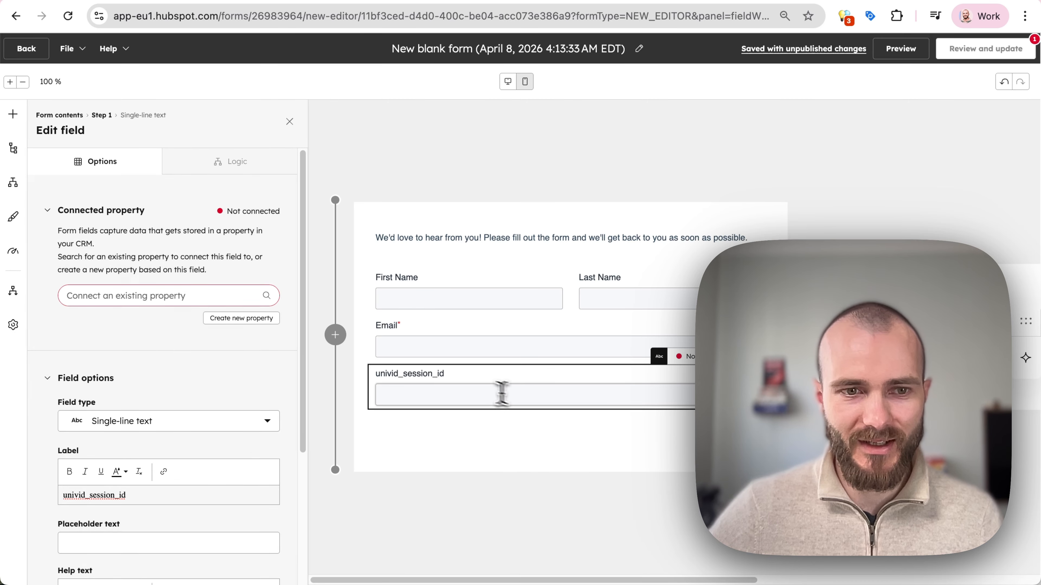
scroll(124, 334, "down", 5)
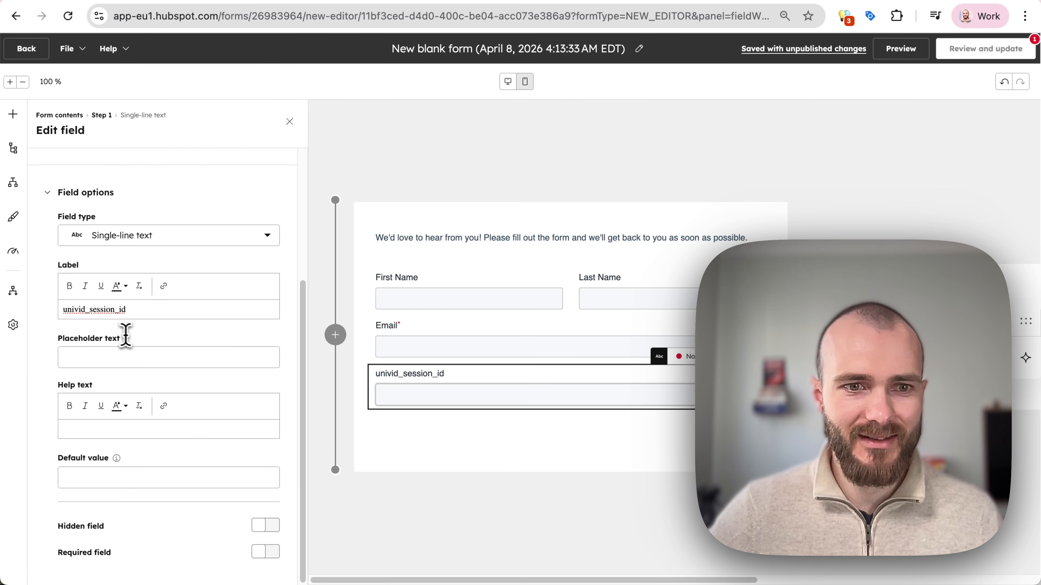
scroll(123, 332, "up", 5)
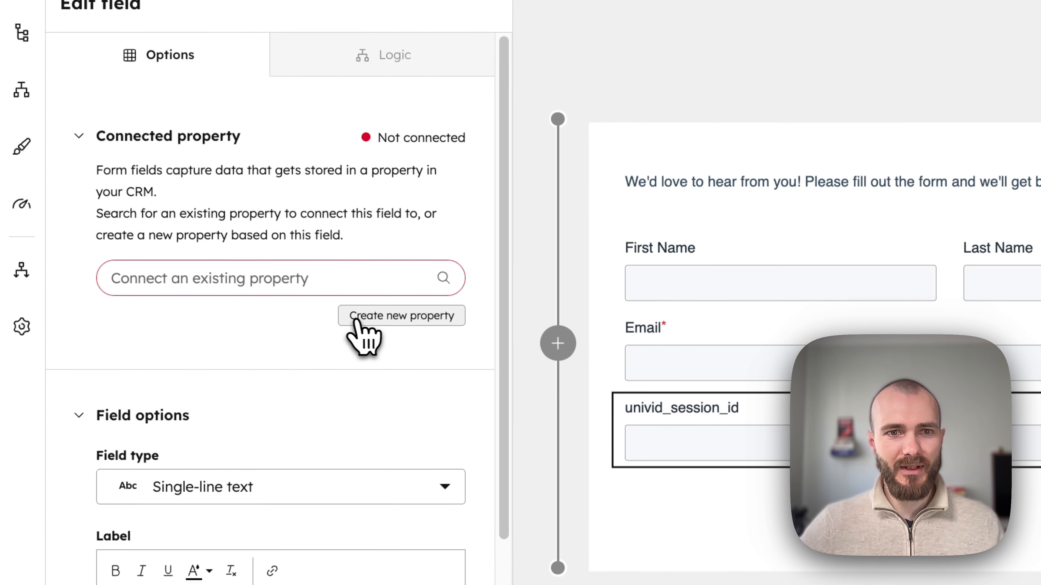
Create and save a univid_session_id contact property for the field, and make it hidden.
left_click(358, 322)
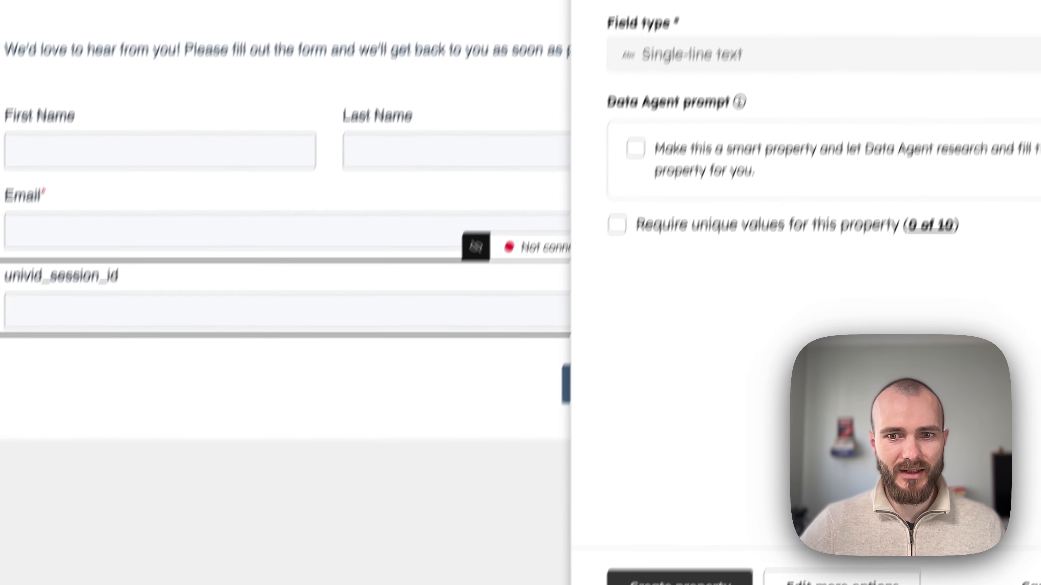
left_click(684, 581)
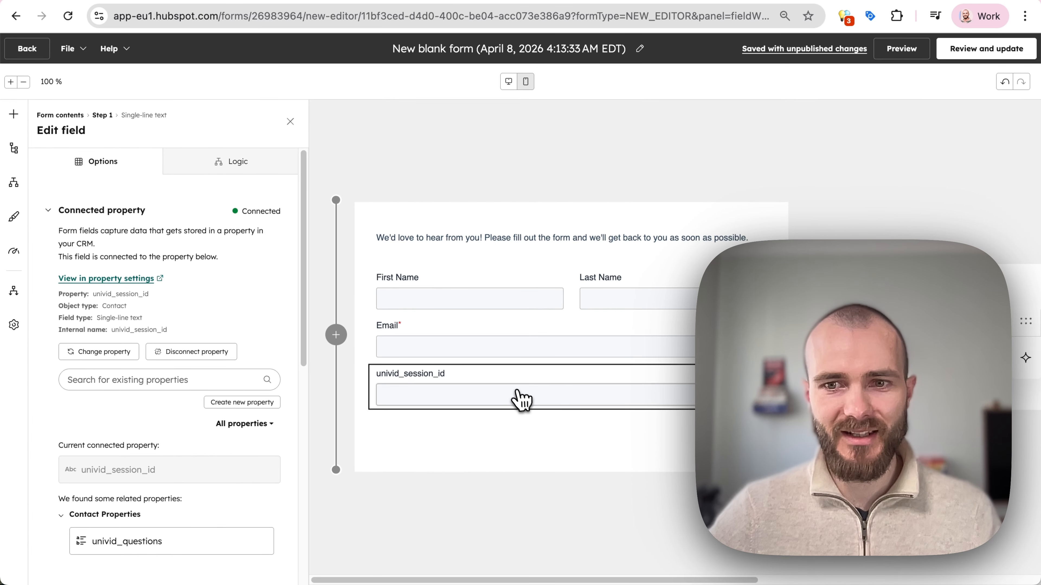
scroll(295, 412, "down", 10)
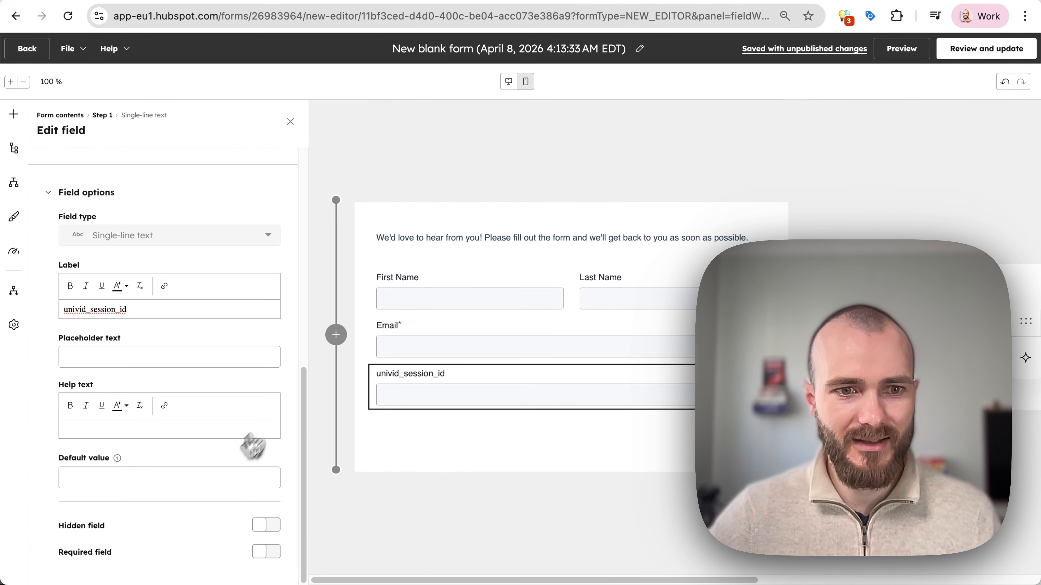
left_click(459, 373)
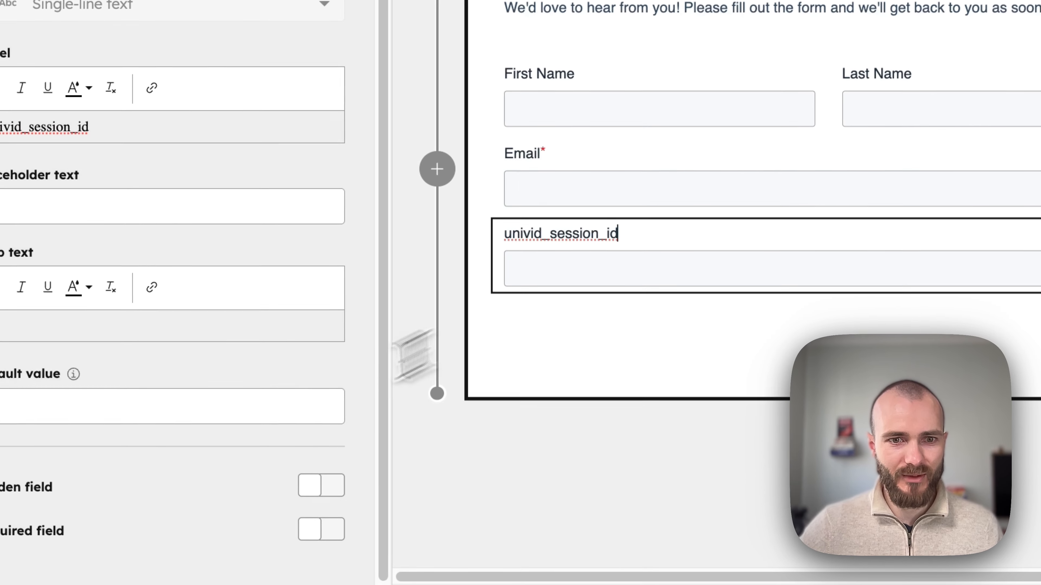
left_click(324, 485)
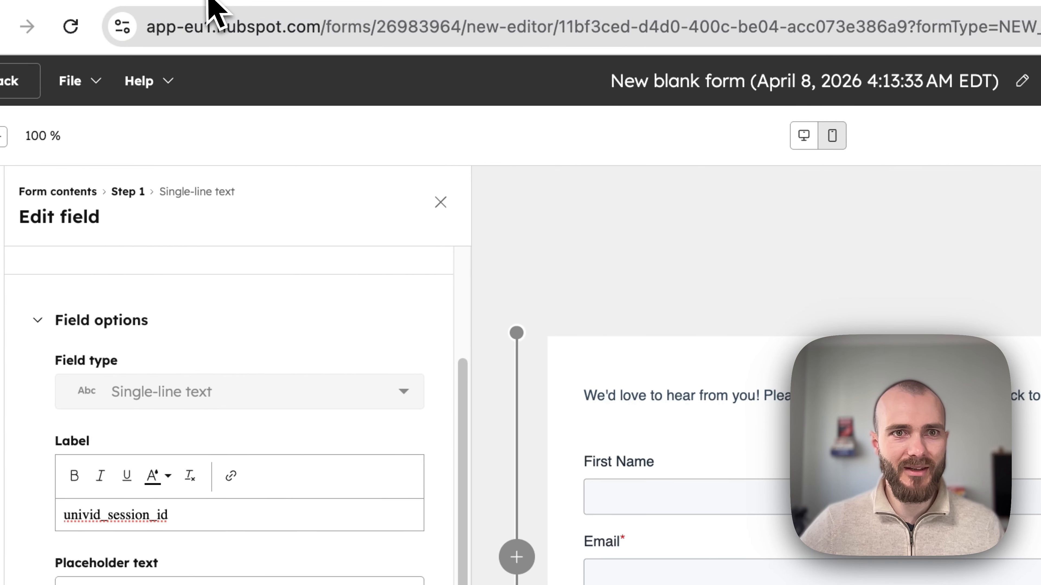
Copy the session ID 69d605981f7532be59a9f403 from the Univid session URL into the field's default value.
left_click(231, 2)
left_click(384, 26)
double_click(440, 31)
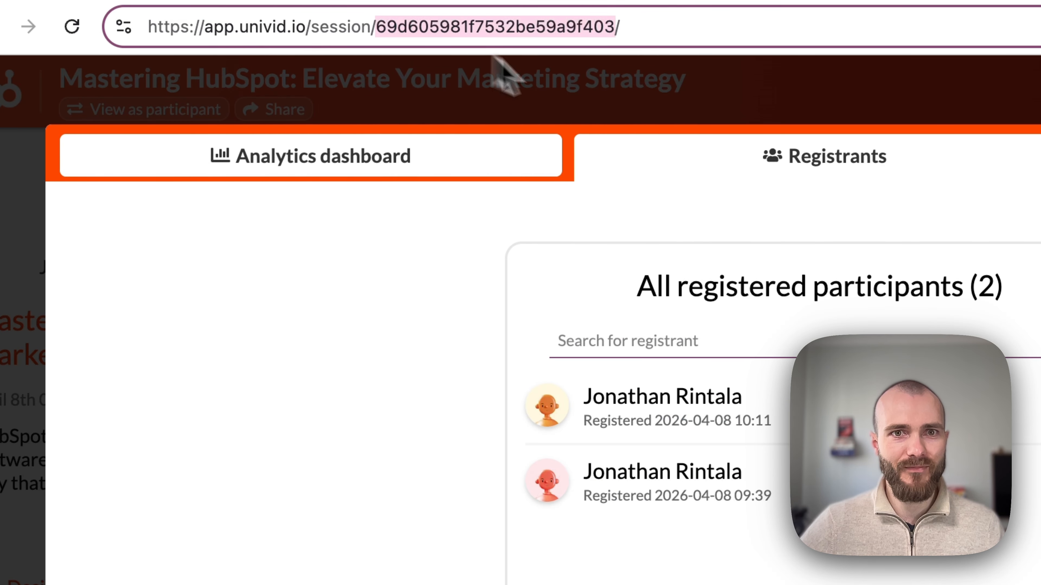
left_click(601, 101)
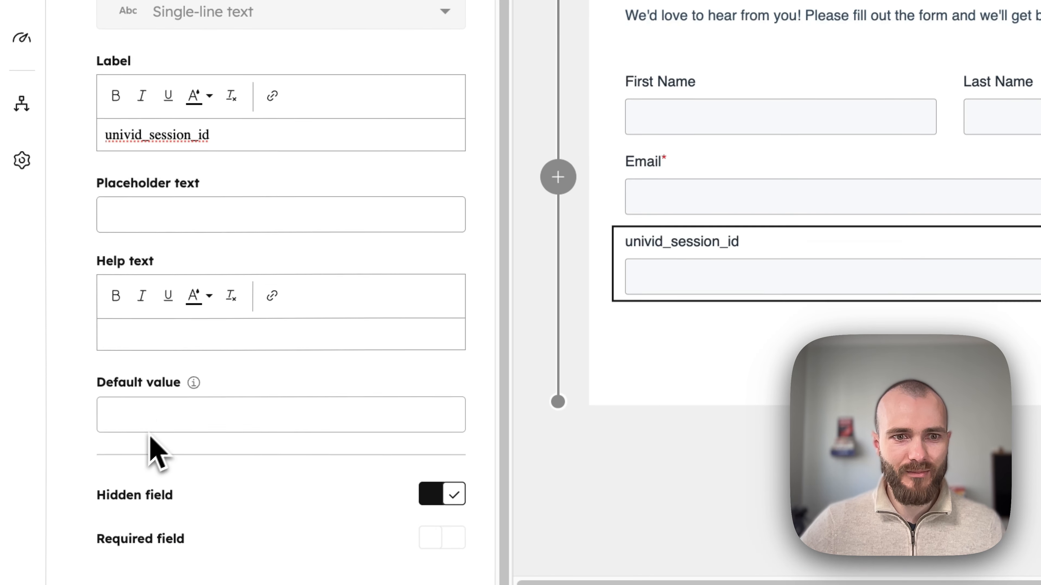
left_click(168, 424)
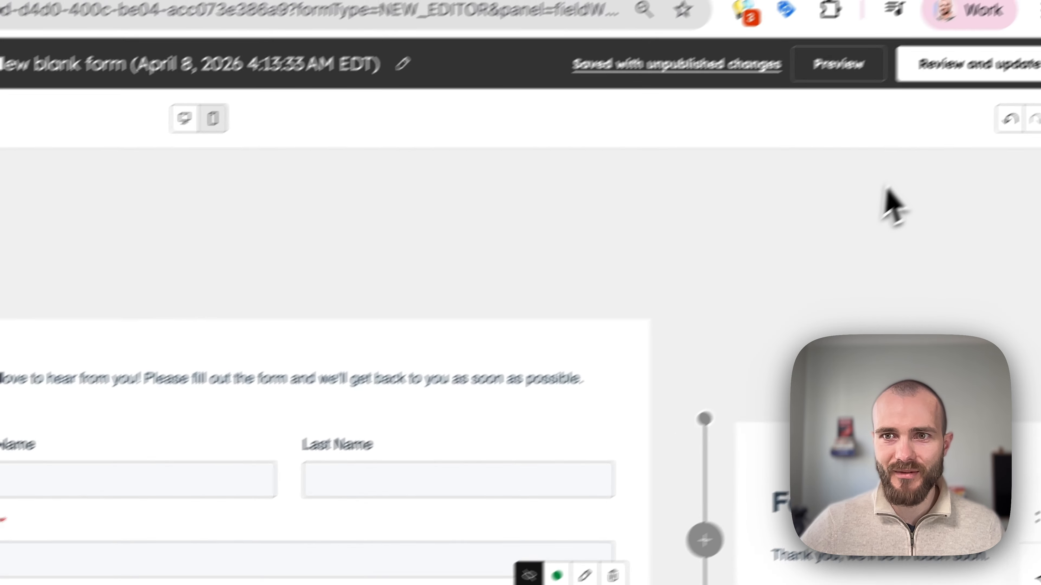
Review and publish the form updates, then copy the form's share link.
left_click(975, 69)
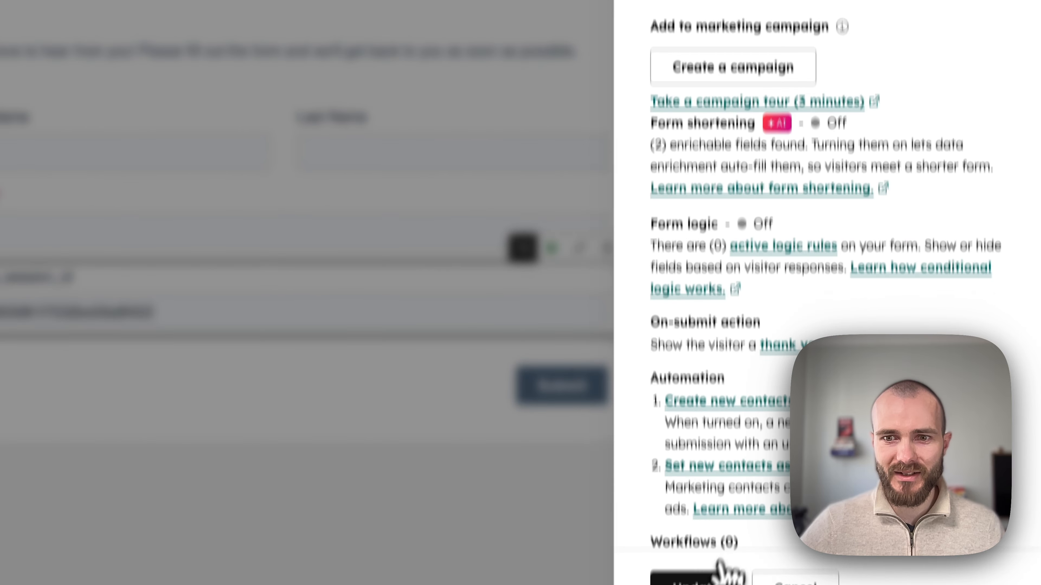
left_click(719, 572)
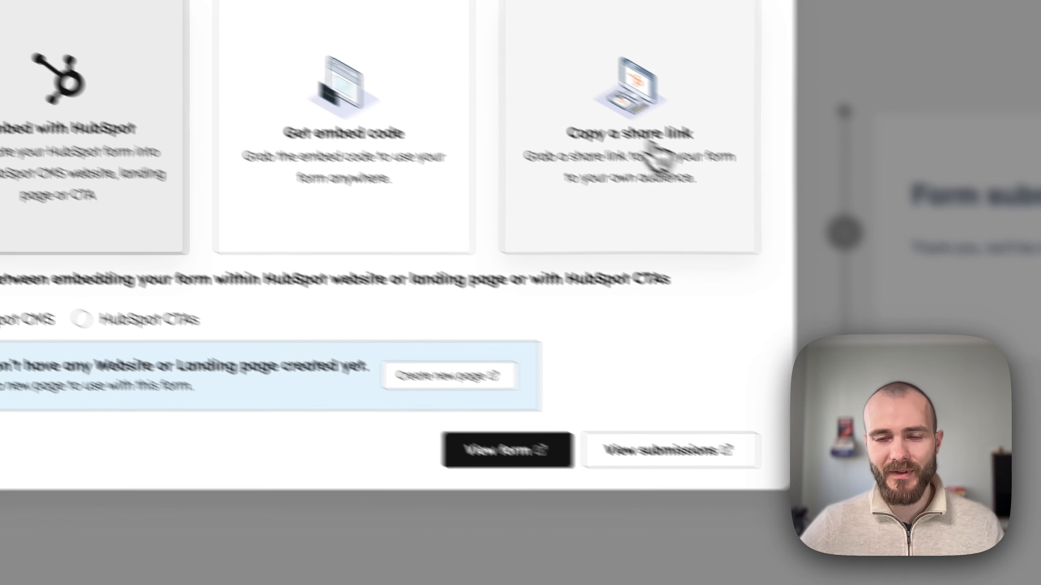
left_click(514, 119)
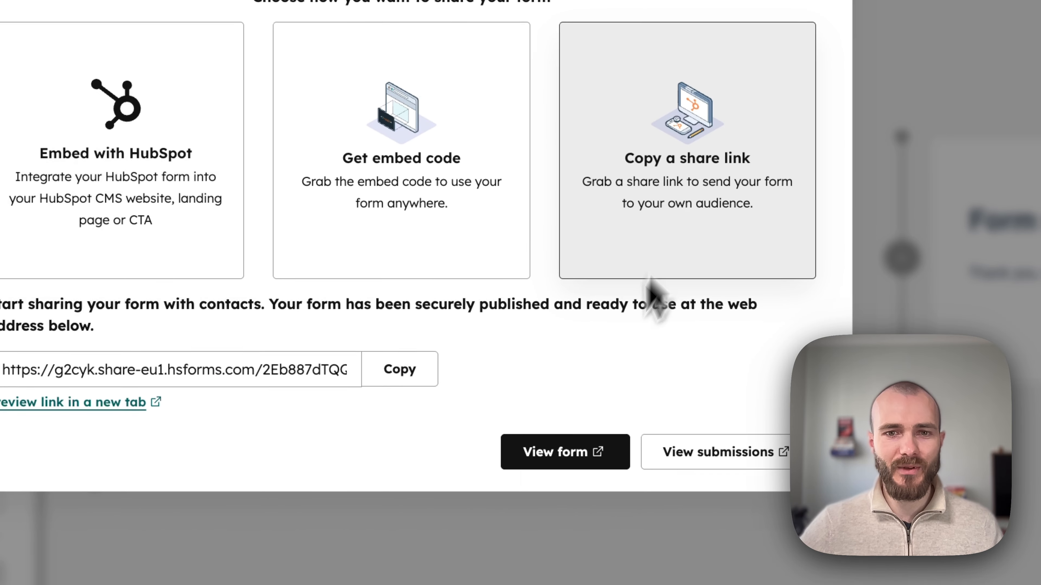
left_click(400, 371)
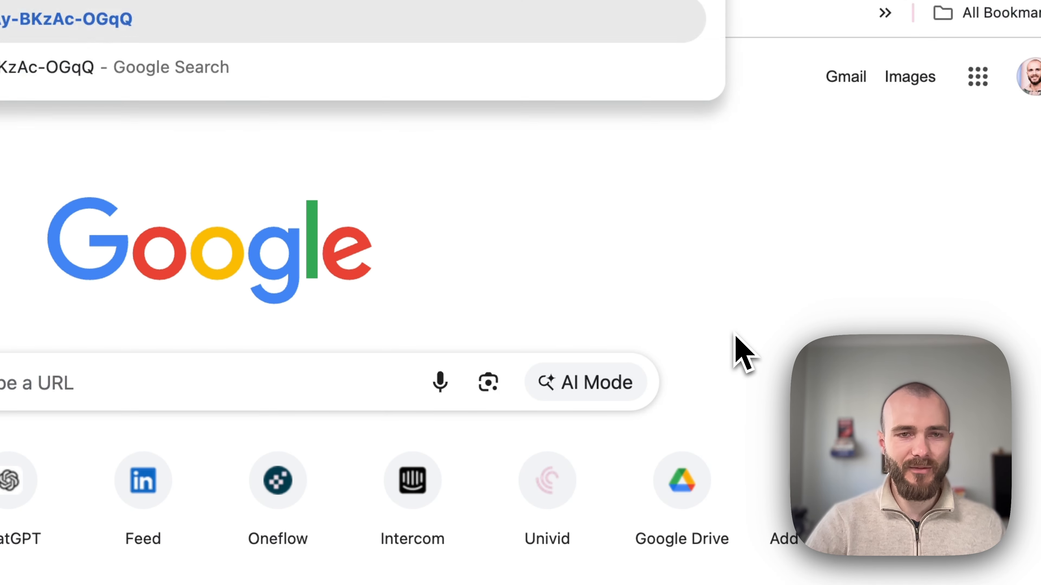
Load the shared form, change the test email's last digit to 3, and submit the registration.
key("Return")
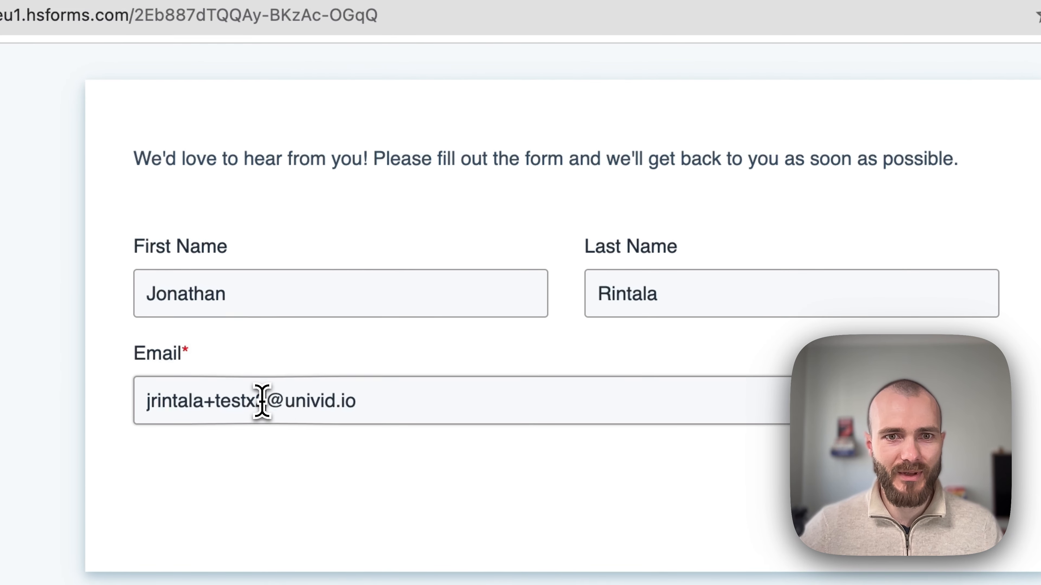
left_click(262, 402)
key("BackSpace")
type("3")
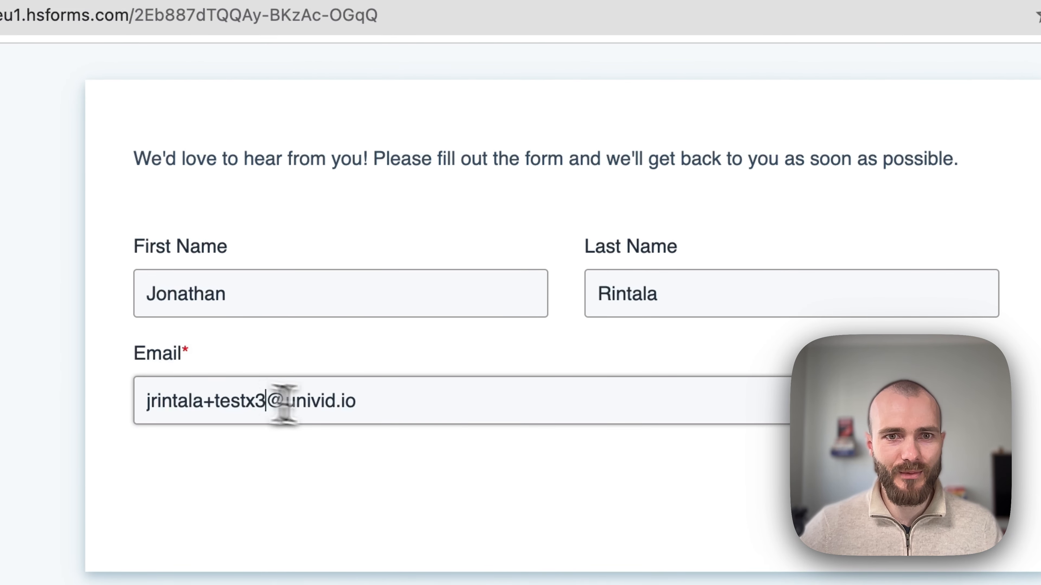
left_click(767, 435)
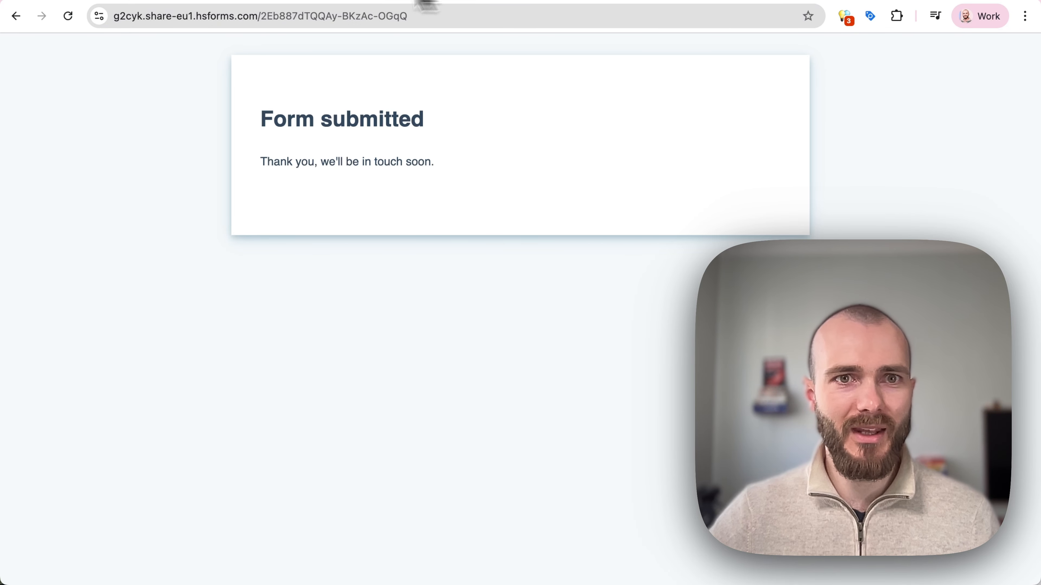
Reload the Univid session page and expand the newest registrant under Statistics & registrants.
left_click(183, 0)
left_click(142, 0)
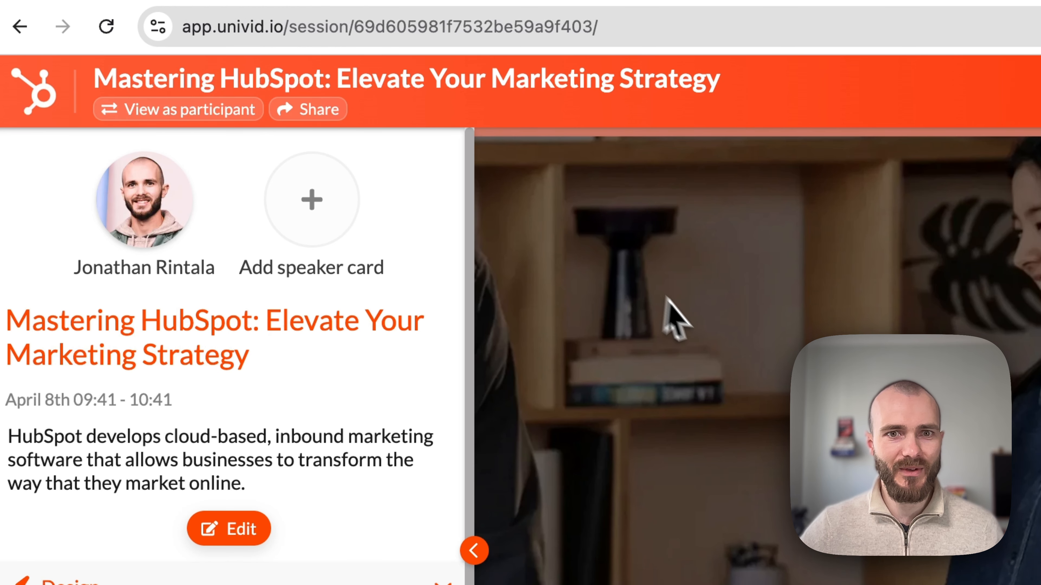
left_click(558, 41)
key("Return")
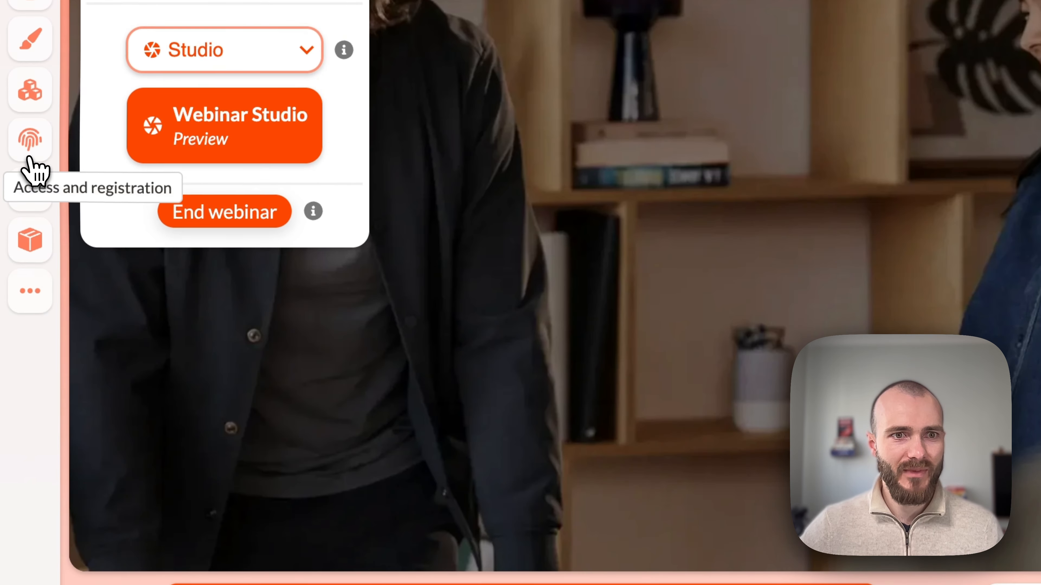
left_click(29, 158)
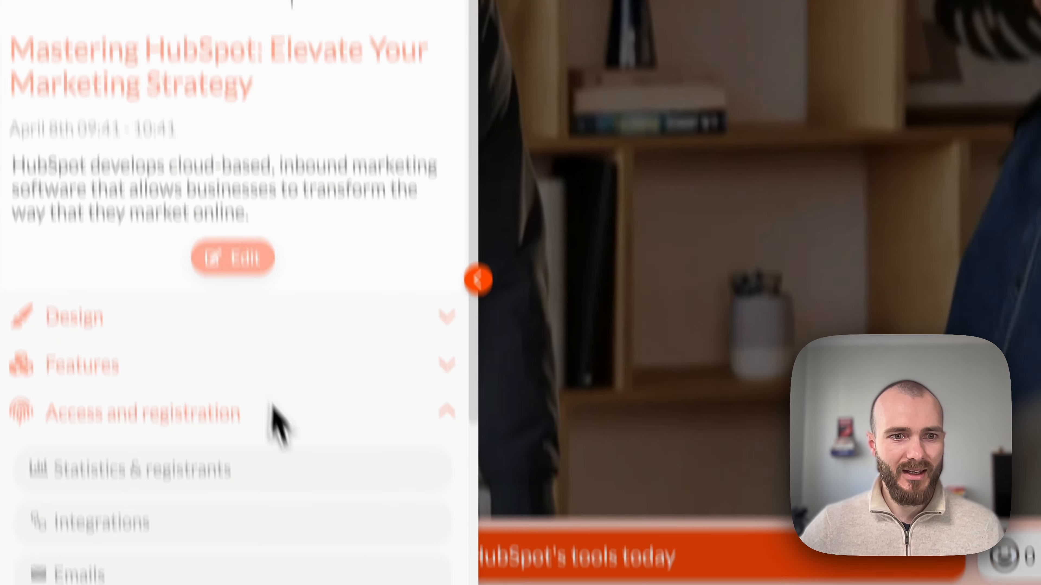
left_click(198, 400)
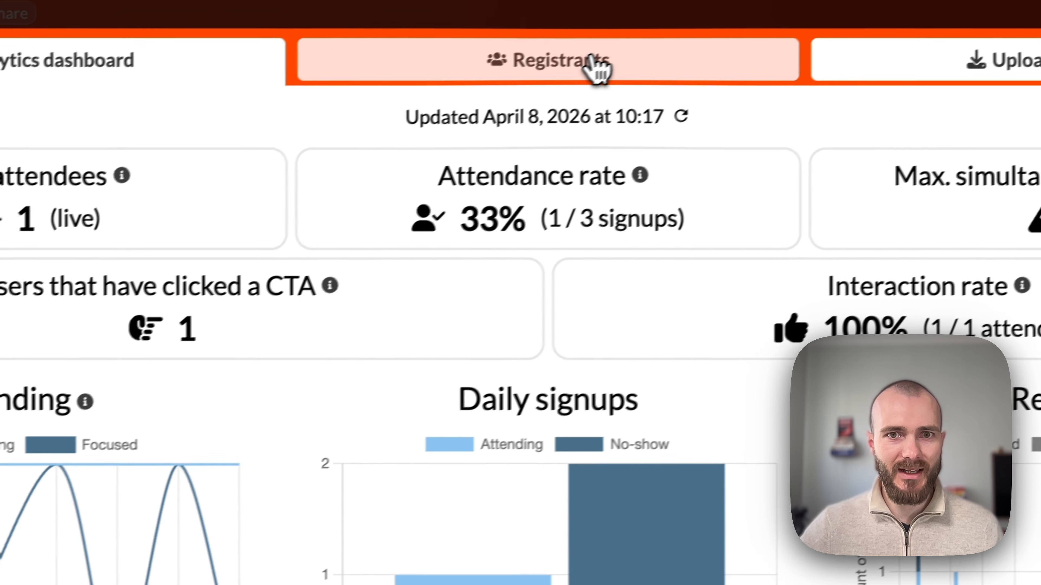
left_click(619, 56)
left_click(620, 328)
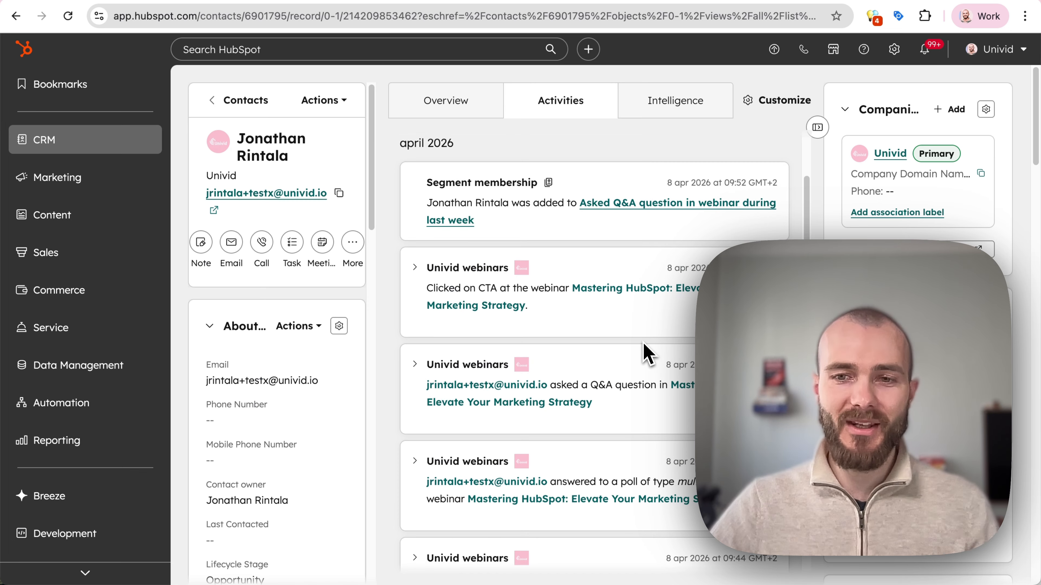
Scroll the contact's Univid activities, then switch the webinar to presenter view and bring up the Leave webinar prompt.
scroll(643, 343, "down", 5)
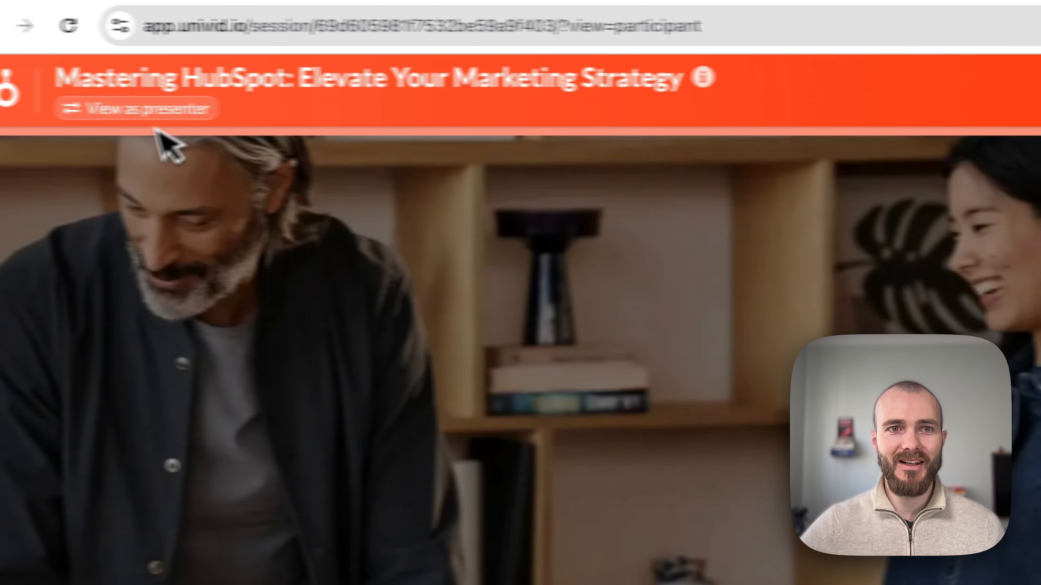
left_click(128, 109)
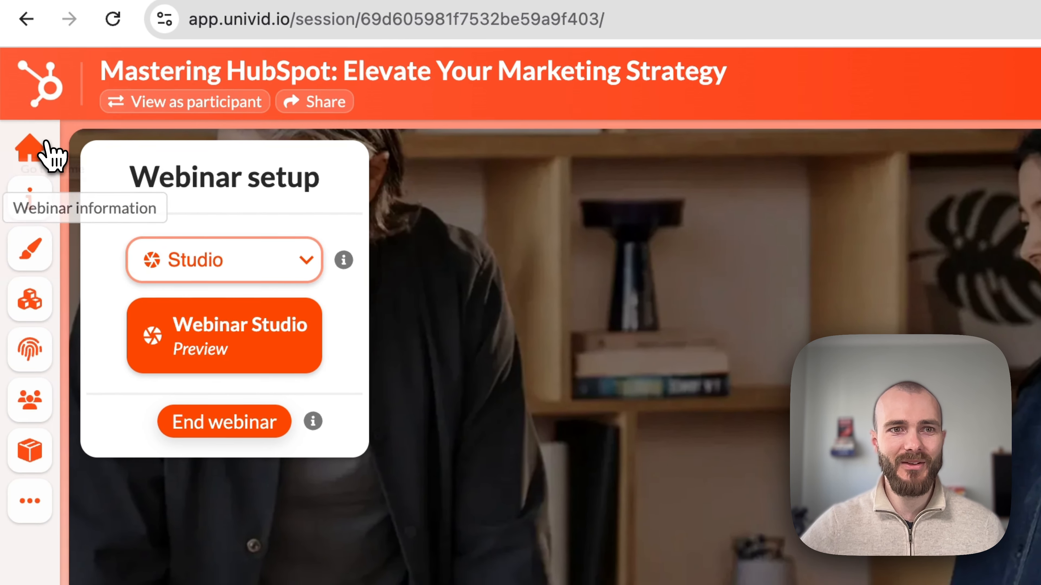
left_click(13, 153)
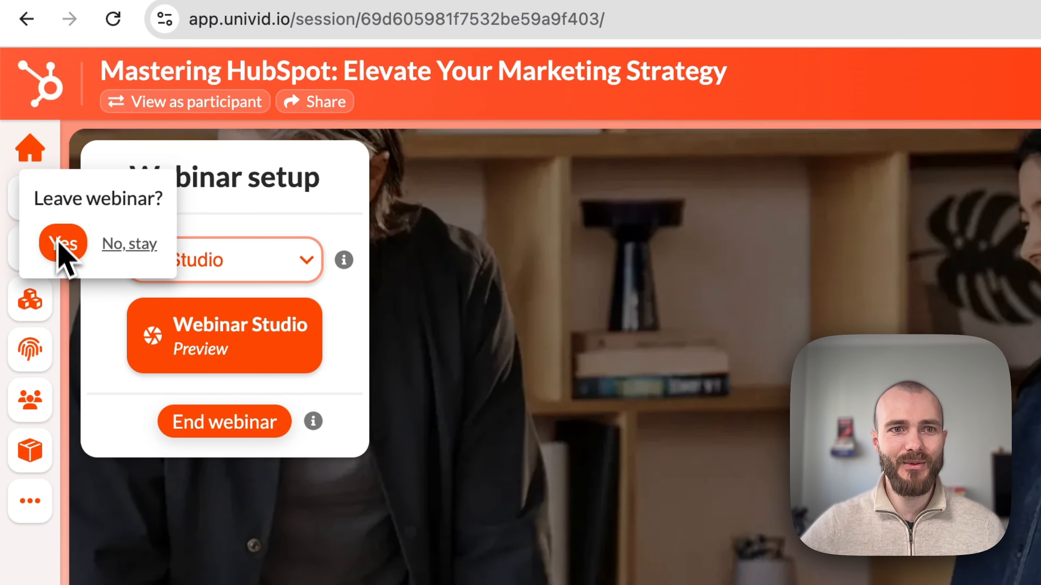